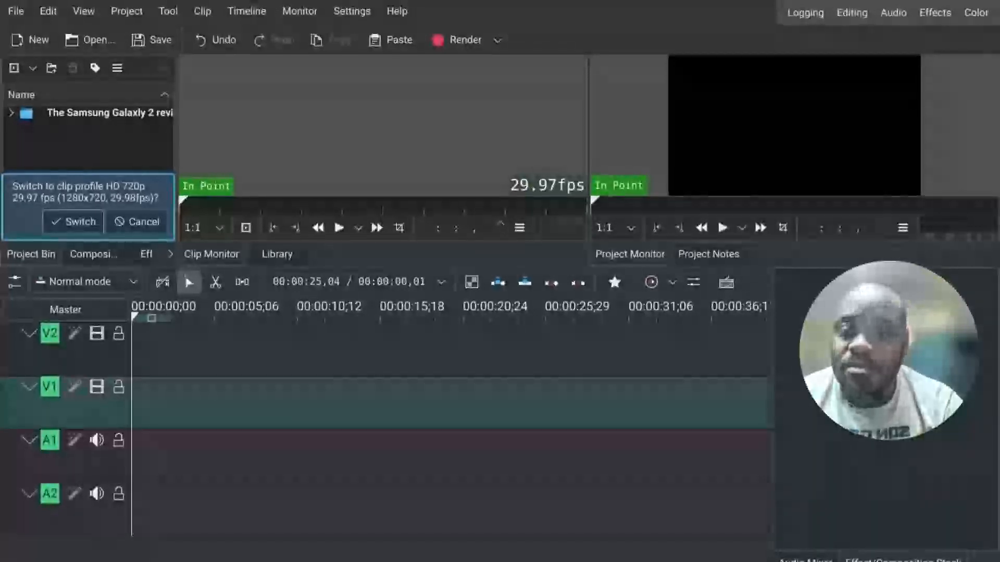
Step: Switch the project to the clip profile HD 720p 29.97 fps and expand the Samsung Galaxy 2 review folder
left_click(74, 221)
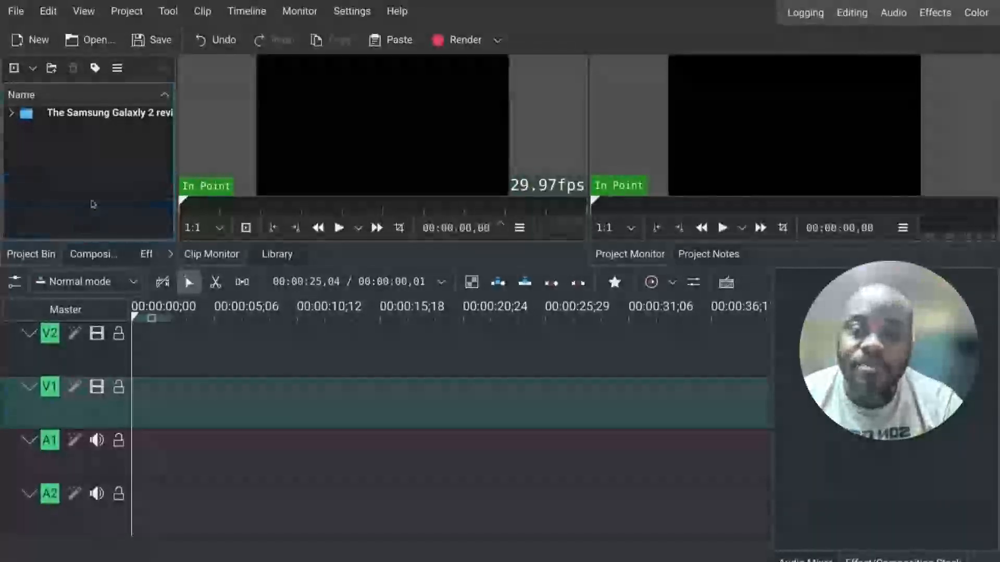
double_click(110, 123)
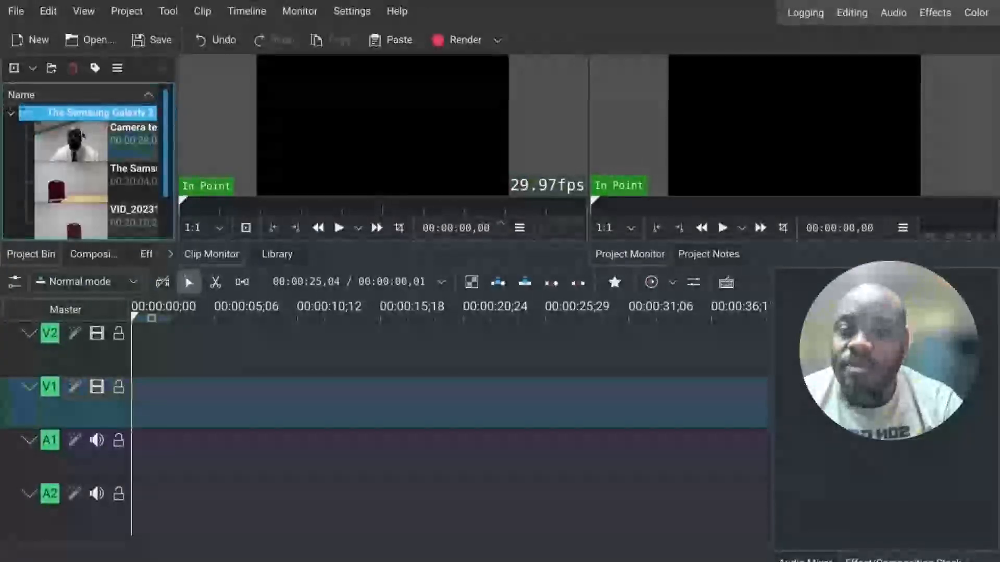
Step: Preview each clip in the project bin by selecting it in turn
left_click(84, 136)
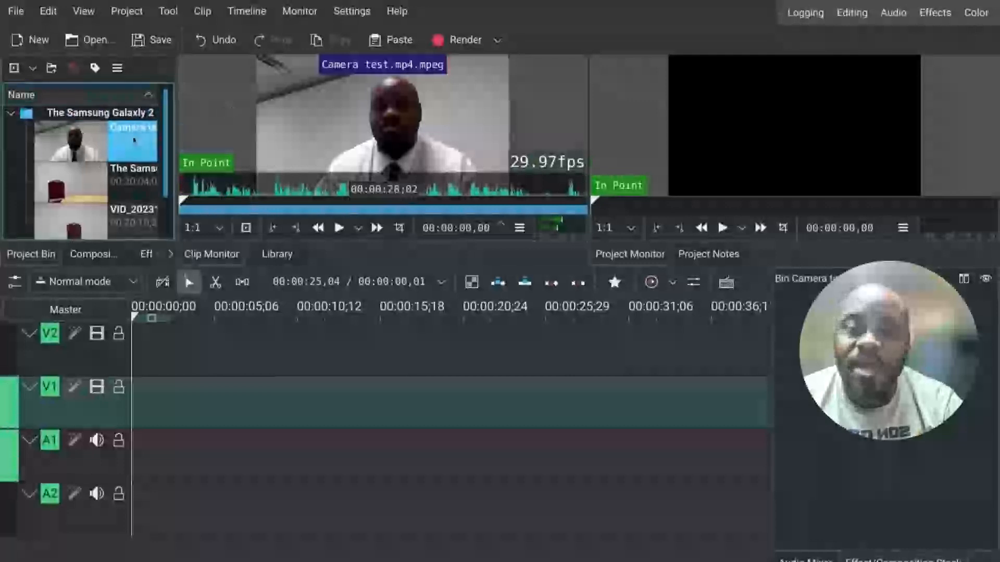
left_click(68, 198)
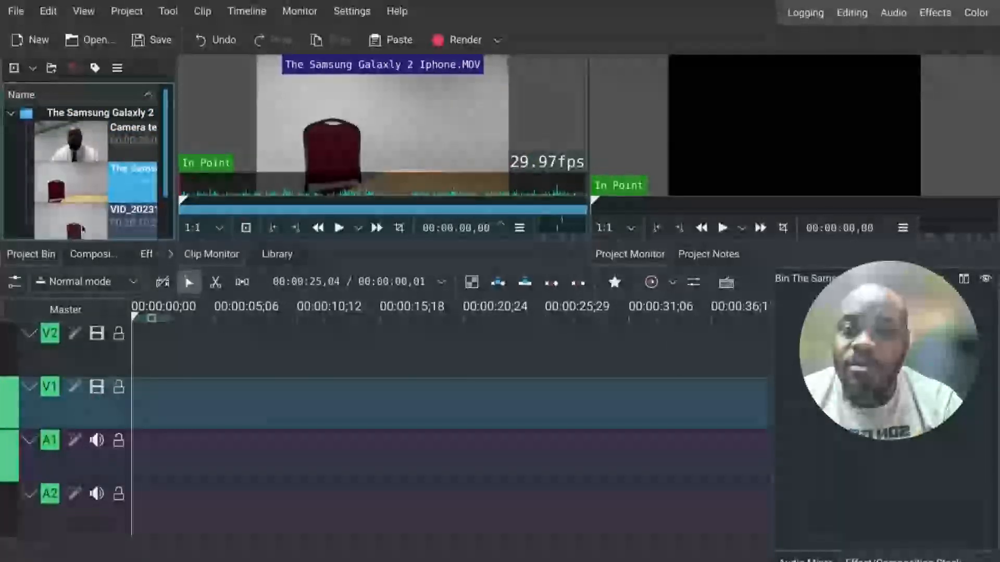
left_click(81, 224)
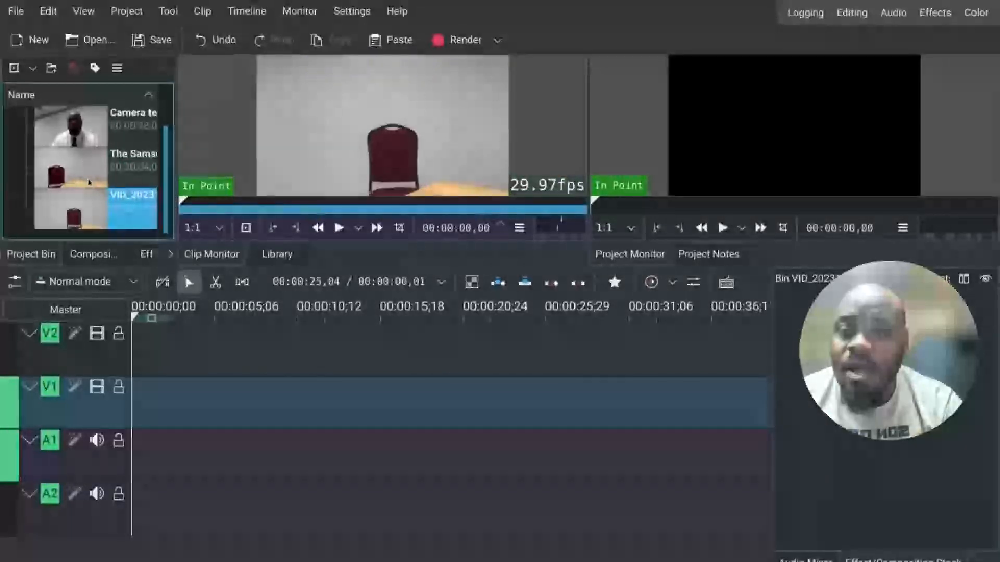
scroll(89, 182, "up", 1)
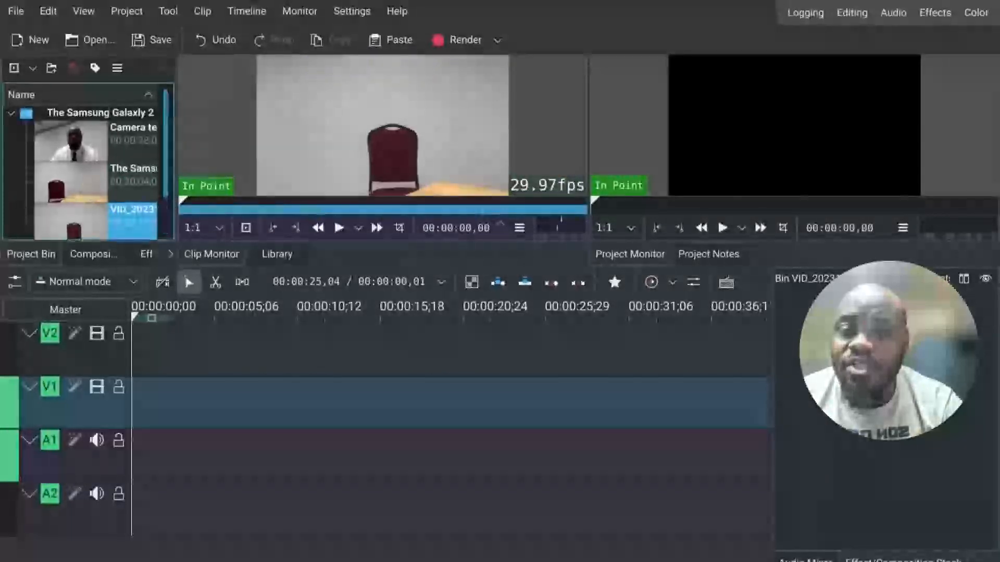
left_click(90, 182)
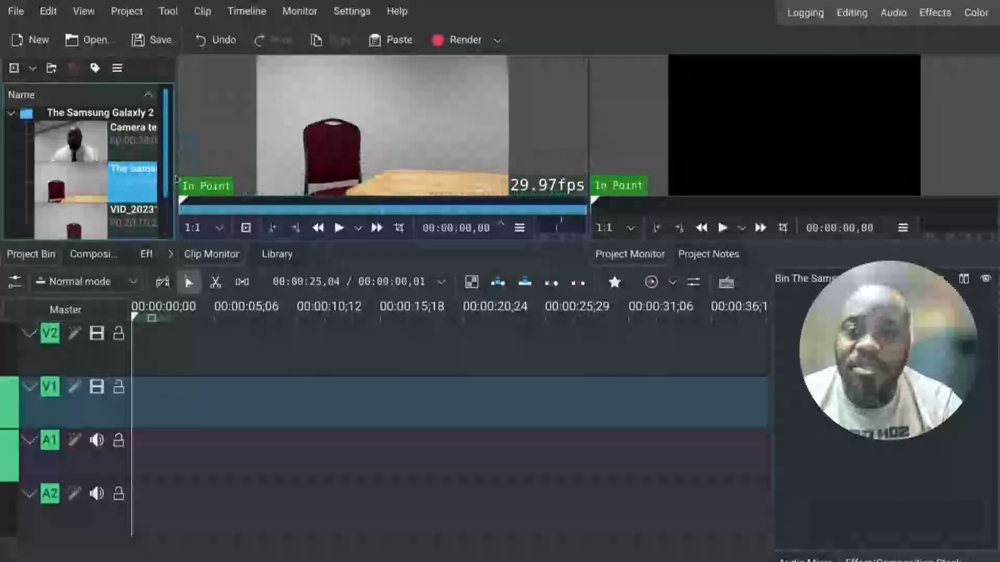
Step: Widen the project bin panel so the full clip names show
left_click_drag(177, 167, 332, 167)
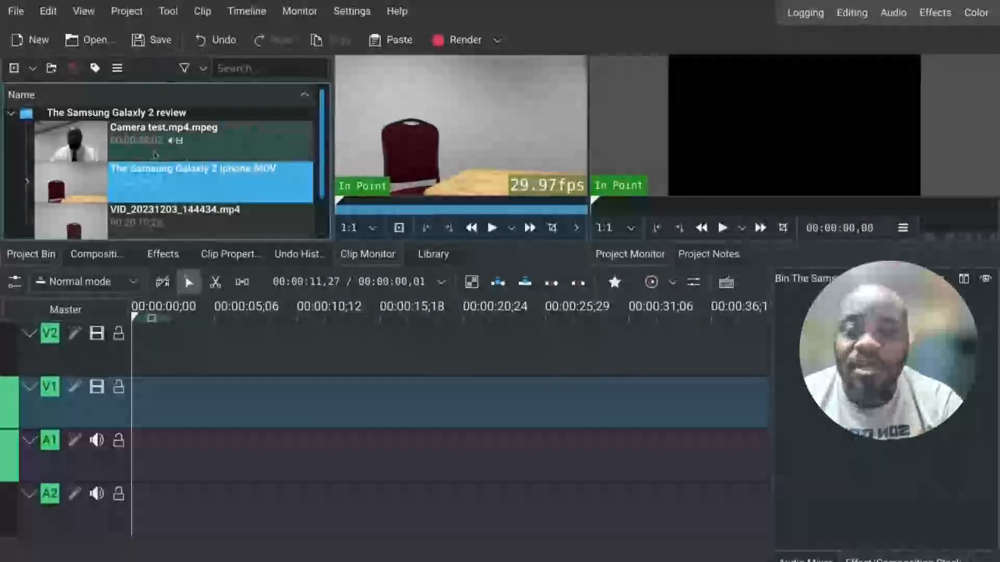
scroll(156, 207, "down", 1)
scroll(155, 208, "up", 1)
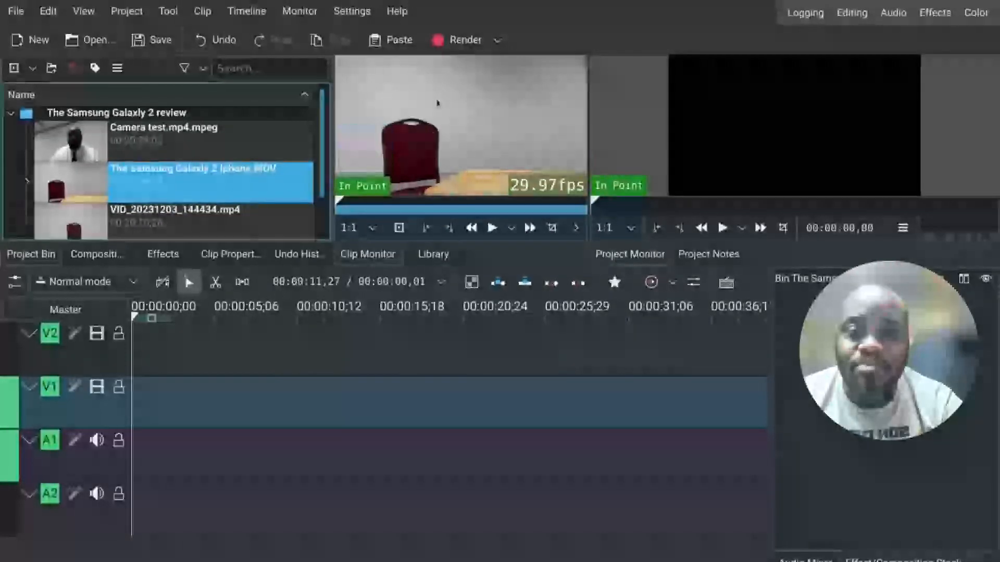
Step: Play the Camera test.mp4.mpeg and VID_20231203_144434.mp4 clips in the clip monitor from their start
left_click(294, 148)
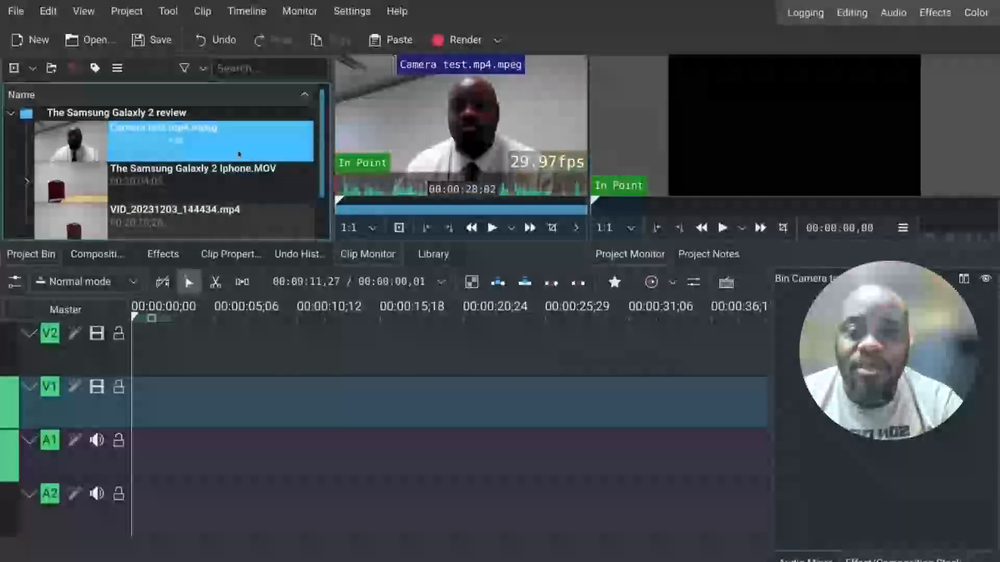
left_click(491, 228)
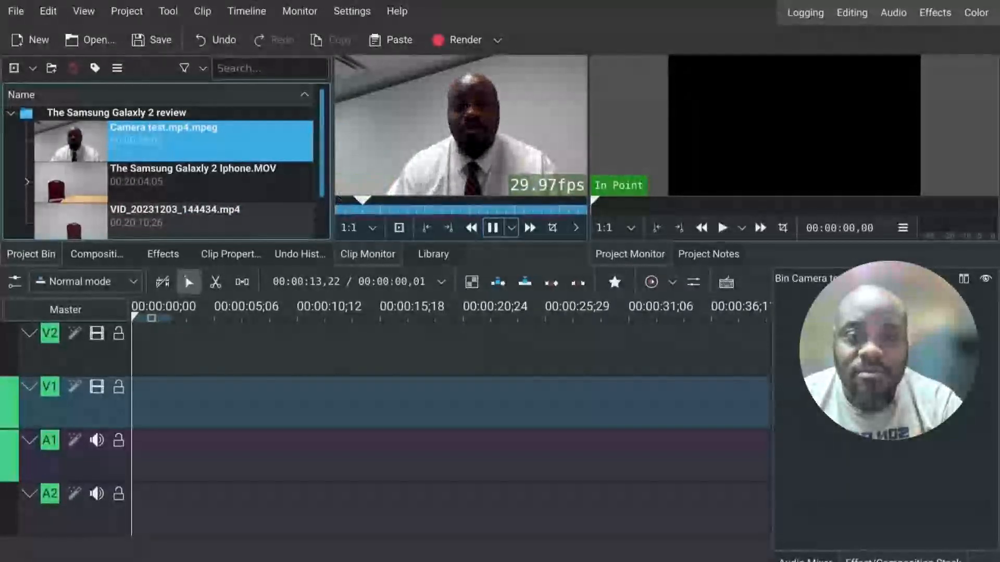
left_click(491, 229)
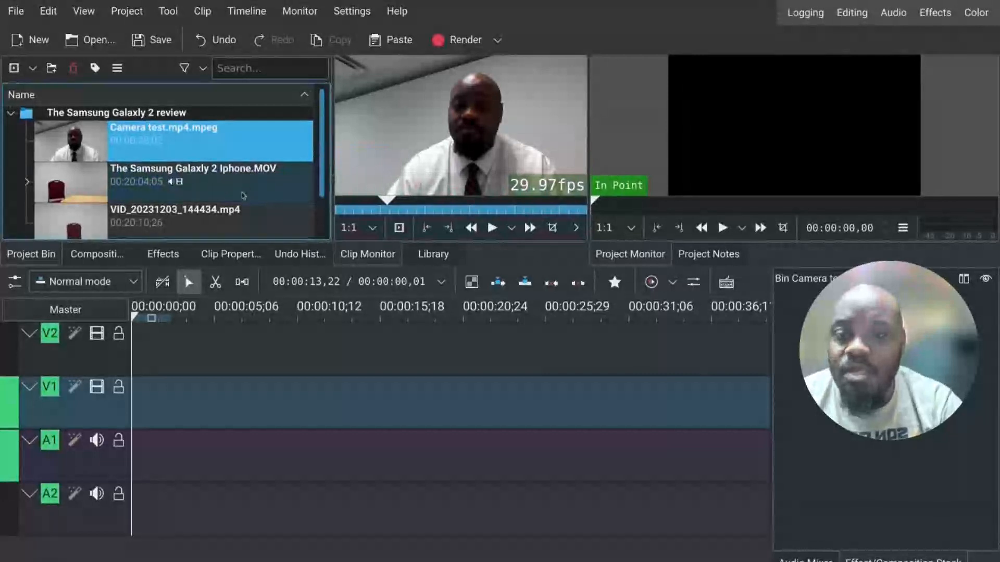
left_click(235, 214)
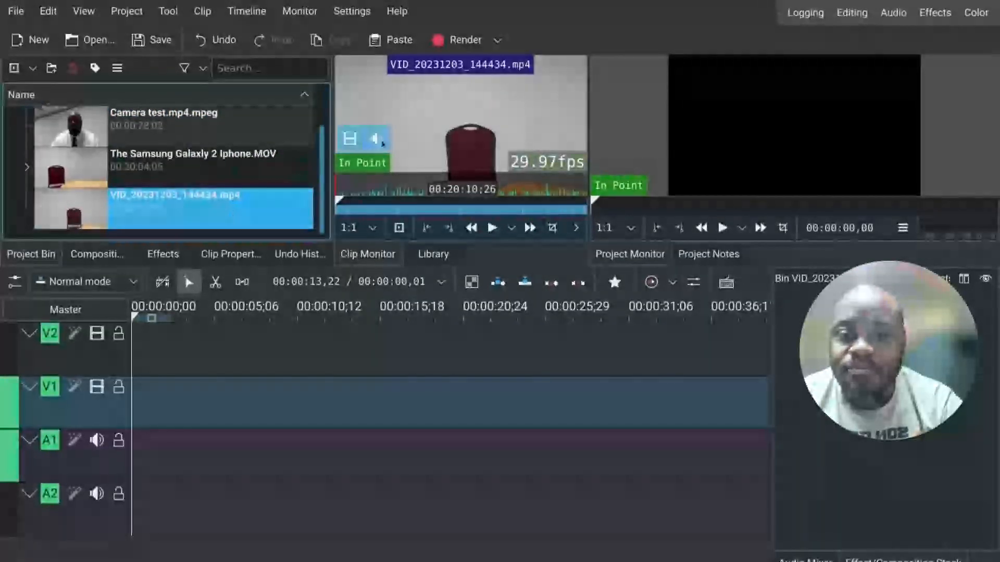
left_click(490, 228)
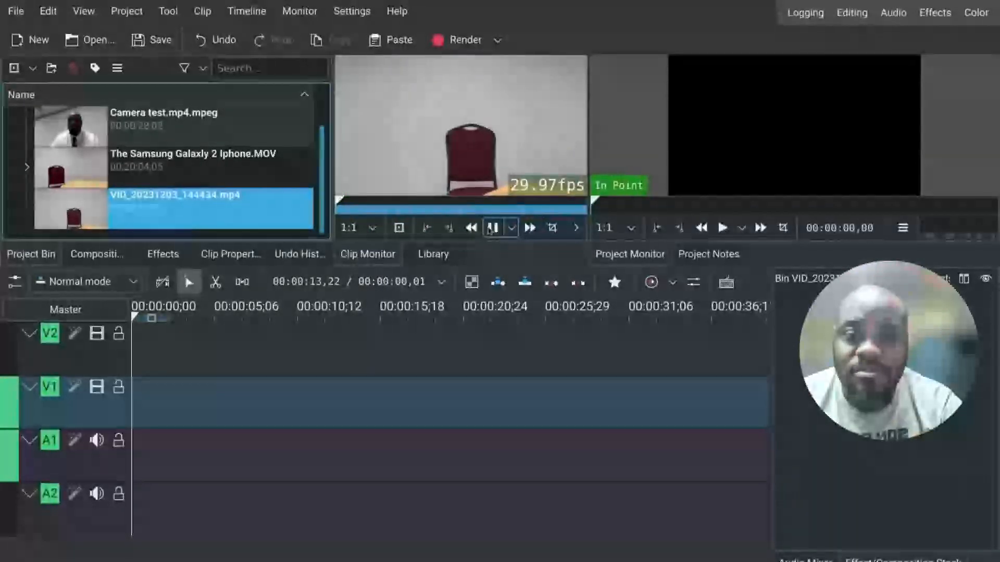
left_click(491, 227)
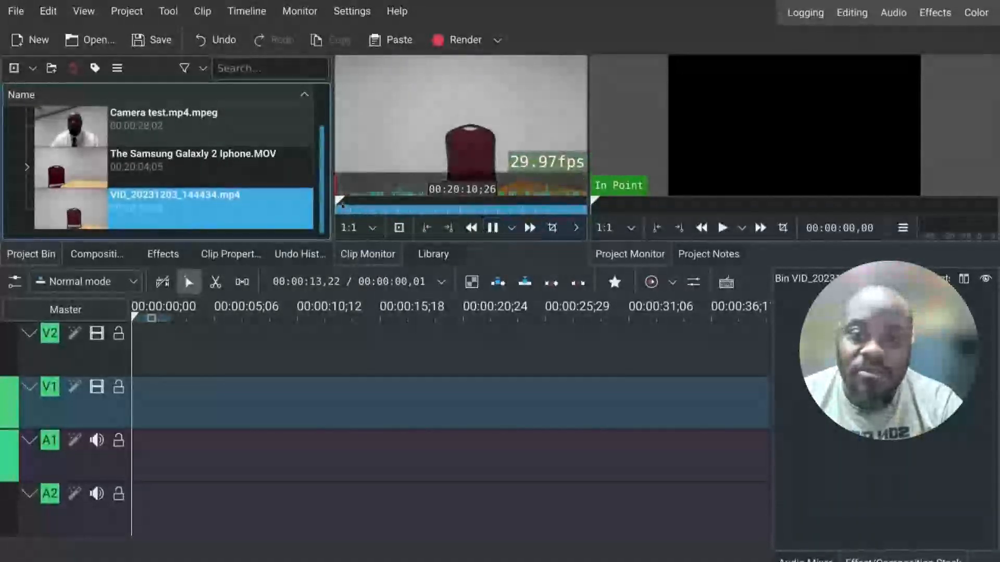
left_click(342, 203)
left_click(342, 203)
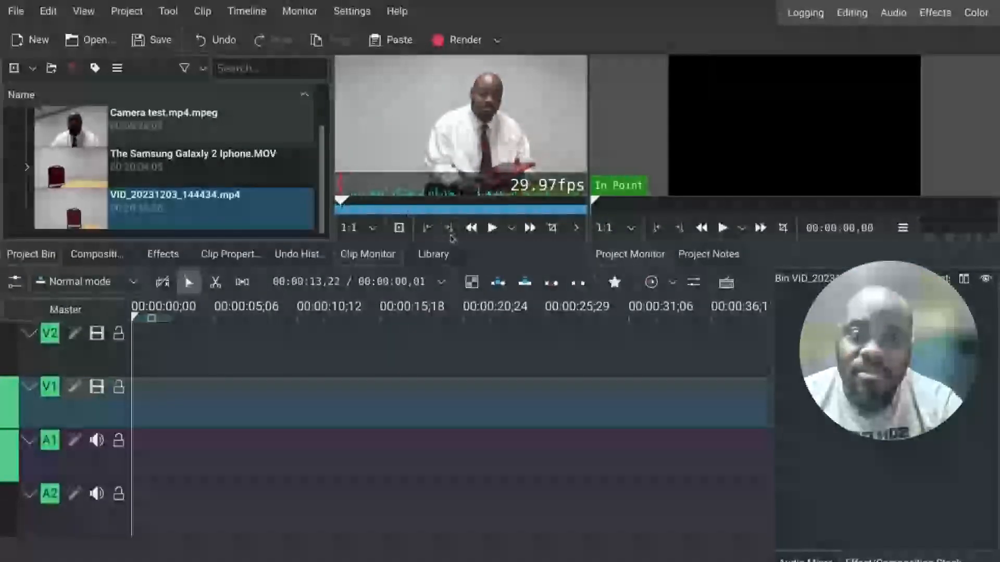
left_click(491, 228)
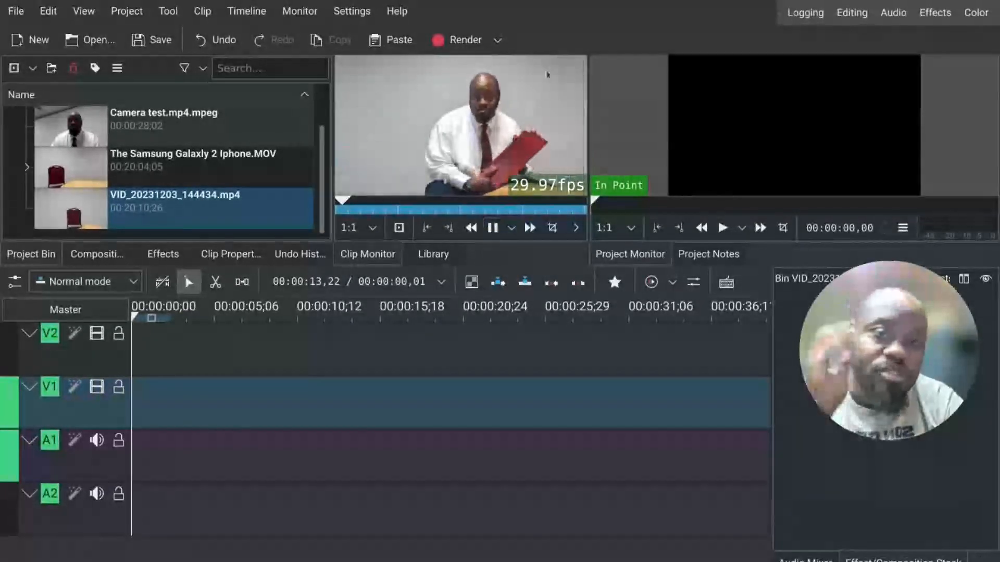
mouse_move(494, 137)
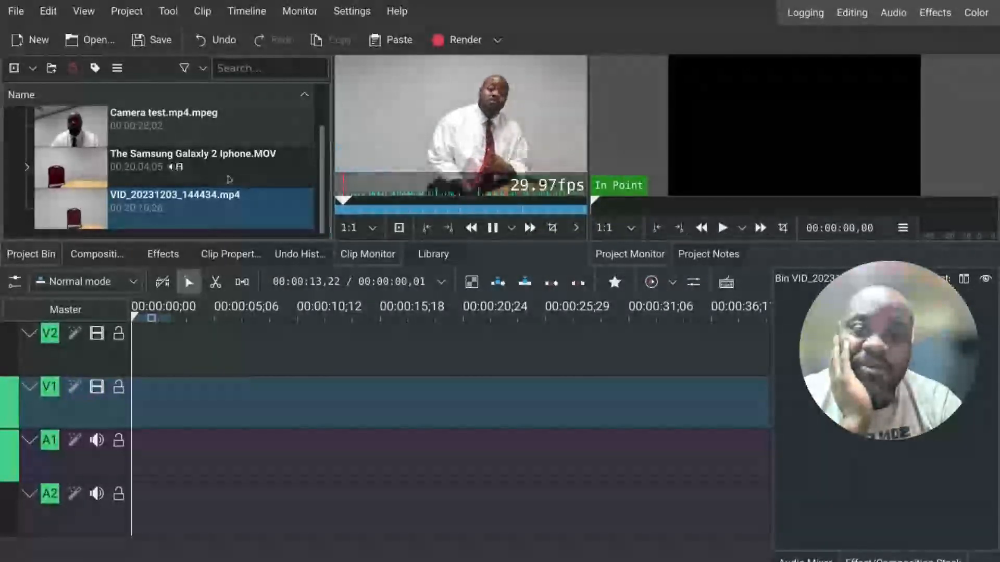
Step: Play The Samsung Galaxy 2 Iphone.MOV in the clip monitor and return to its start
left_click(249, 172)
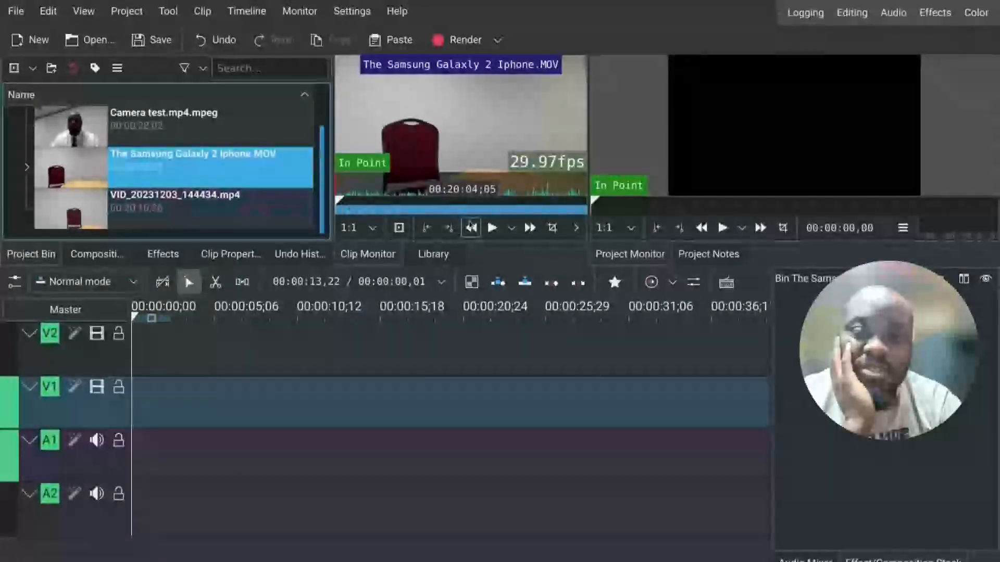
left_click(493, 229)
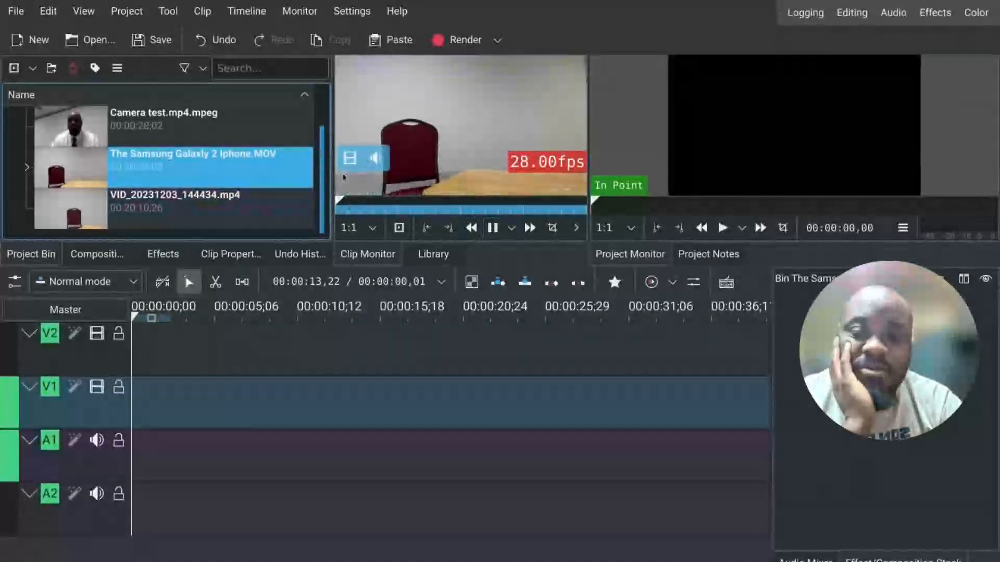
left_click(354, 201)
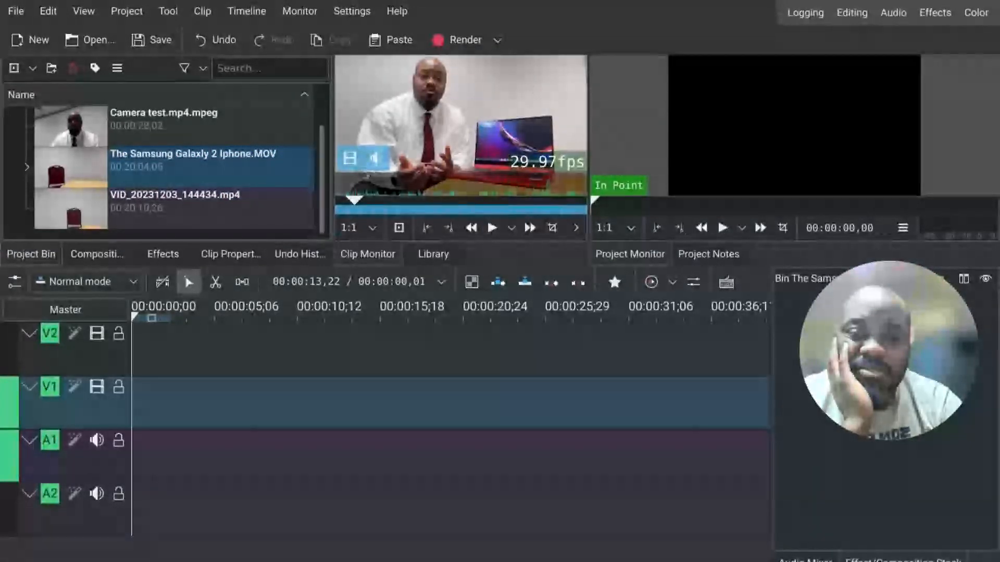
left_click_drag(355, 201, 340, 201)
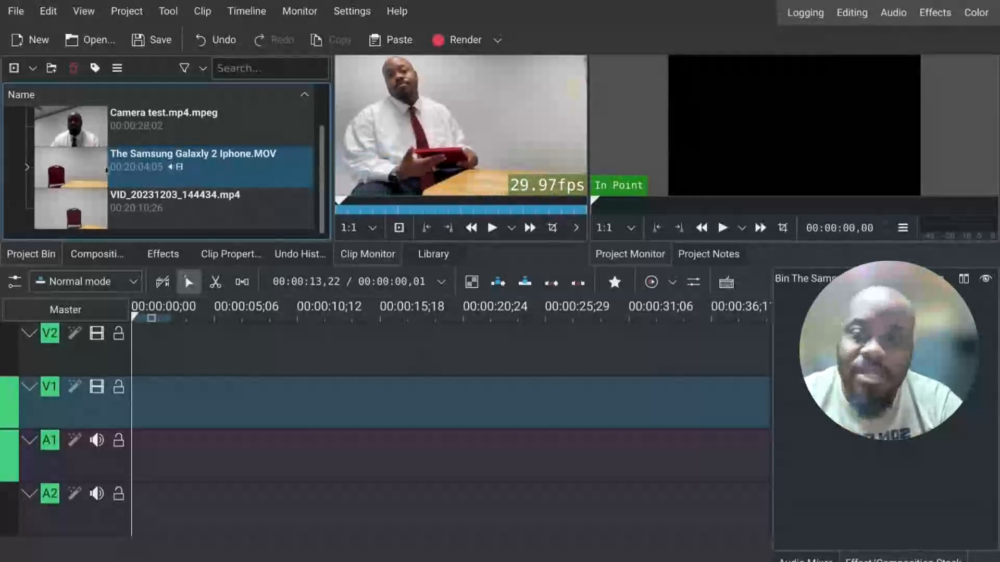
Step: Place The Samsung Galaxy 2 Iphone.MOV on the V1 track at the start of the timeline and select it
left_click_drag(130, 168, 135, 392)
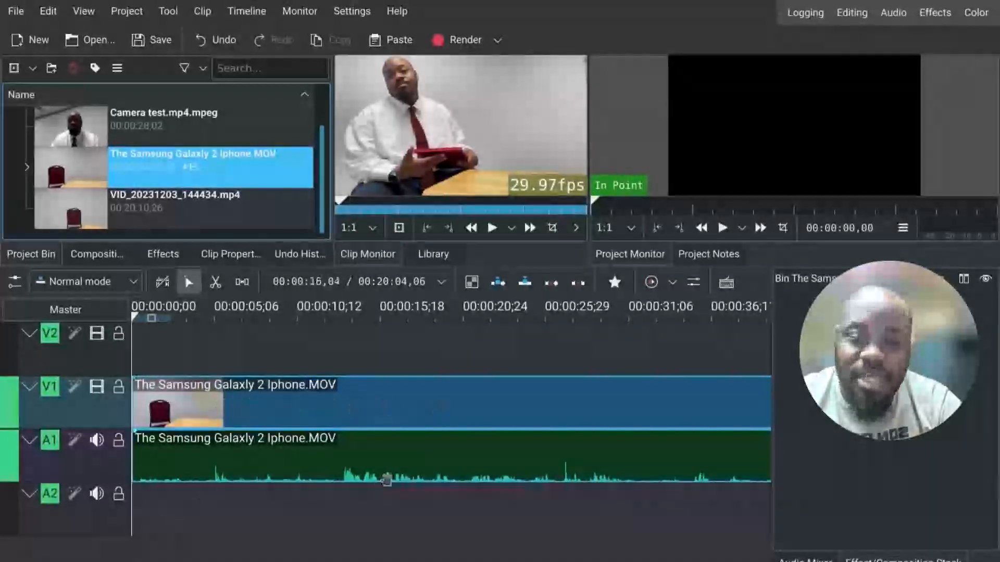
left_click(495, 461)
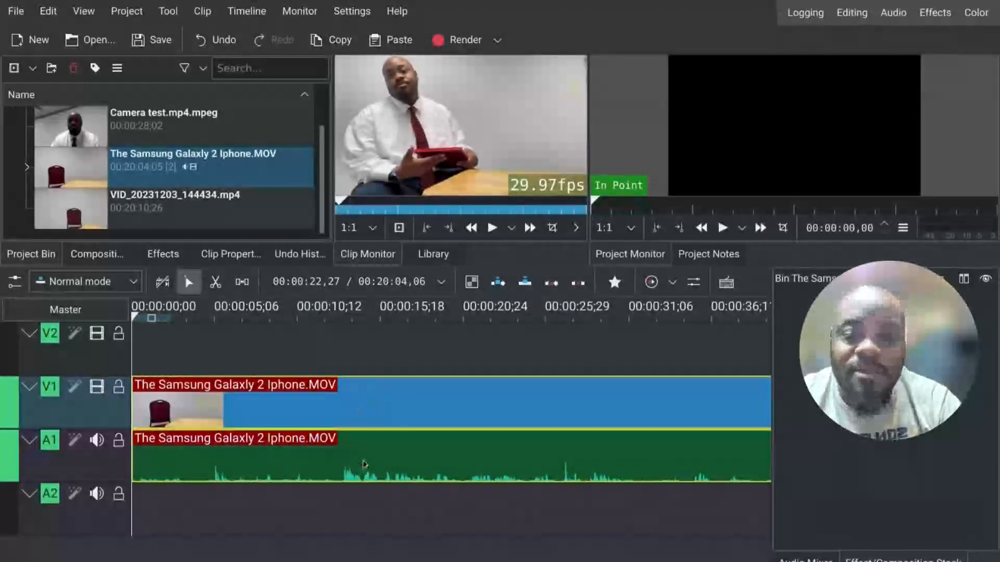
Step: Play the selected clip in the clip monitor again from its beginning
left_click(489, 231)
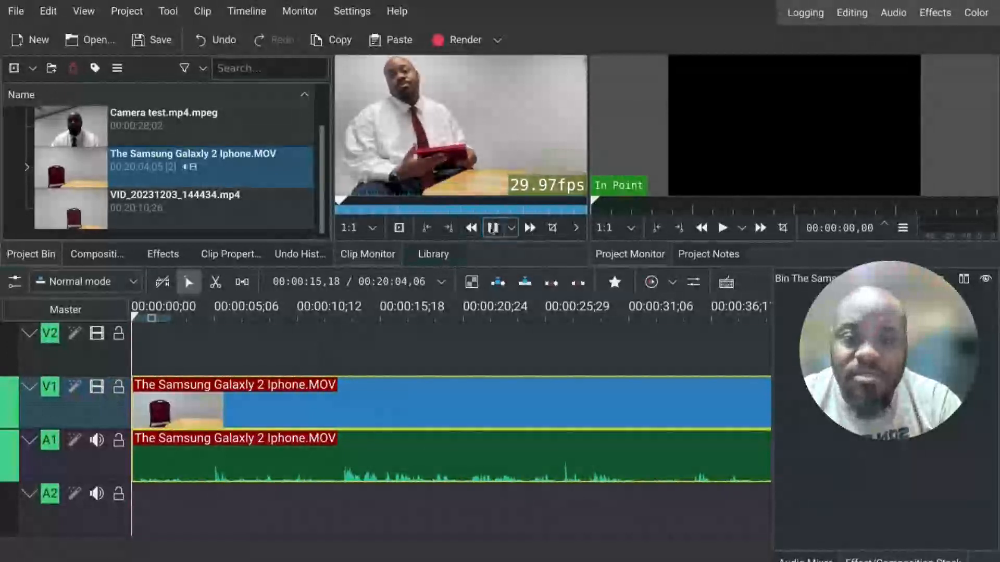
left_click(492, 228)
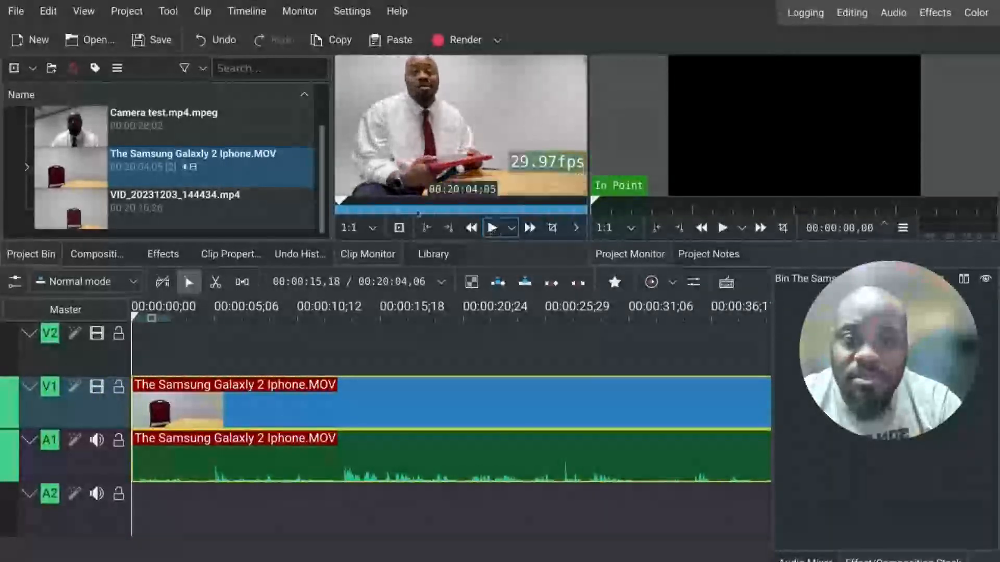
left_click_drag(342, 202, 328, 201)
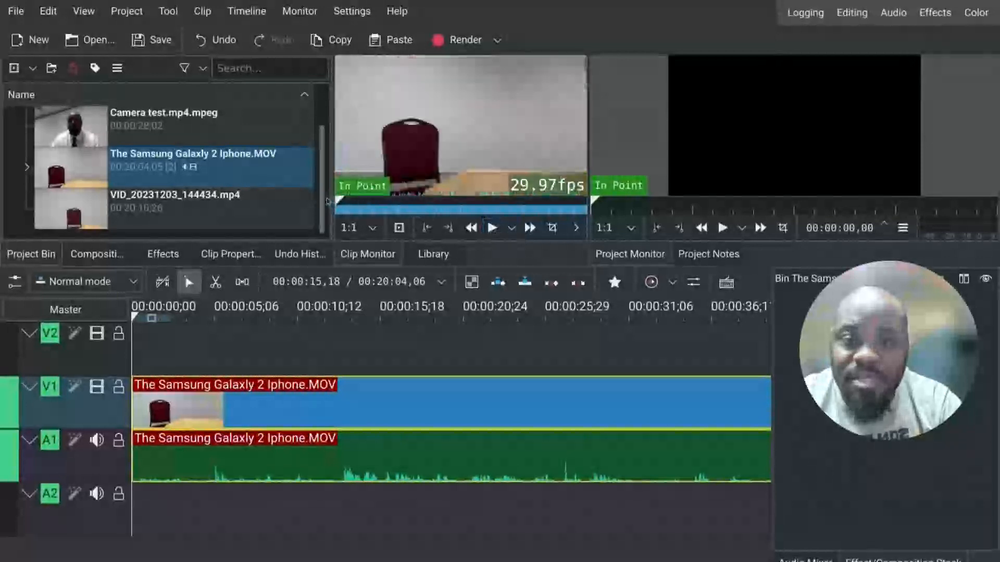
left_click(492, 229)
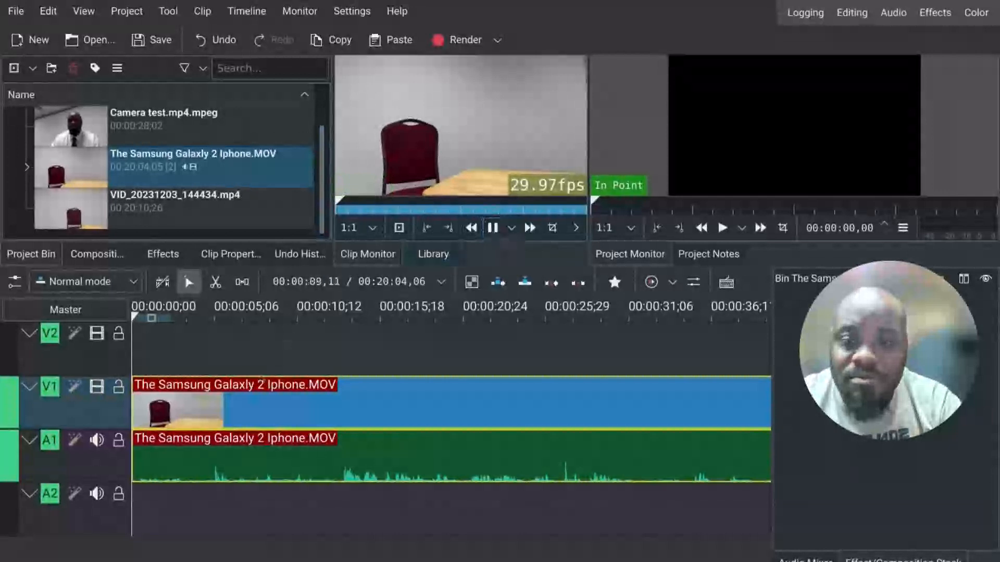
Step: Play the timeline and scrub the playhead to find a cut point around eight seconds
left_click(247, 388)
key("space")
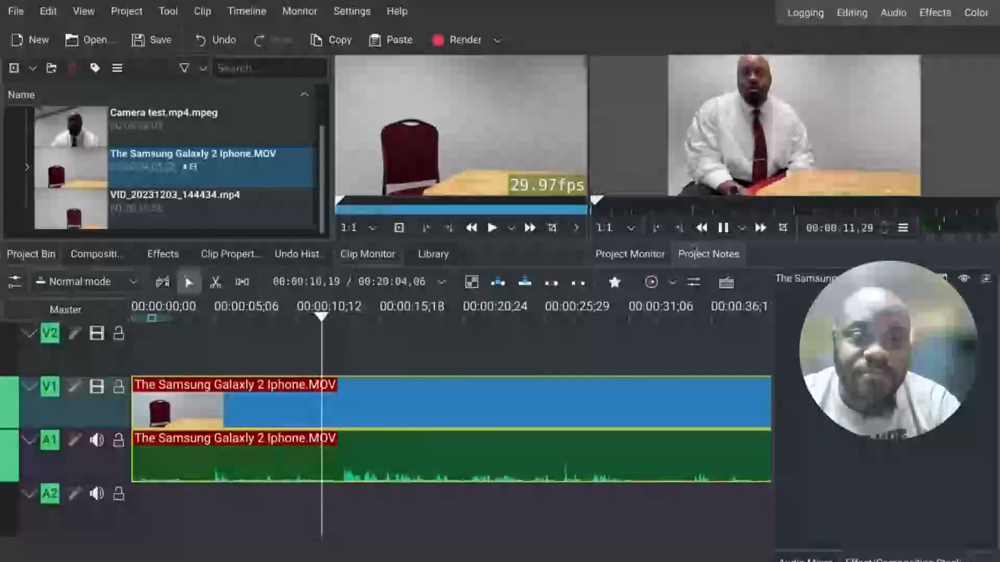
left_click(723, 229)
left_click_drag(356, 319, 283, 318)
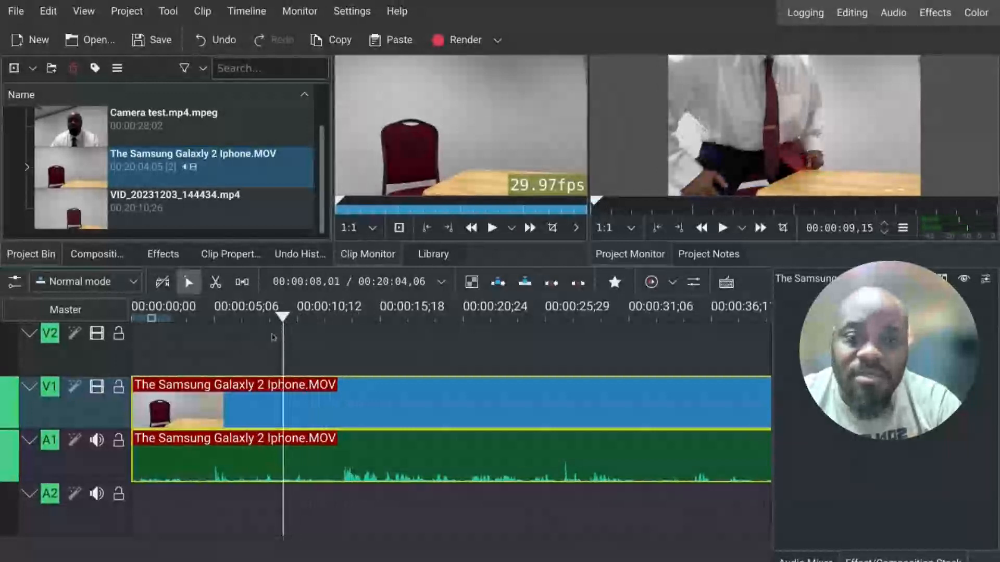
left_click(723, 228)
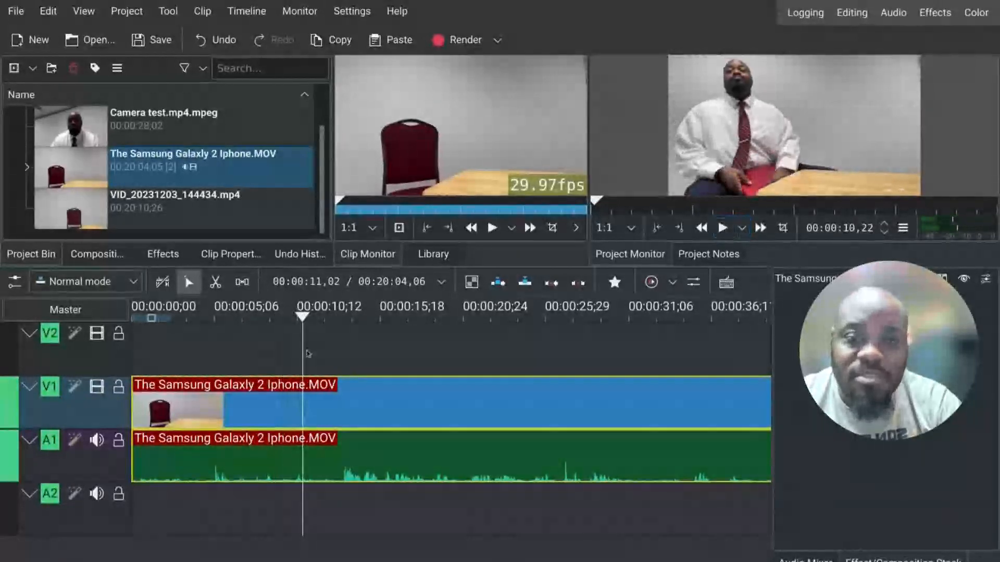
left_click_drag(301, 318, 263, 319)
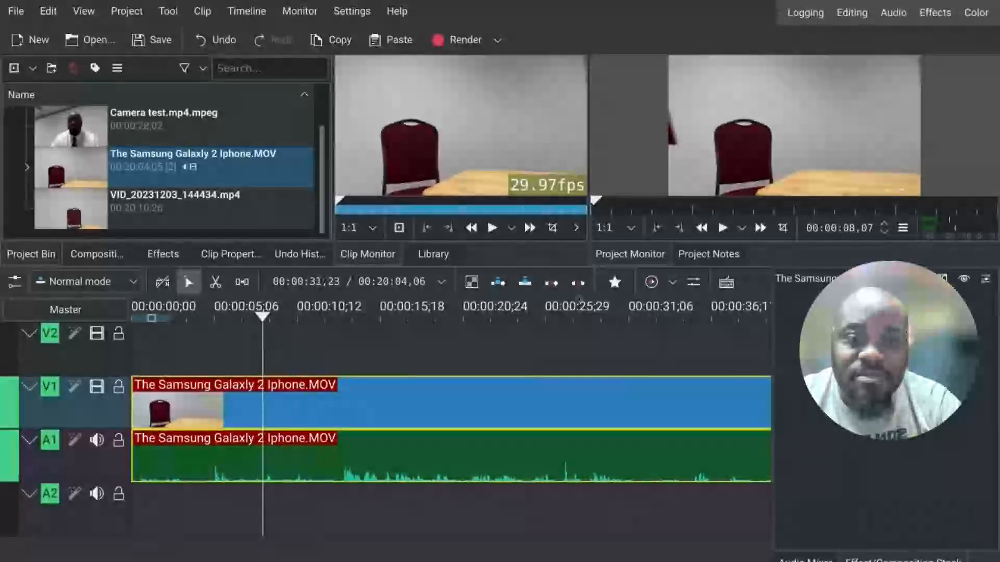
left_click(723, 228)
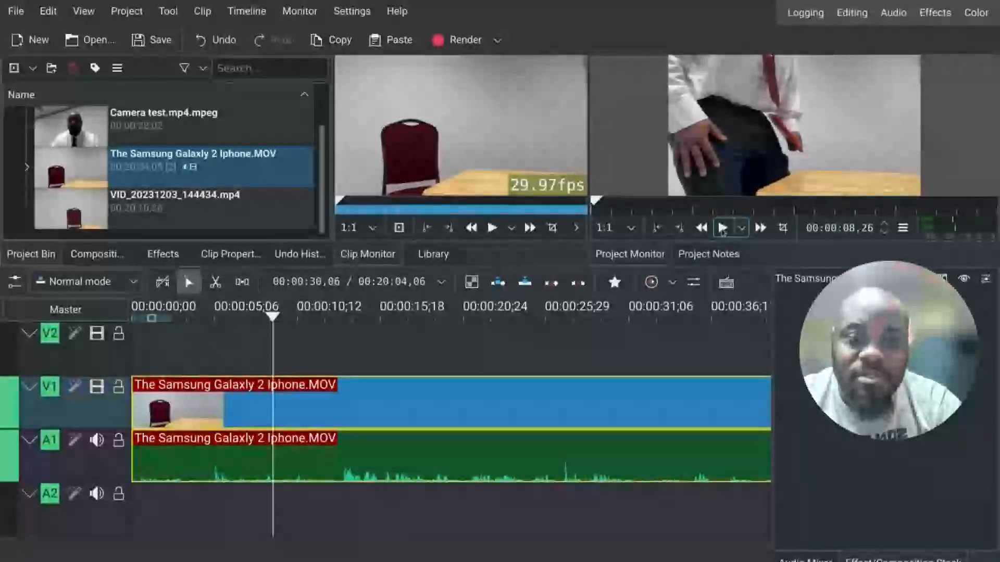
Step: Cut the timeline clip with the Razor tool at about 00:00:08,26
left_click(214, 284)
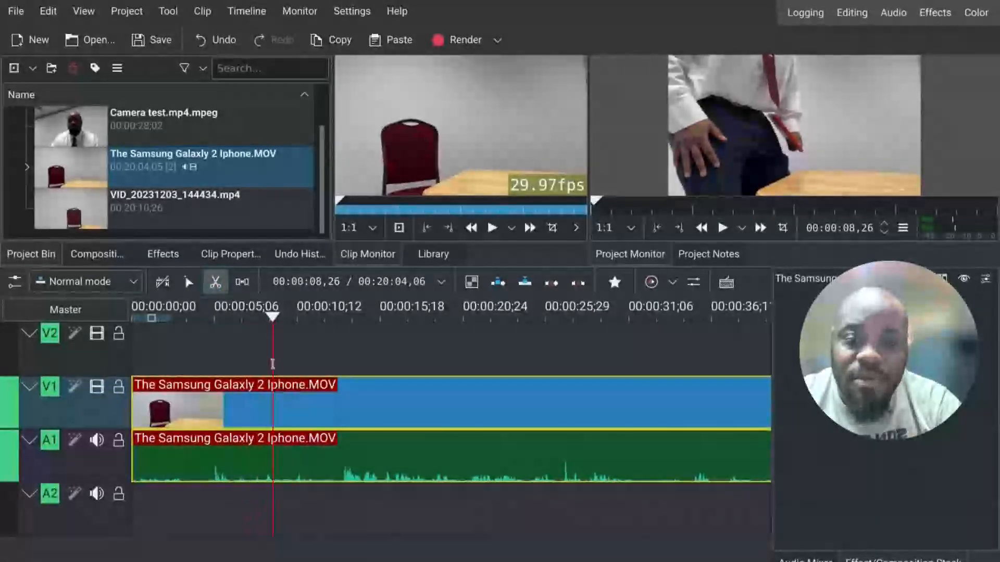
left_click(272, 400)
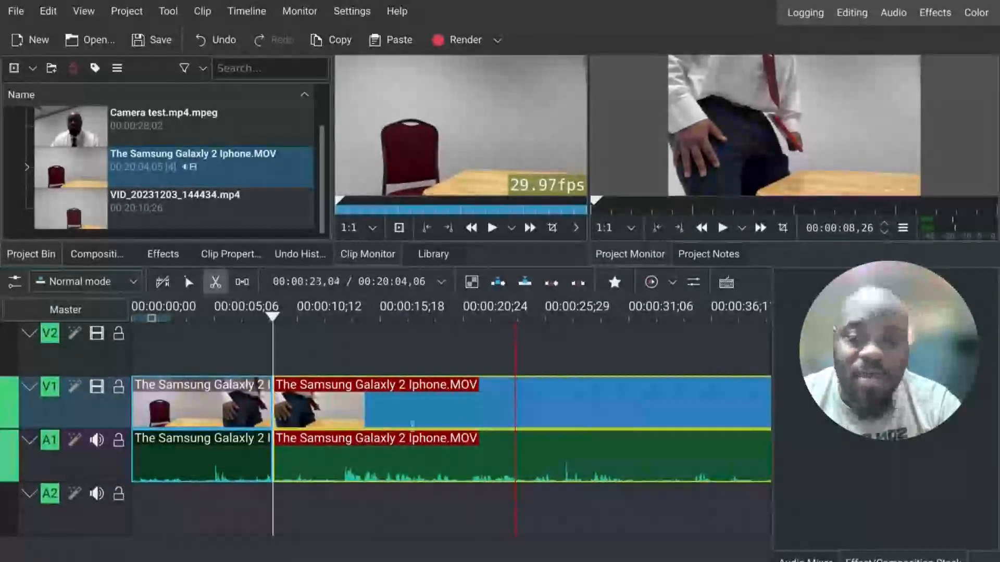
Step: Switch to the selection tool and delete the first segment before the cut on the timeline
left_click(187, 283)
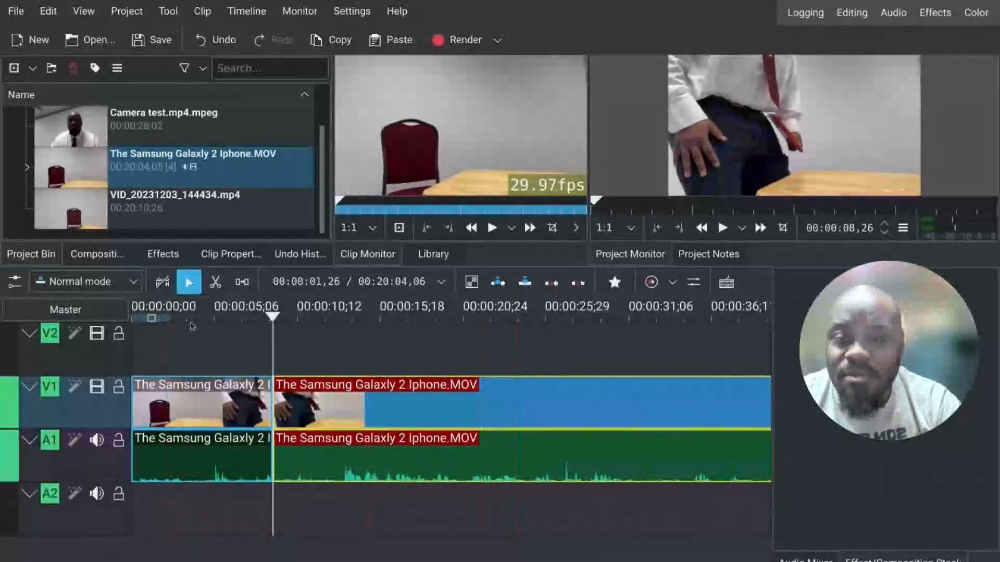
left_click(216, 447)
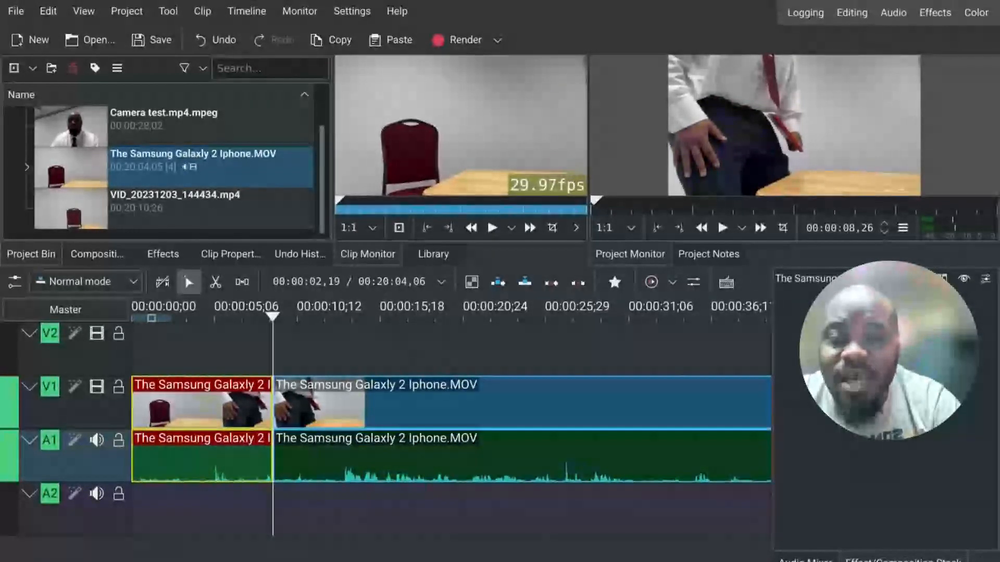
key("Delete")
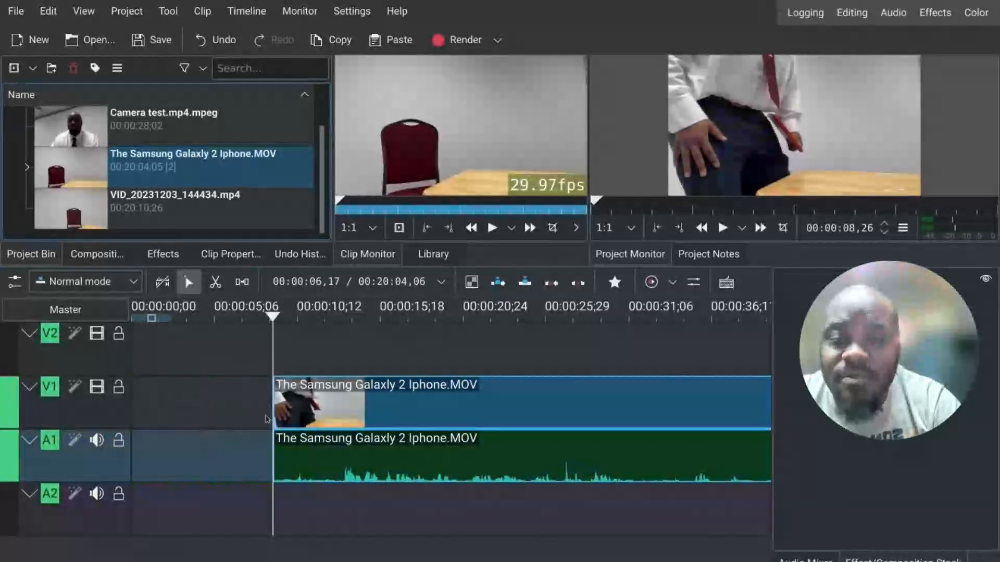
left_click(222, 453)
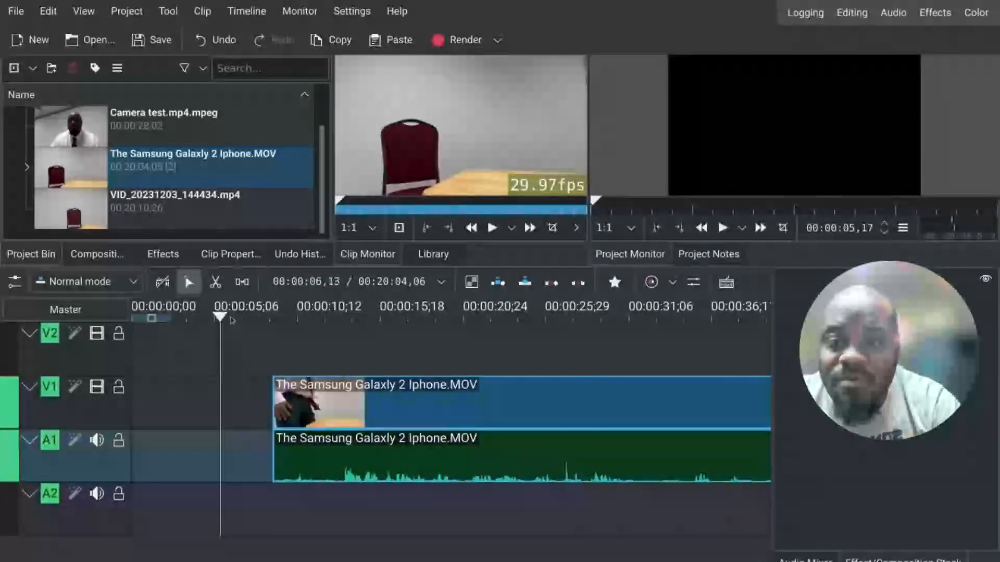
left_click_drag(332, 406, 191, 405)
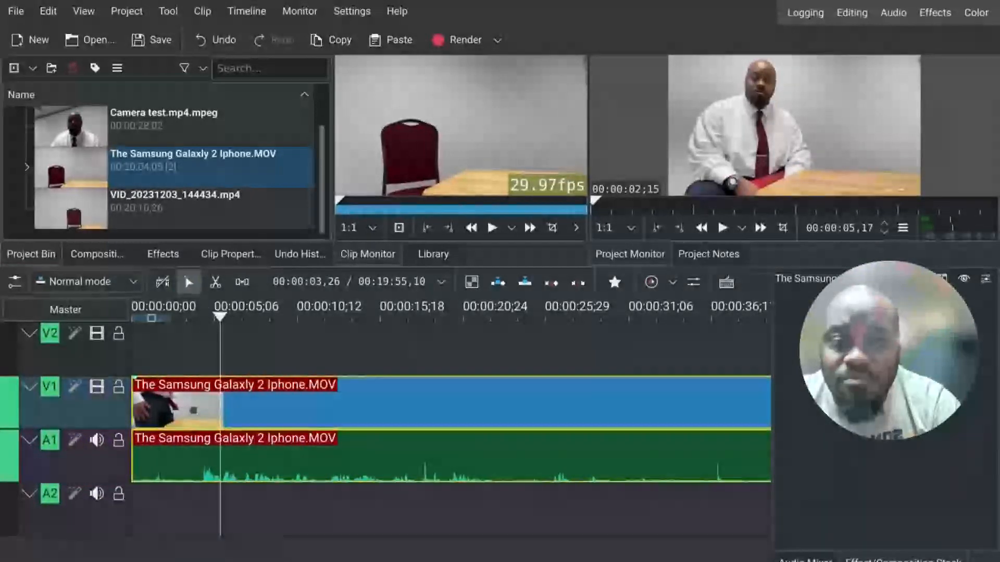
left_click_drag(196, 411, 320, 426)
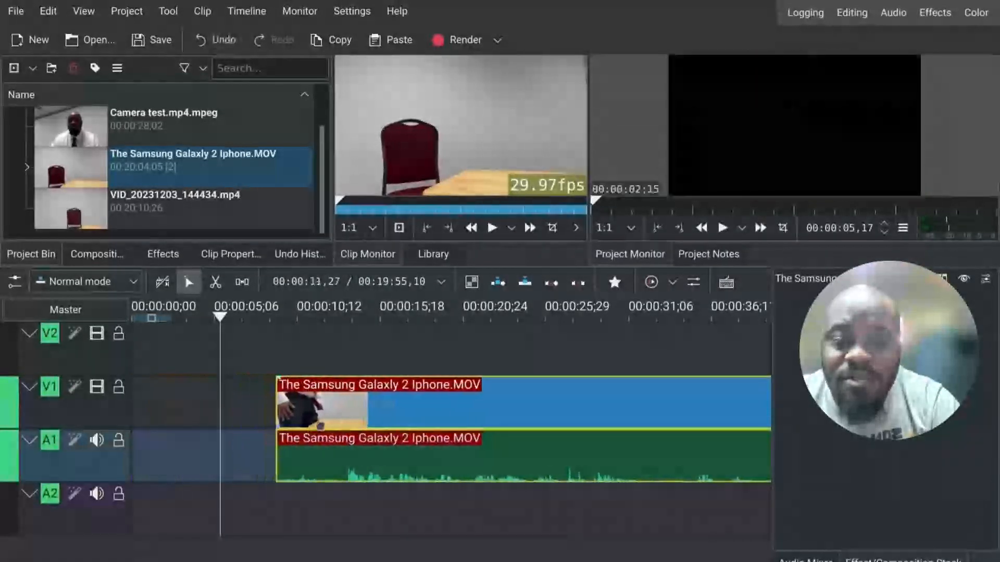
Step: Close the gap so the remaining clip starts at the beginning of the timeline
right_click(196, 405)
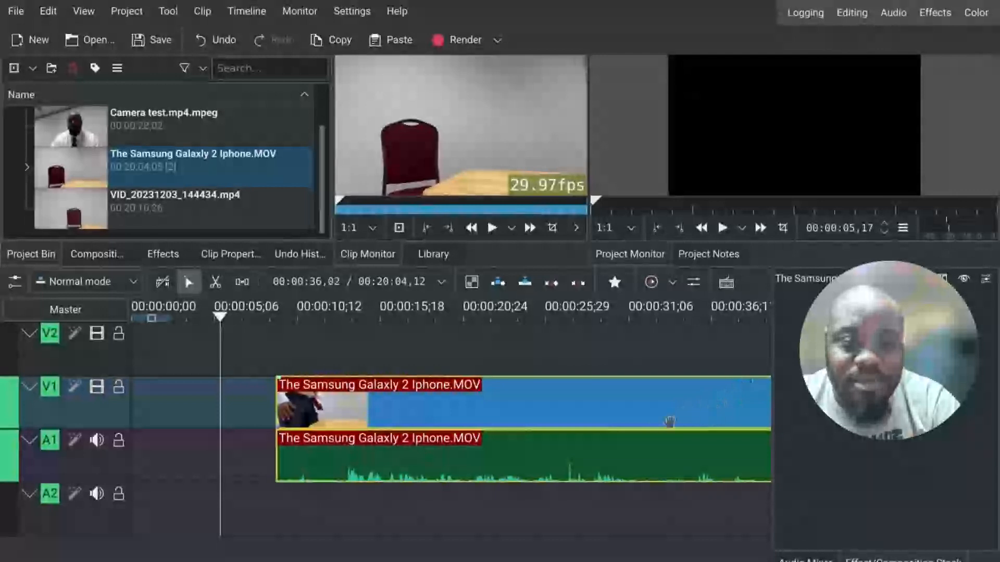
left_click_drag(621, 419, 576, 453)
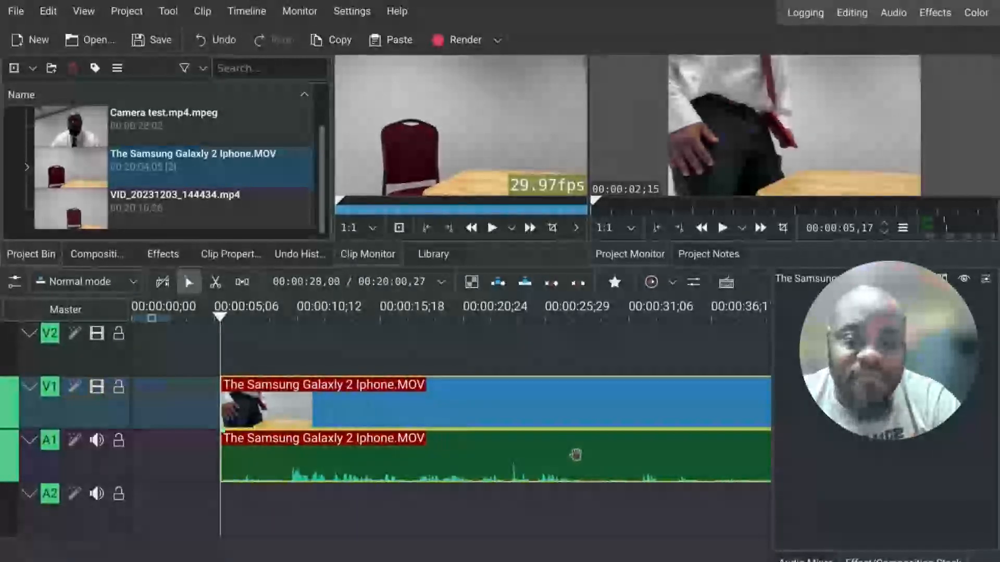
key("Home")
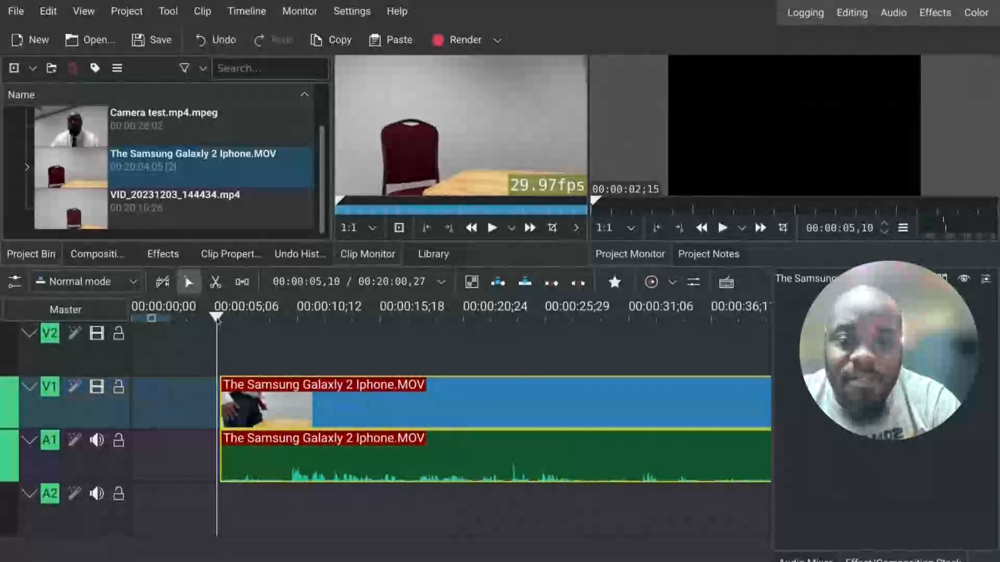
left_click(722, 229)
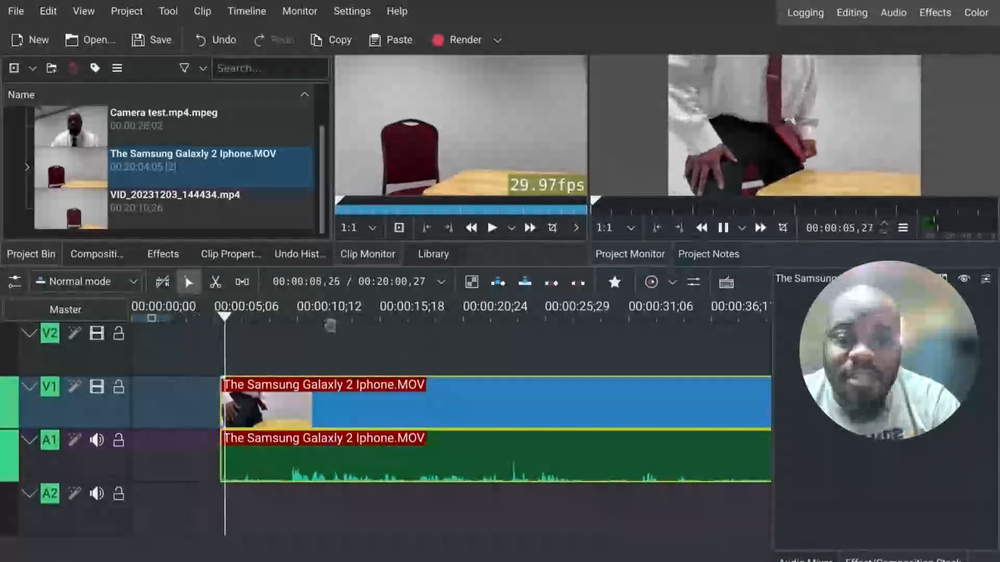
key("space")
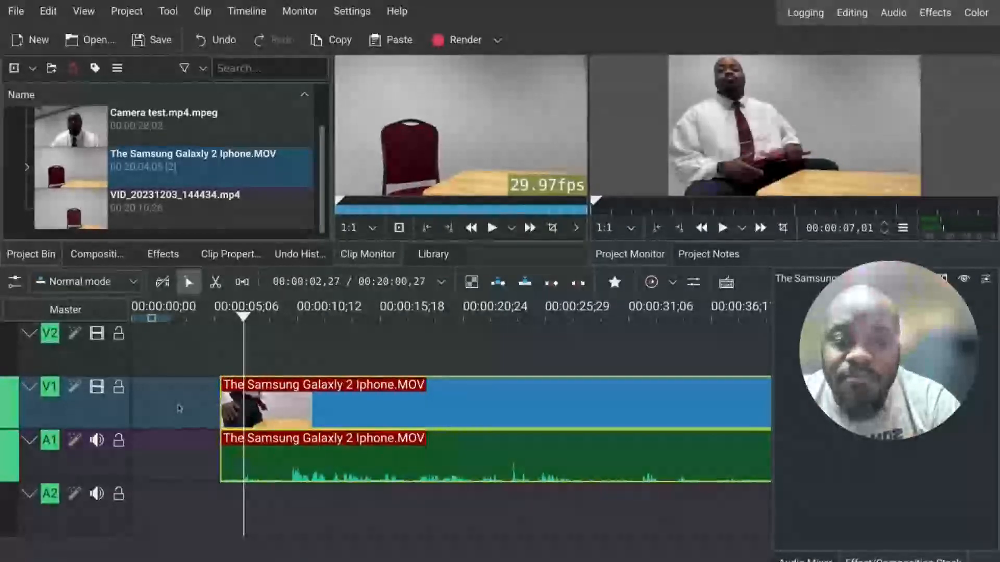
left_click(207, 461)
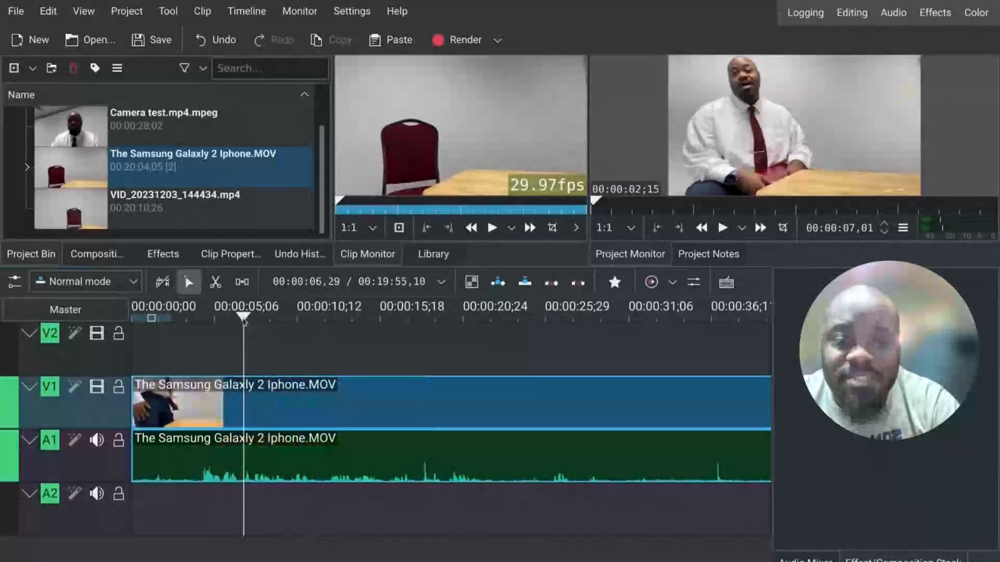
Step: Play the timeline from its start in the project monitor
left_click_drag(244, 319, 129, 334)
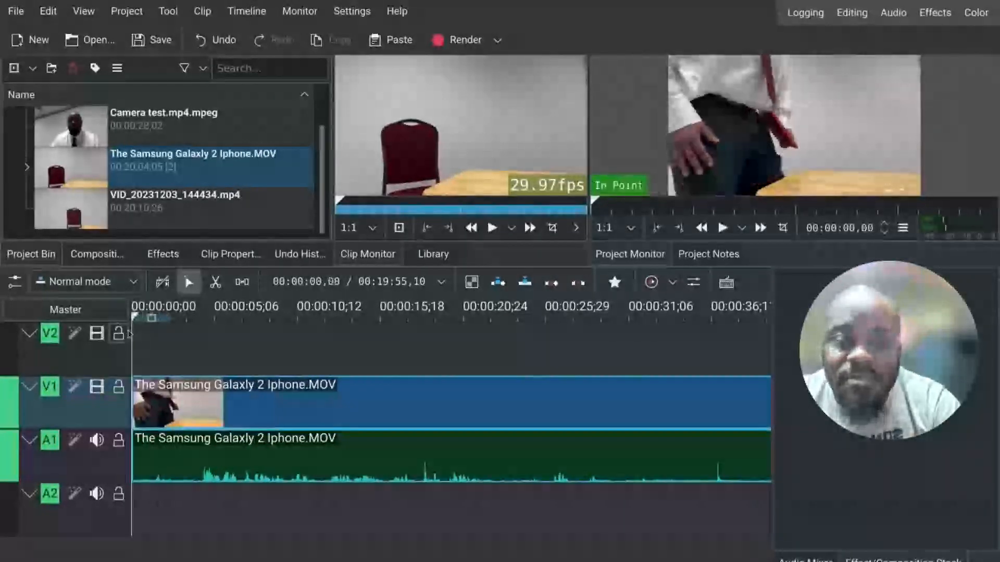
left_click(722, 228)
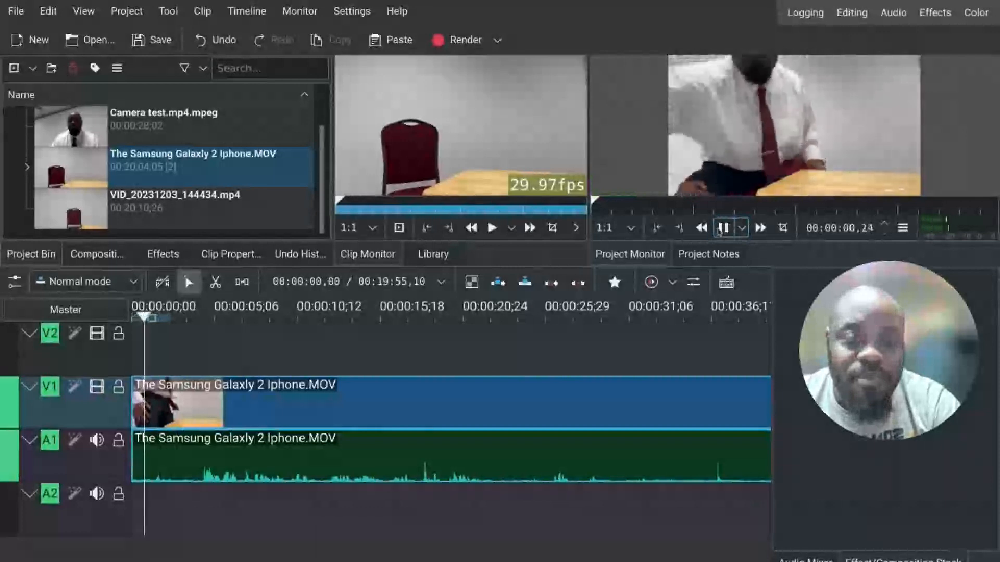
left_click(722, 228)
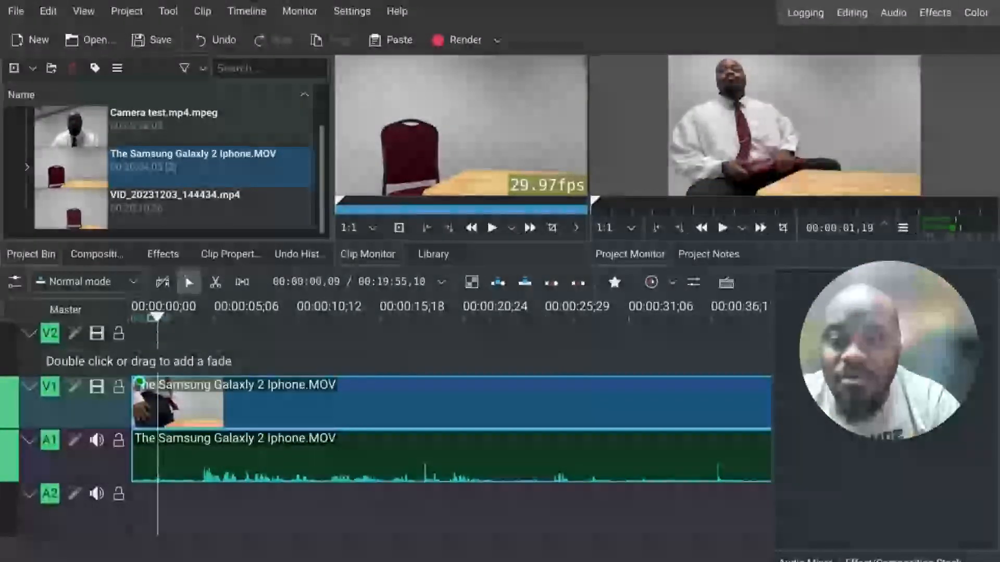
Step: Add a short fade-in to the start of the clip and play it back from the beginning
left_click_drag(139, 383, 161, 394)
left_click_drag(157, 317, 133, 317)
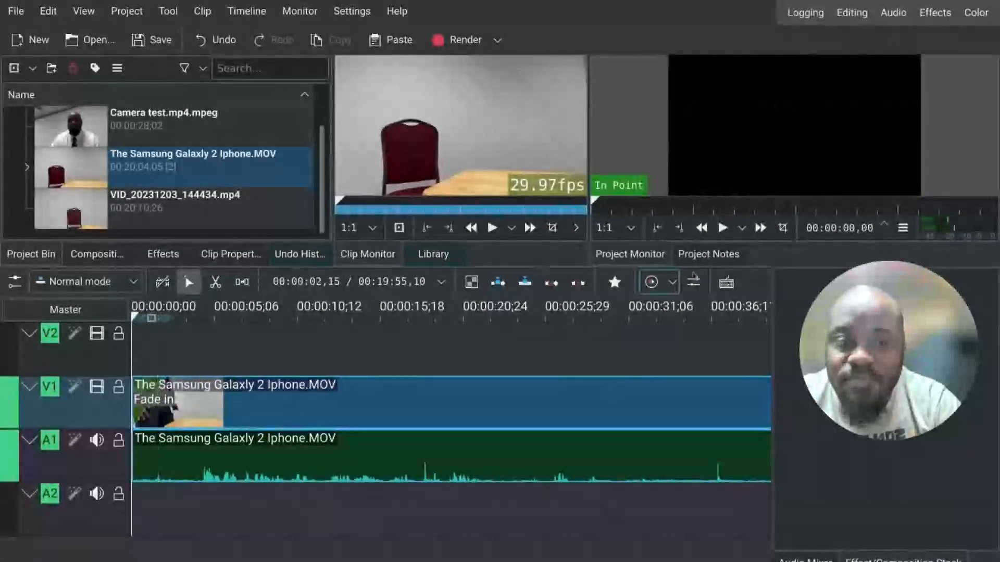
left_click(723, 229)
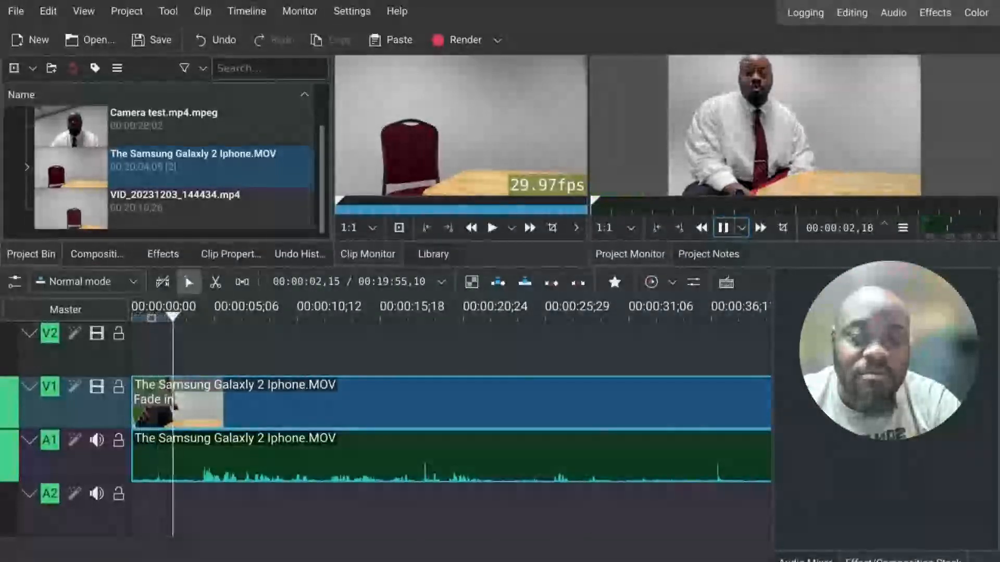
left_click(723, 228)
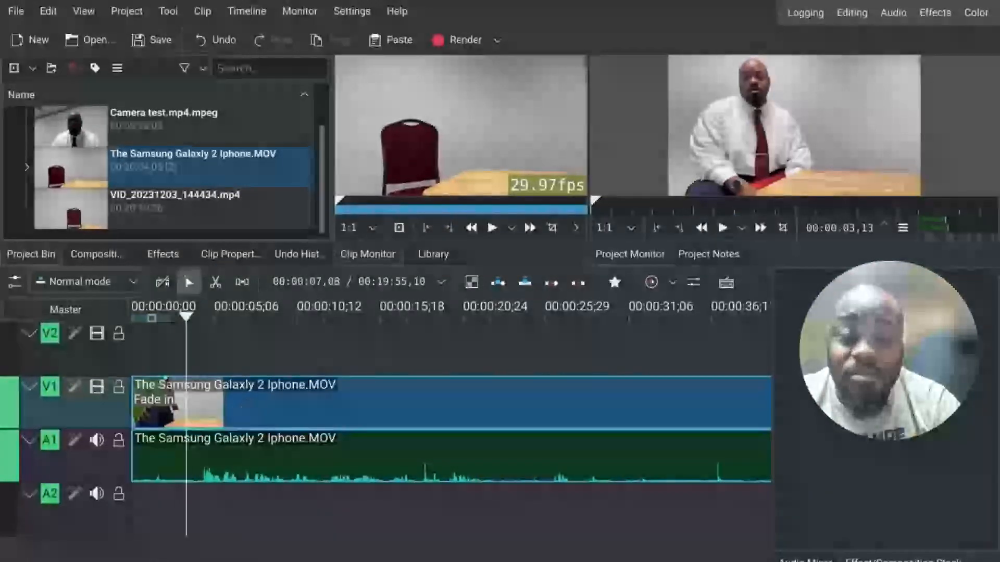
Step: Select the timeline clip and browse the effect categories in the effects library, including favourites
left_click(246, 408)
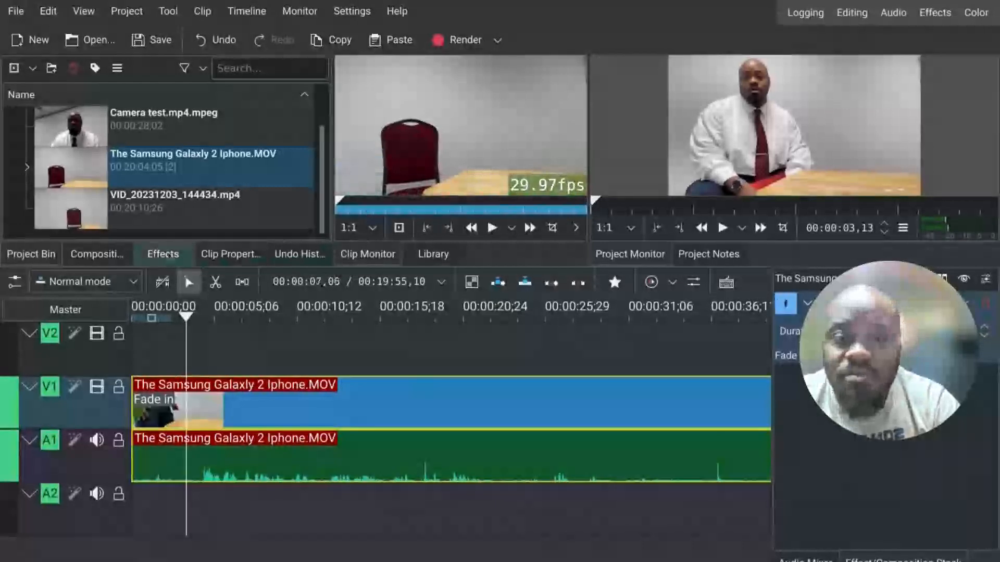
left_click(167, 256)
left_click(96, 137)
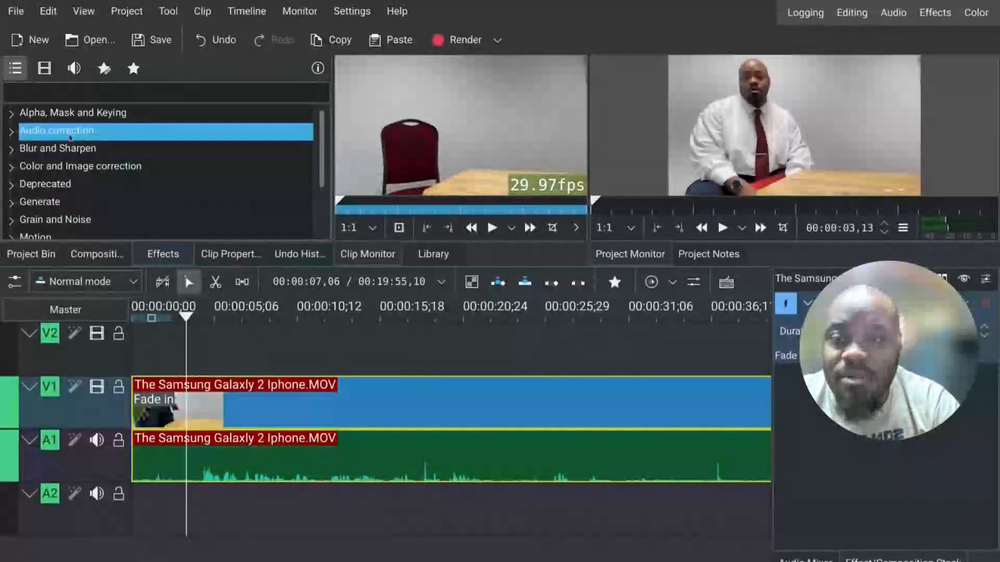
scroll(70, 137, "down", 2)
scroll(70, 137, "up", 2)
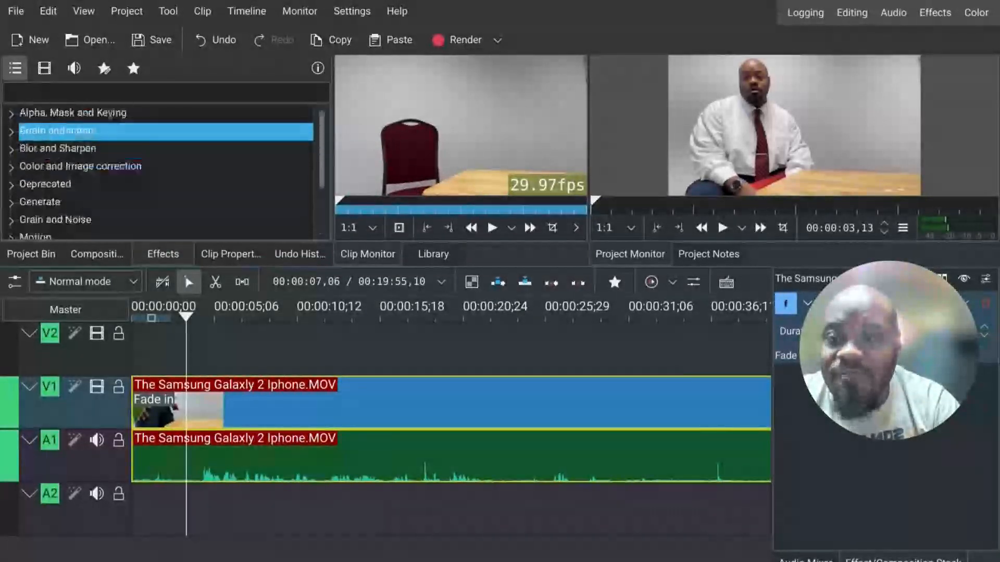
left_click(46, 72)
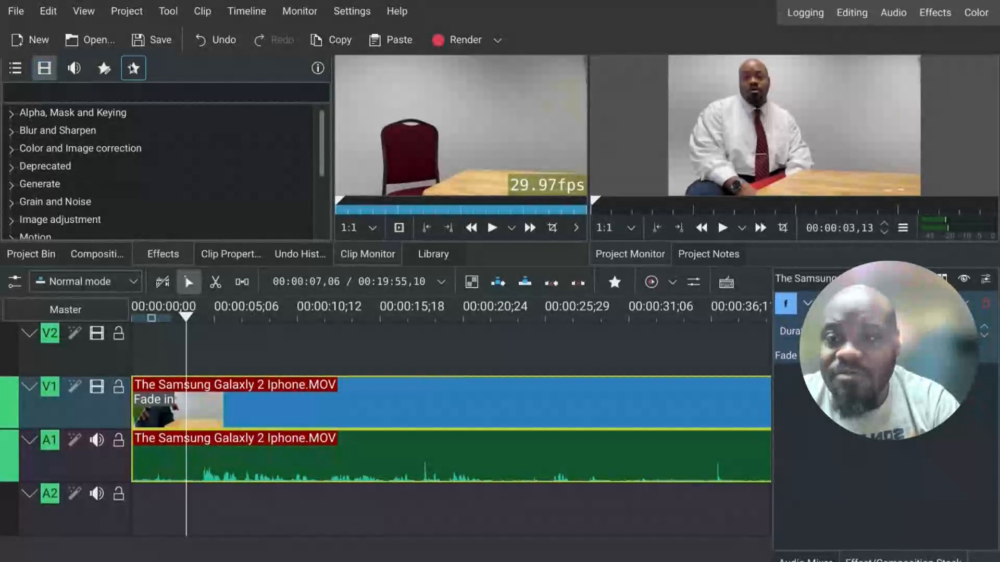
left_click(134, 69)
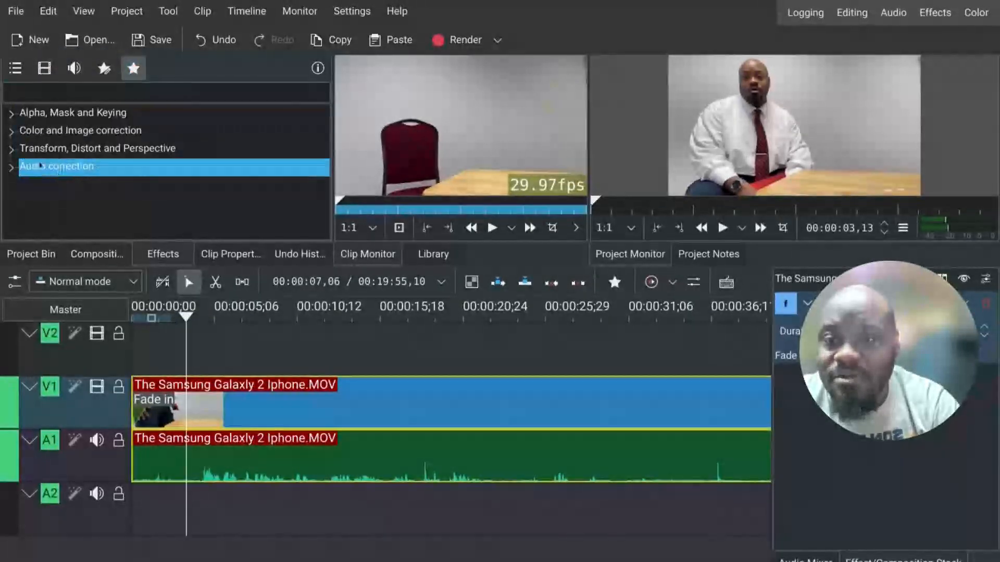
left_click(44, 68)
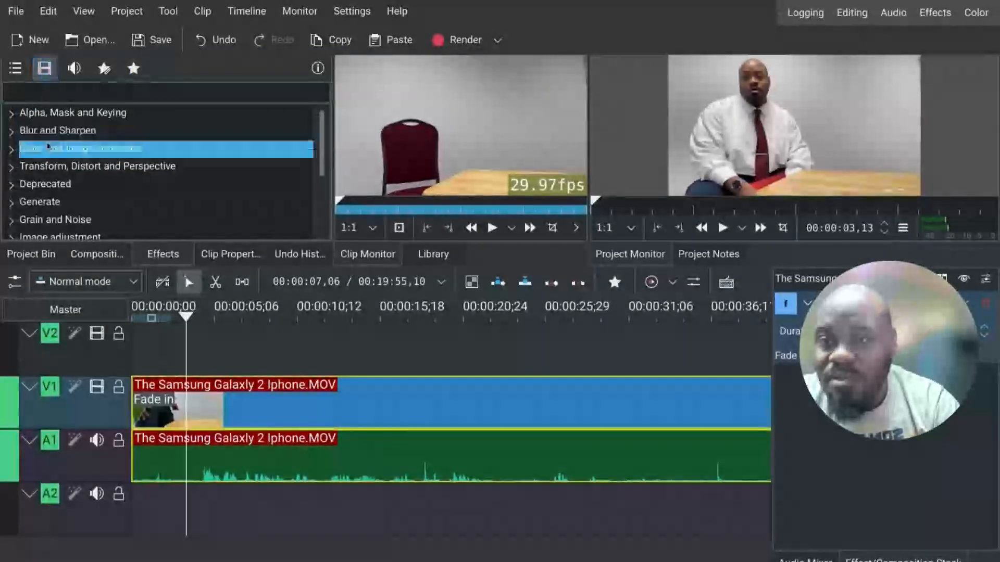
scroll(48, 146, "down", 2)
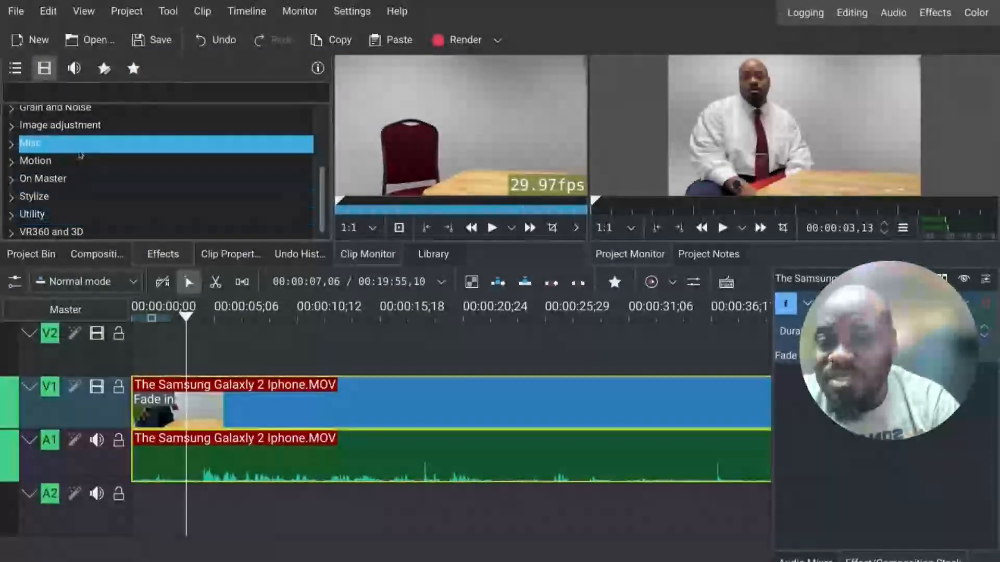
scroll(79, 149, "up", 2)
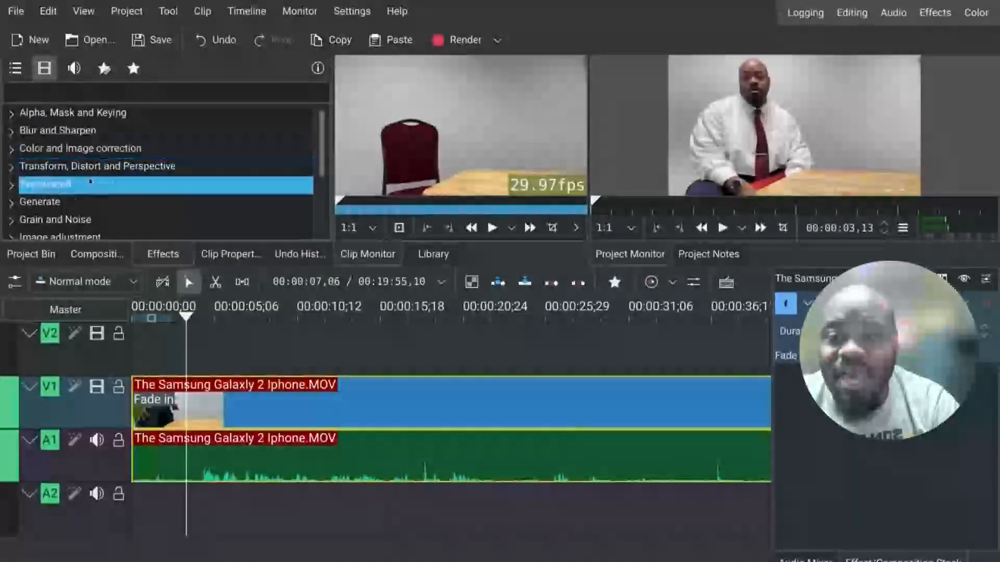
left_click(143, 74)
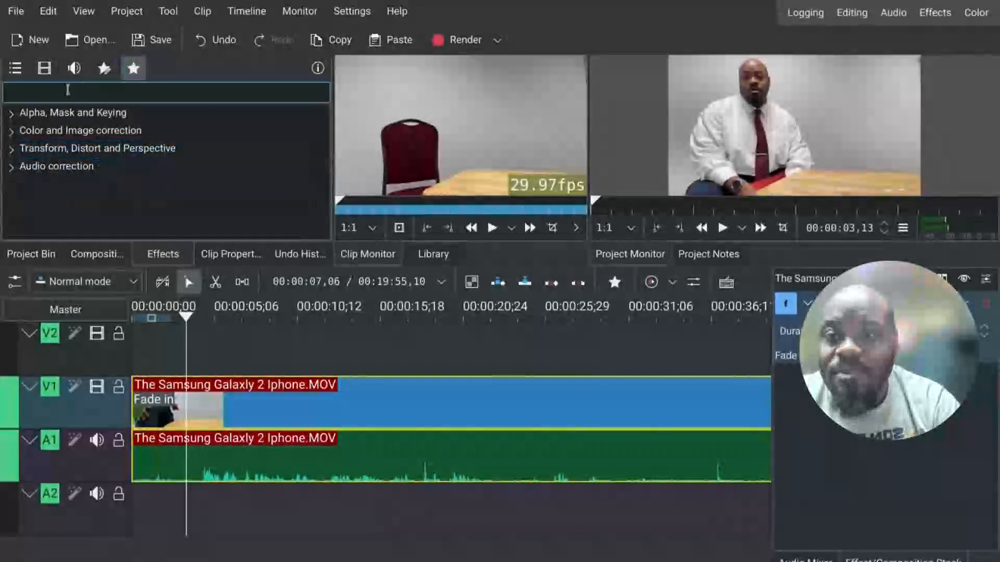
Step: Apply the Lift/gamma/gain effect from Color and Image correction to the timeline clip
left_click(13, 133)
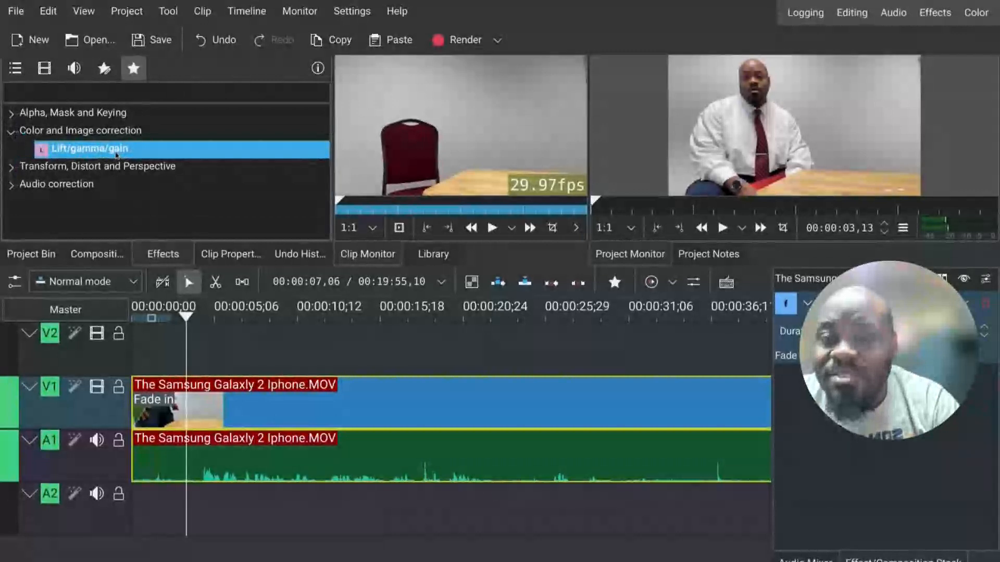
left_click_drag(116, 154, 160, 249)
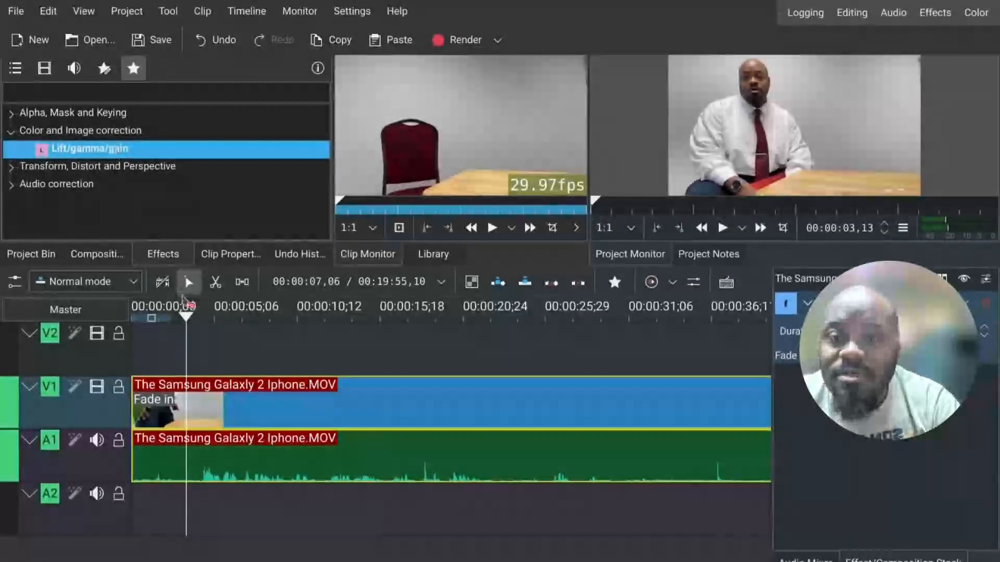
left_click_drag(208, 403, 200, 417)
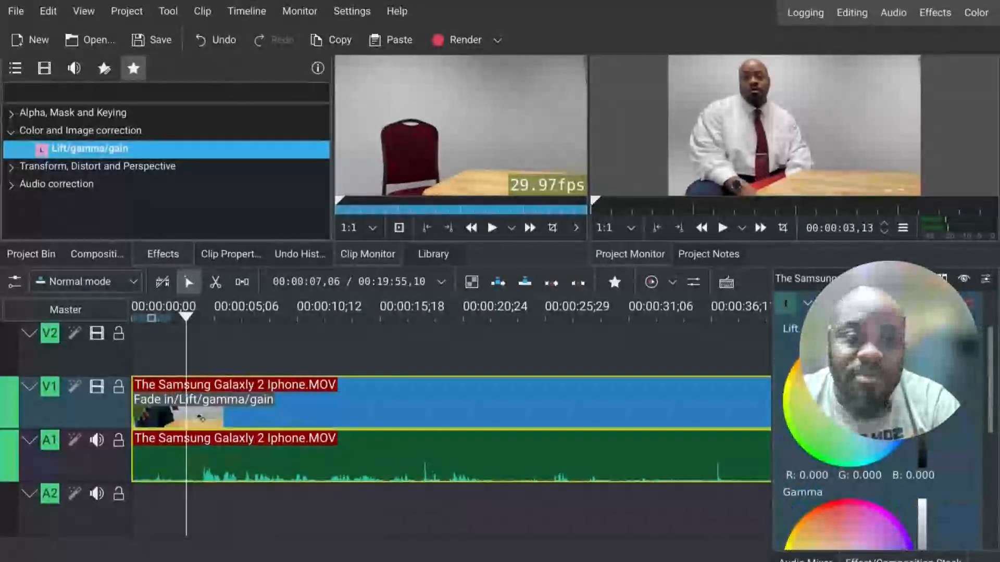
Step: Lower the Lift level of the Lift/gamma/gain effect to about -0.205
scroll(880, 396, "down", 7)
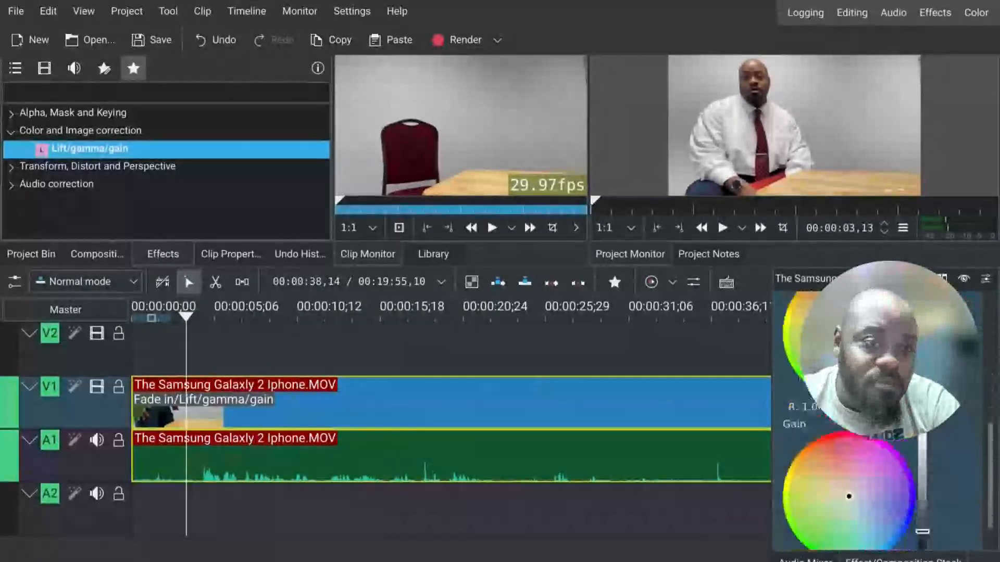
scroll(880, 396, "up", 4)
scroll(880, 396, "down", 4)
scroll(880, 396, "up", 9)
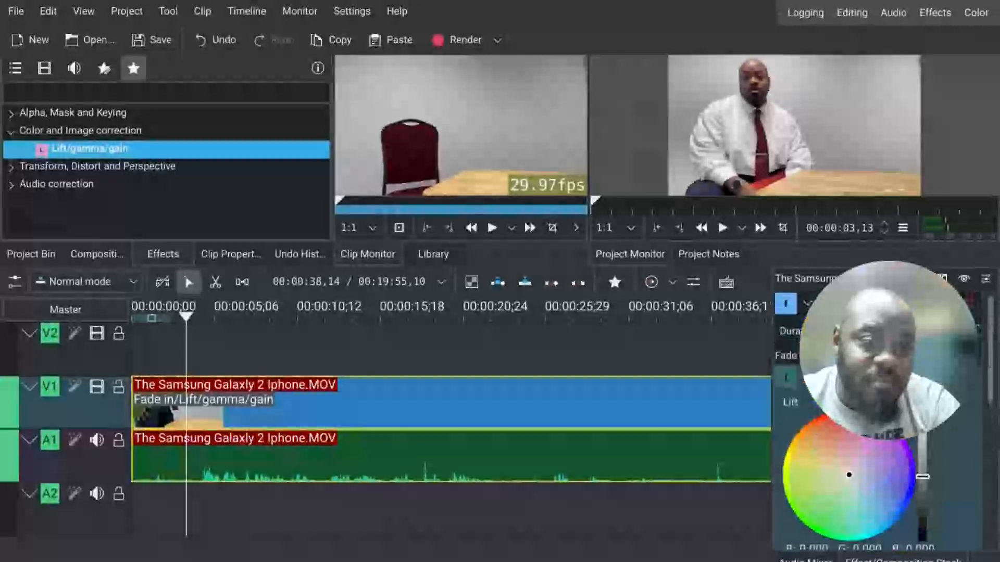
scroll(880, 396, "down", 2)
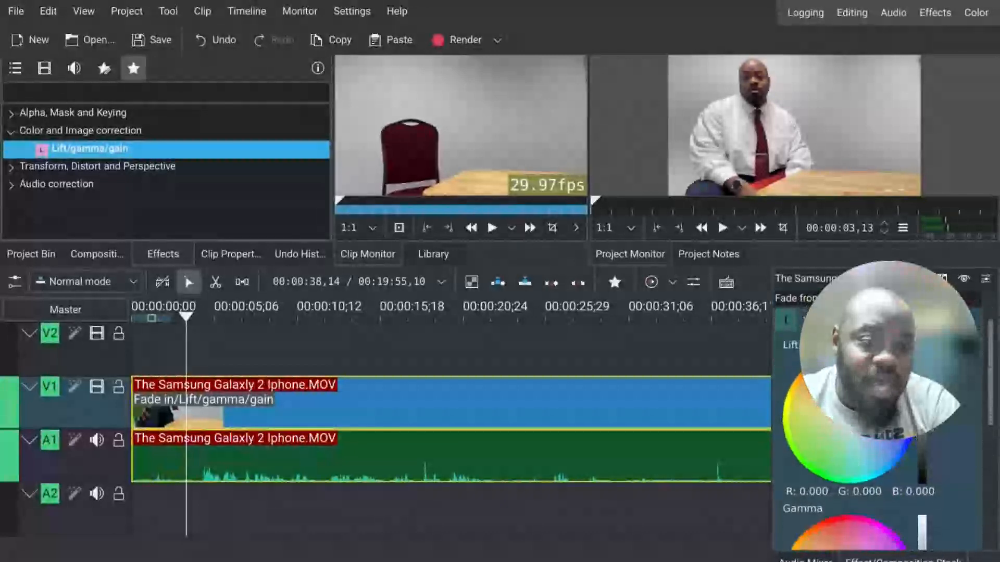
left_click_drag(923, 427, 922, 438)
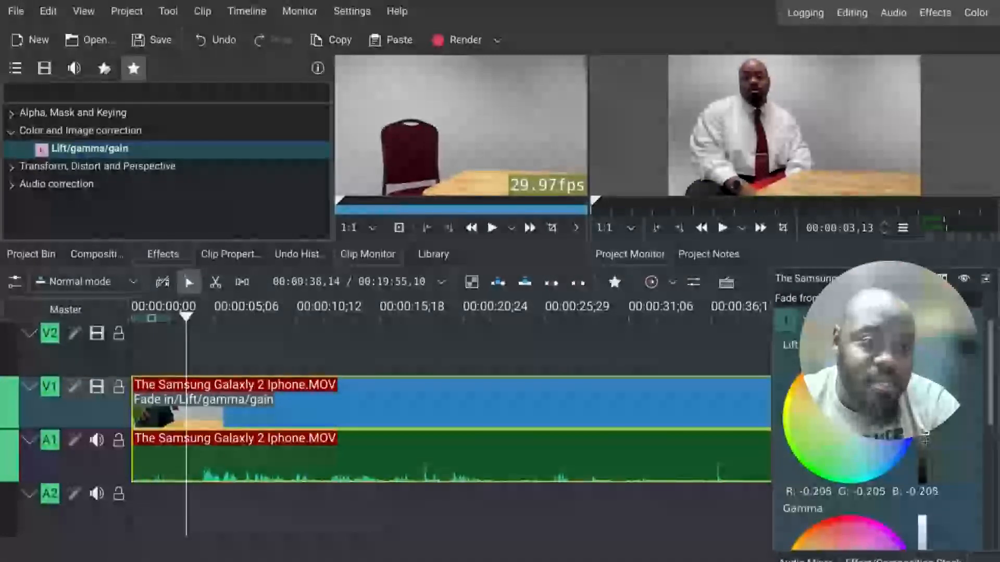
scroll(922, 451, "down", 5)
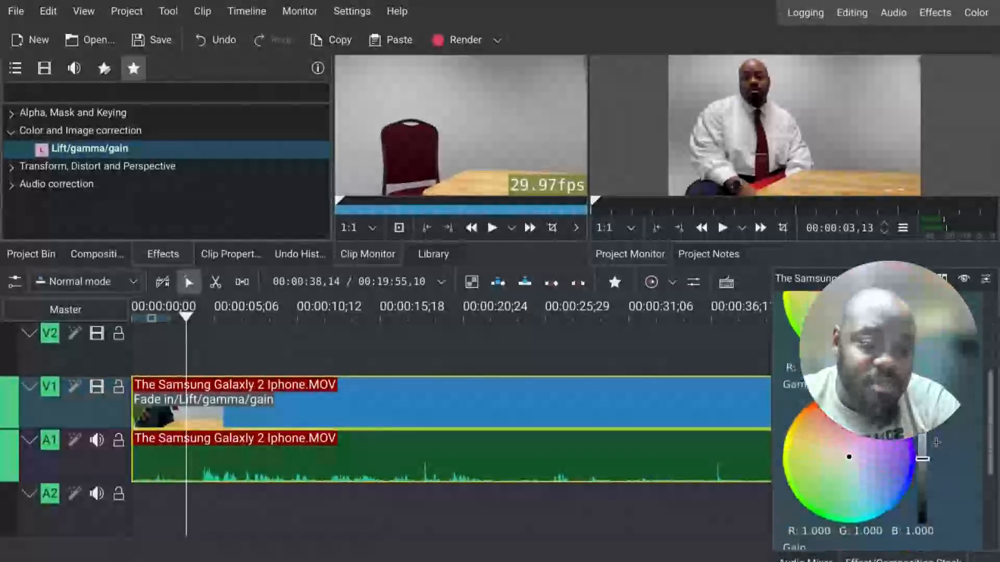
Step: Raise the Gain level of the Lift/gamma/gain effect to about 1.216
left_click_drag(922, 448, 922, 434)
left_click_drag(923, 471, 924, 445)
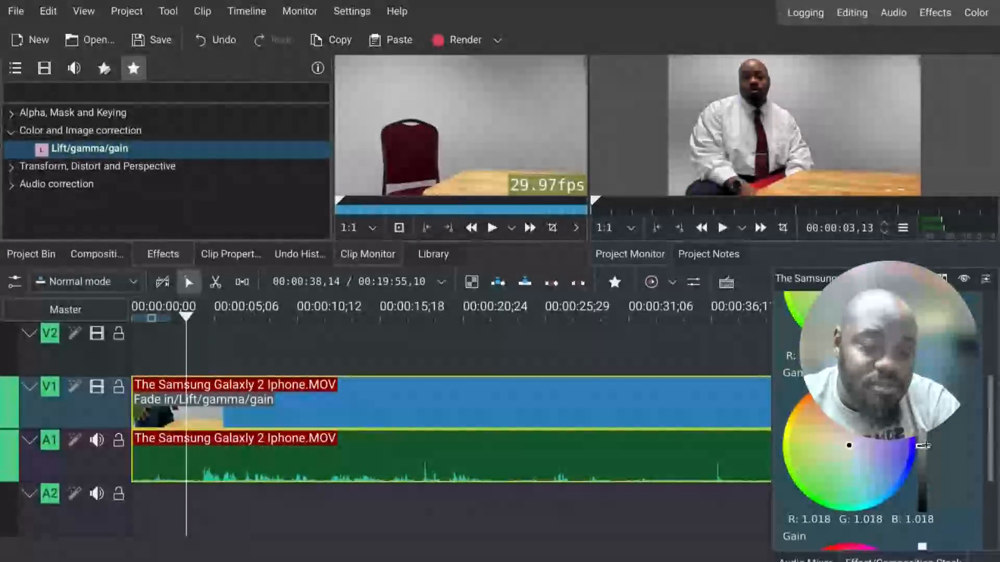
scroll(961, 450, "down", 3)
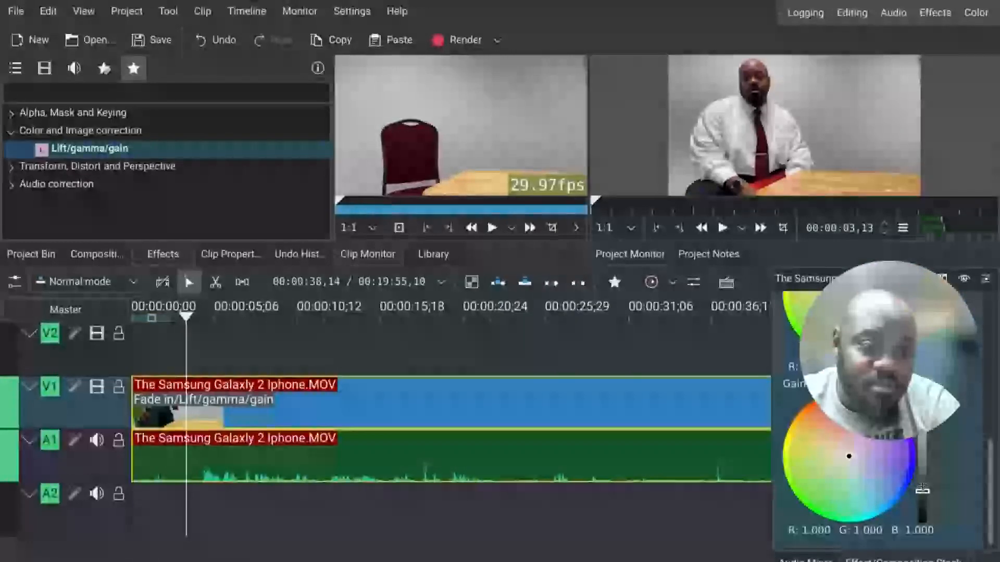
left_click_drag(923, 491, 924, 435)
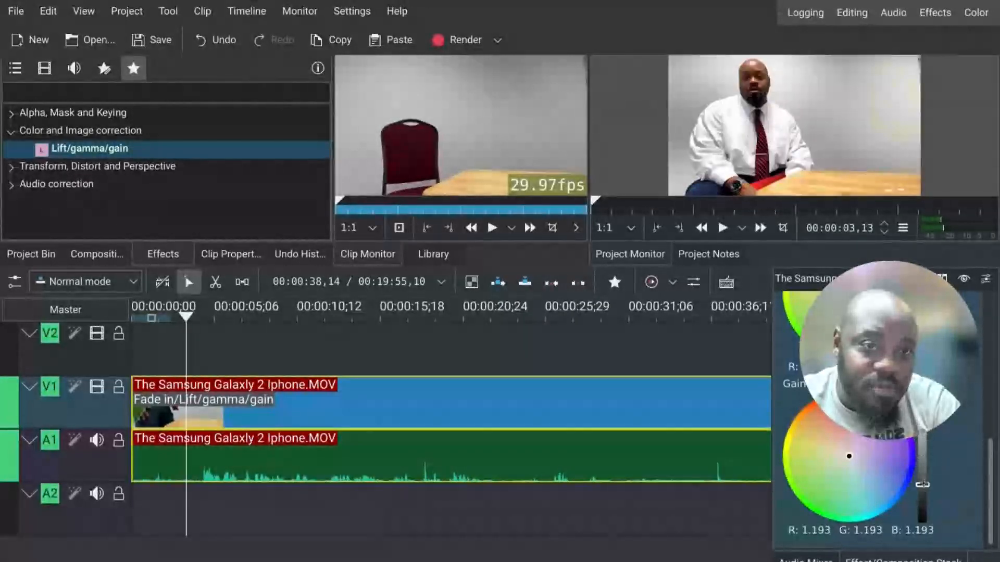
mouse_move(923, 484)
left_mouse_down()
mouse_move(924, 497)
mouse_move(922, 484)
left_mouse_up()
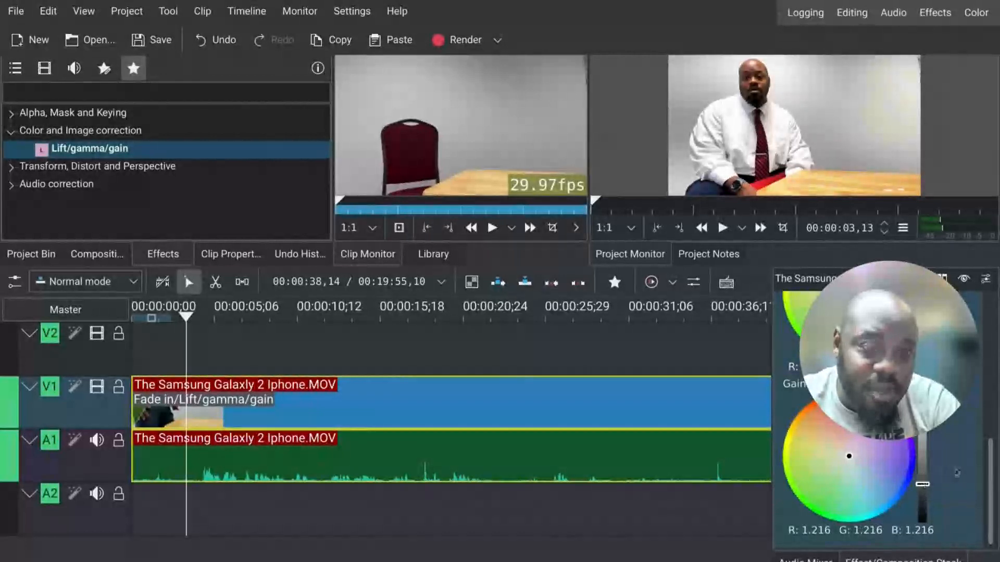
Step: Adjust the Lift level of the Lift/gamma/gain effect, dropping it to about -0.450 and raising it to about 0.567
scroll(958, 473, "up", 10)
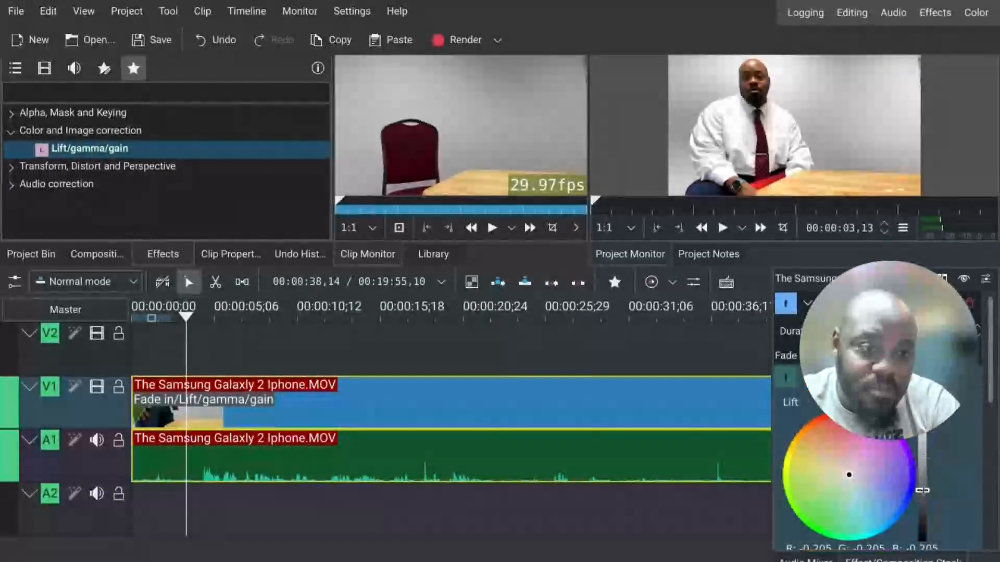
left_click_drag(922, 484, 922, 505)
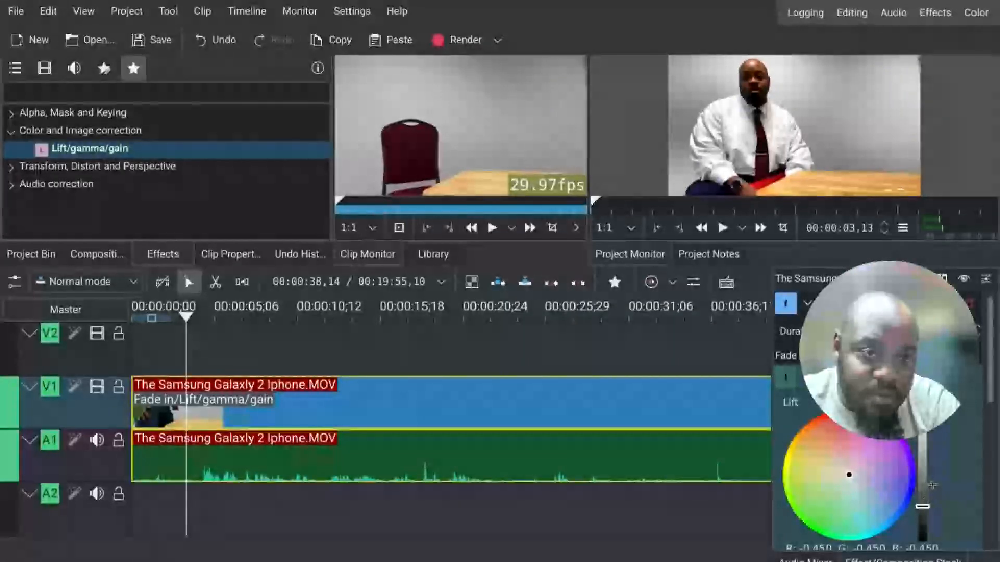
left_click_drag(925, 499, 922, 439)
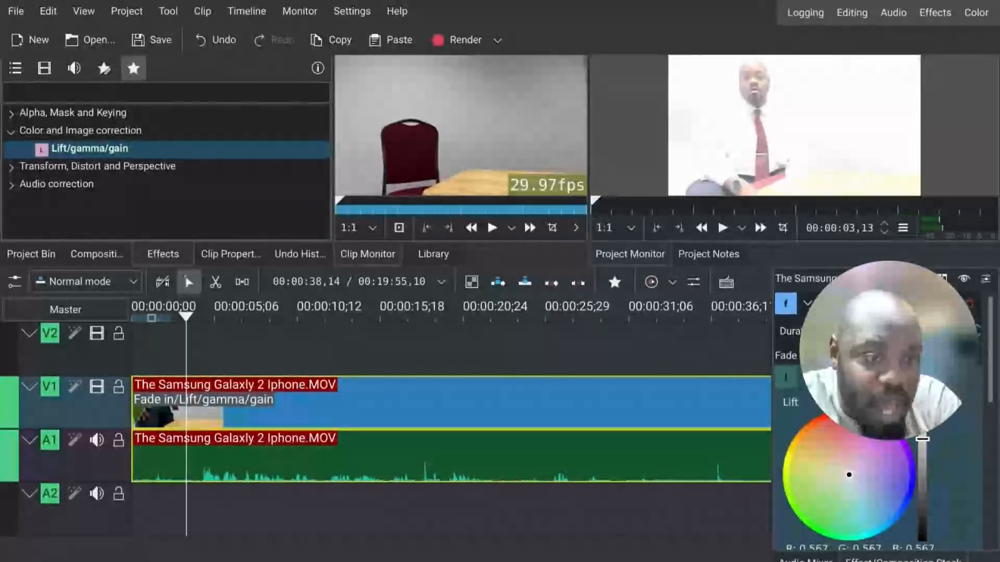
left_click(905, 378)
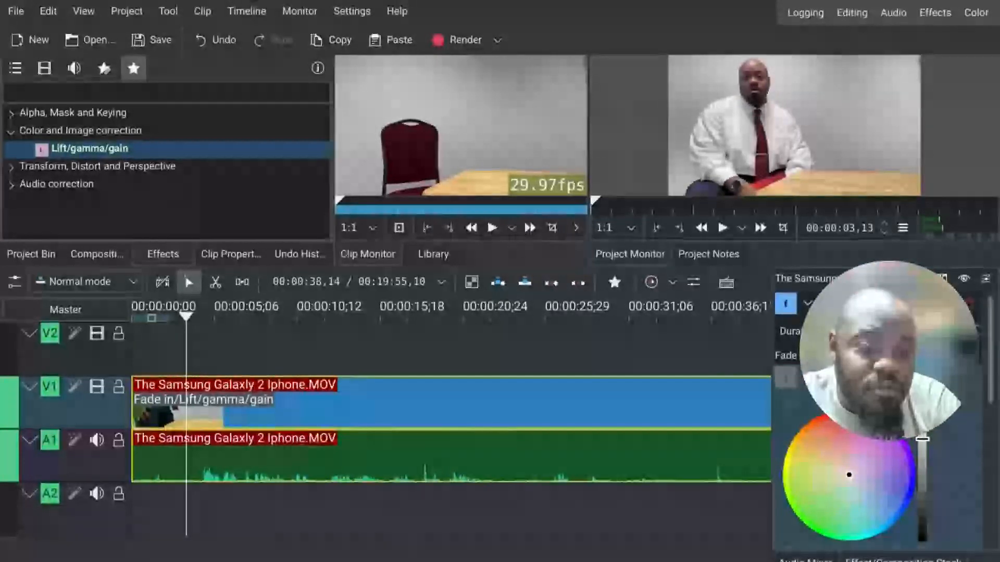
left_click(905, 377)
left_click(905, 378)
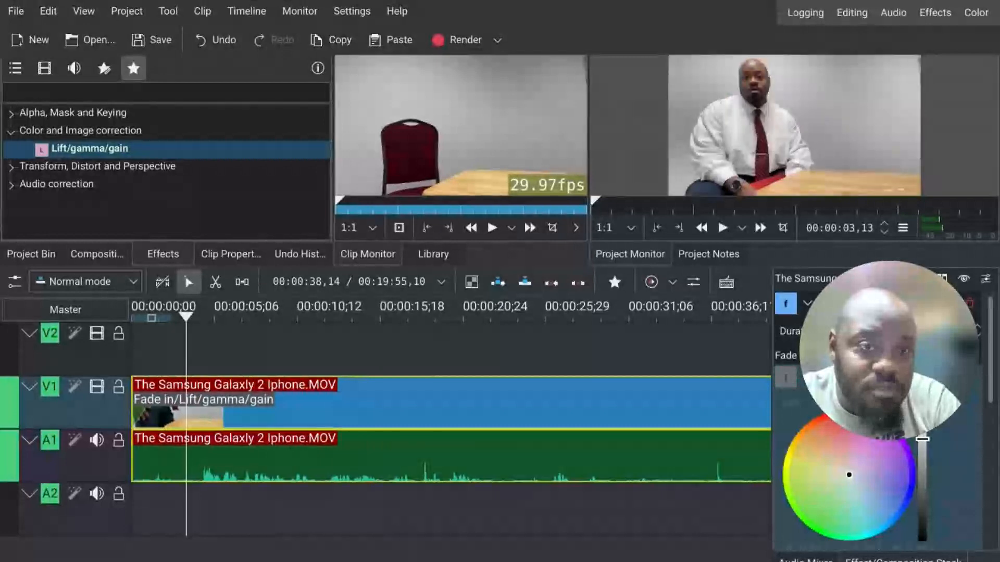
left_click(905, 377)
left_click(905, 377)
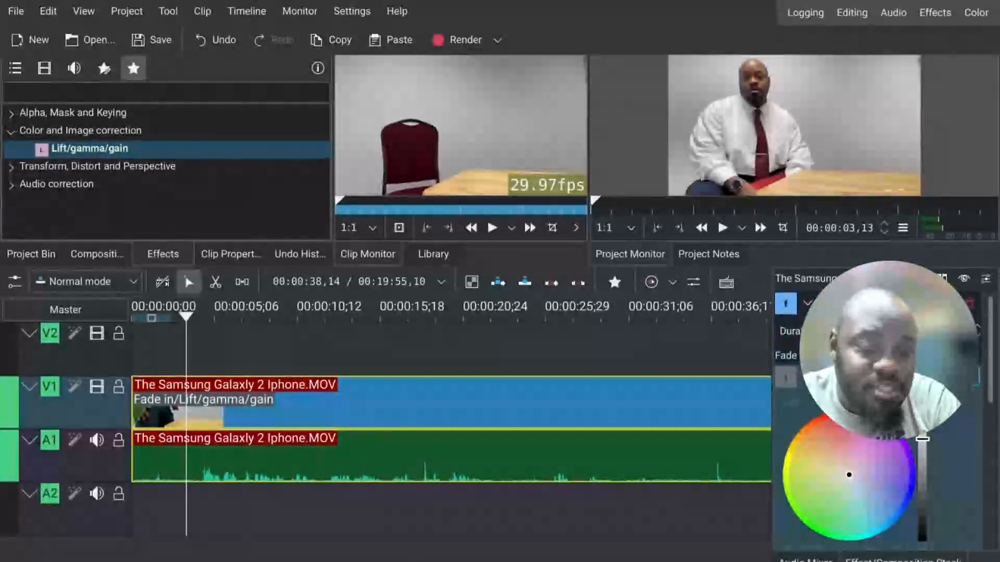
Step: Delete the Lift/gamma/gain and Fade in effects from the timeline clip's effect stack
left_click(970, 378)
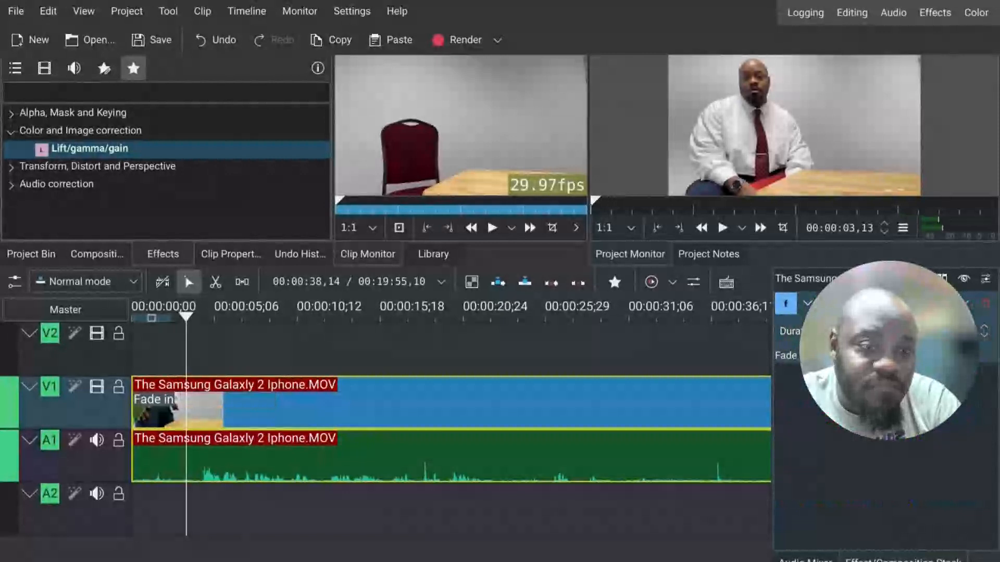
left_click(921, 303)
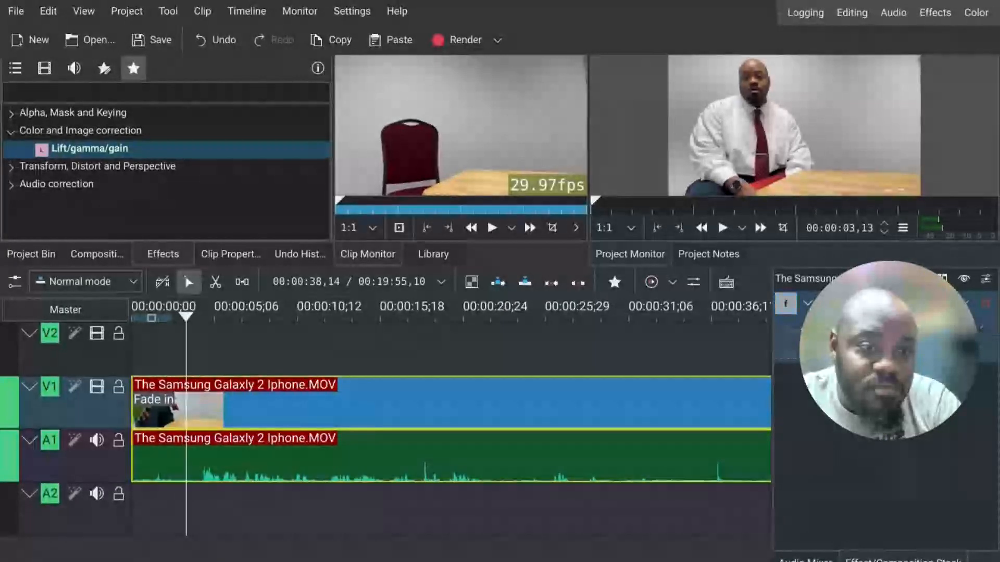
left_click(985, 305)
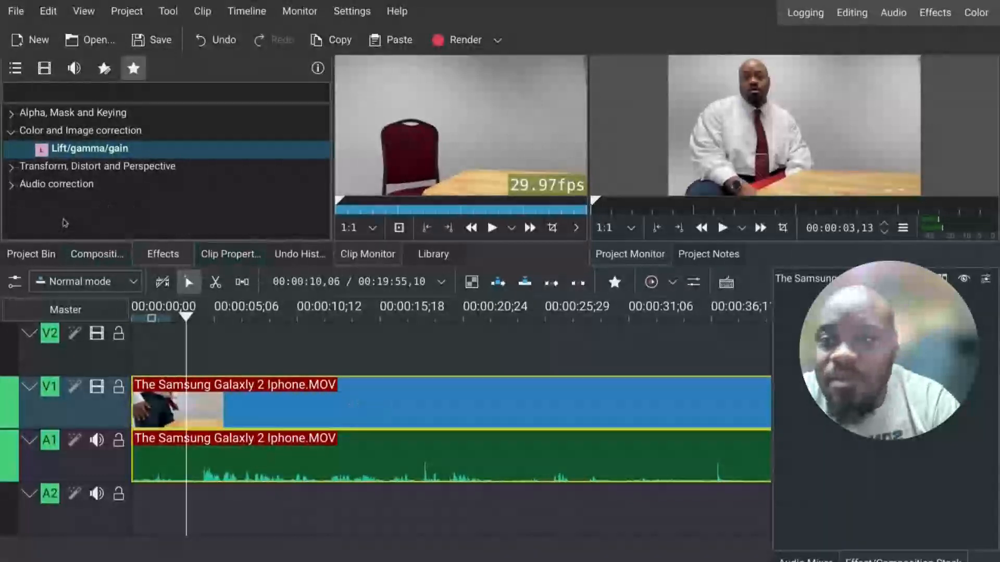
Step: Reapply the Lift/gamma/gain effect from Color and Image correction favourites to the timeline clip
left_click(11, 167)
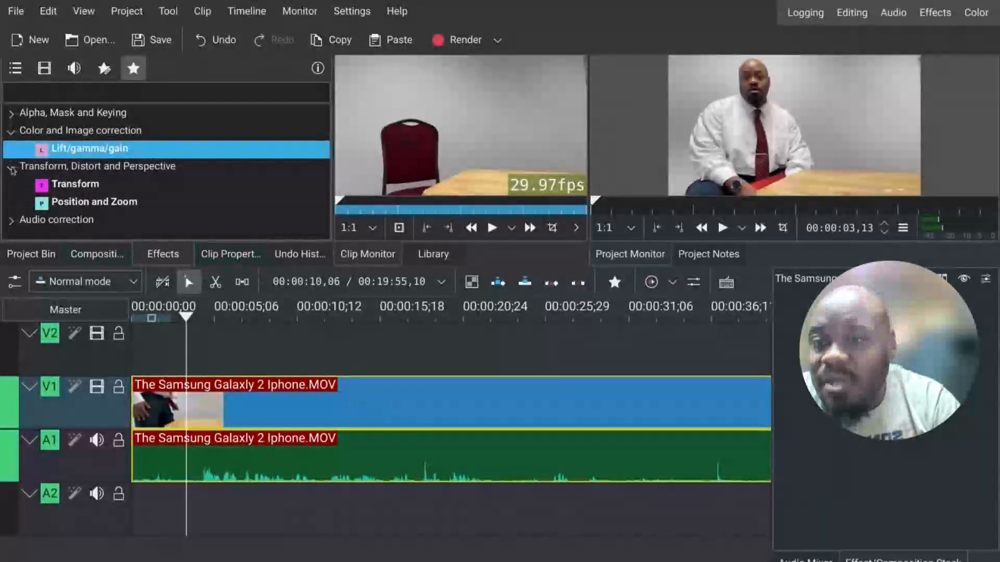
left_click(12, 167)
left_click(18, 142)
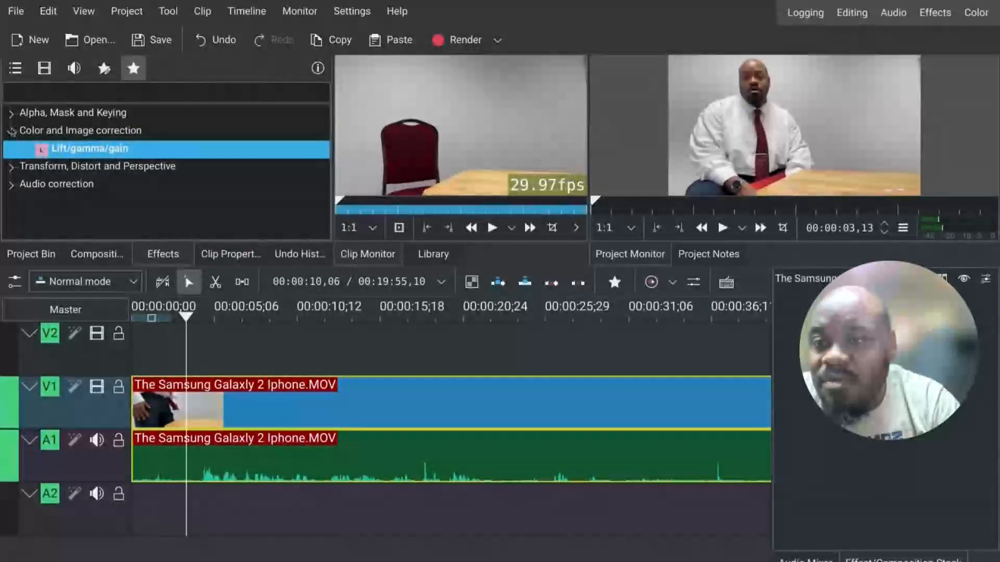
left_click(12, 113)
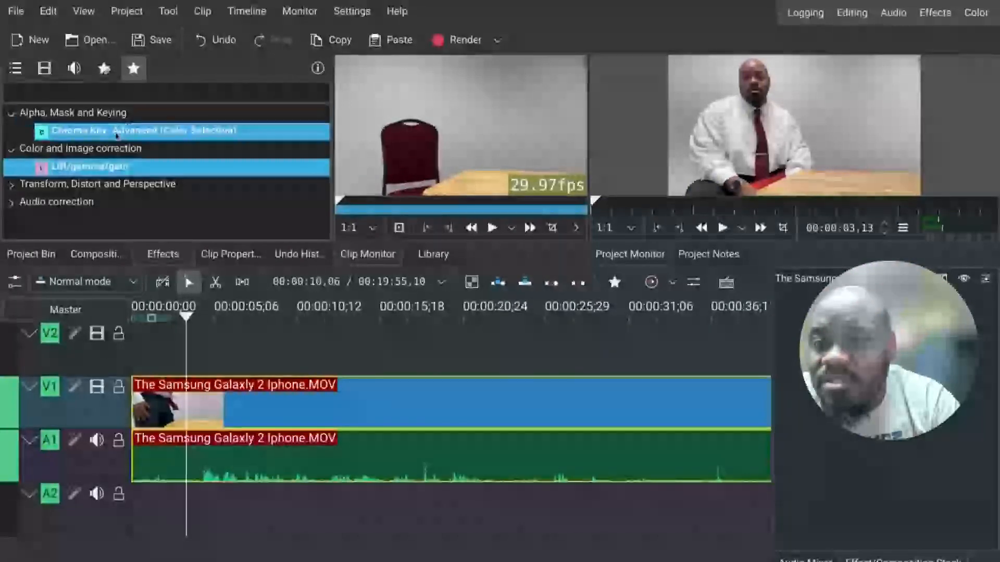
left_click(11, 115)
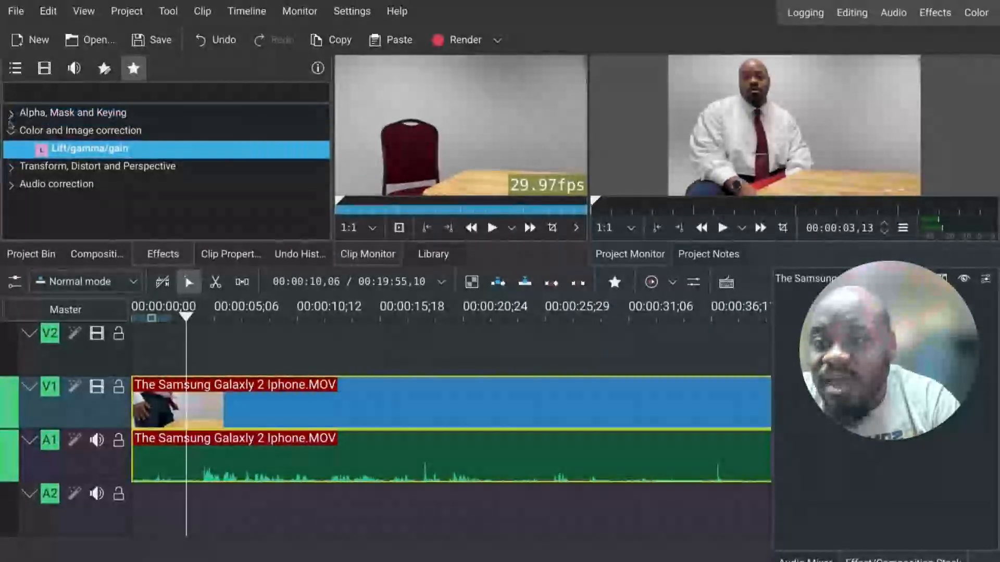
left_click(11, 133)
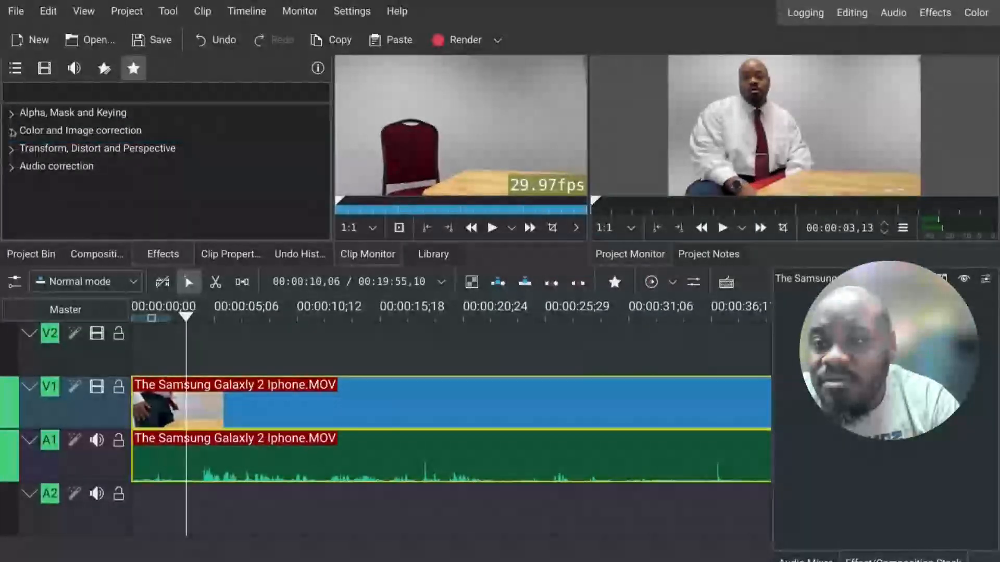
left_click(11, 131)
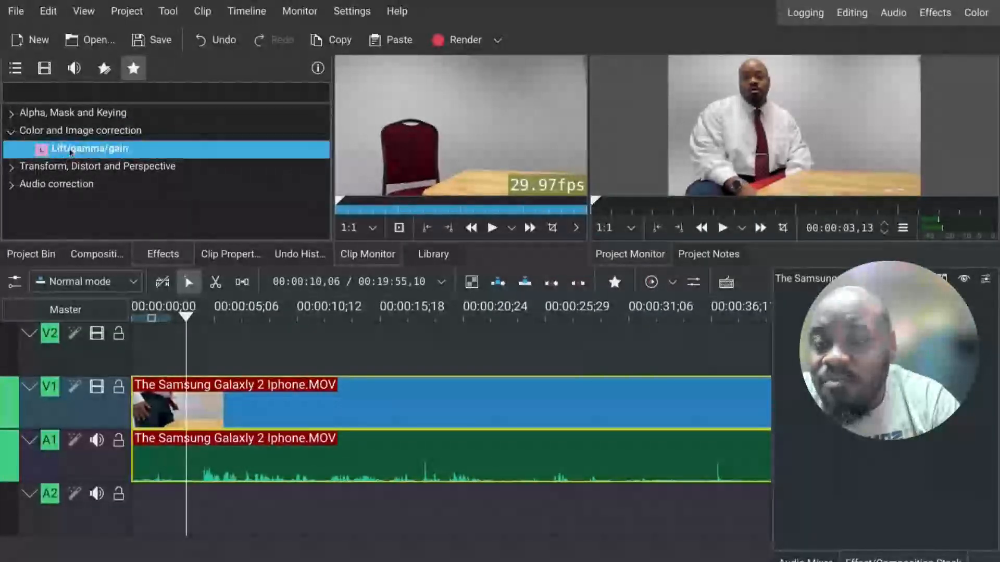
left_click_drag(71, 153, 218, 417)
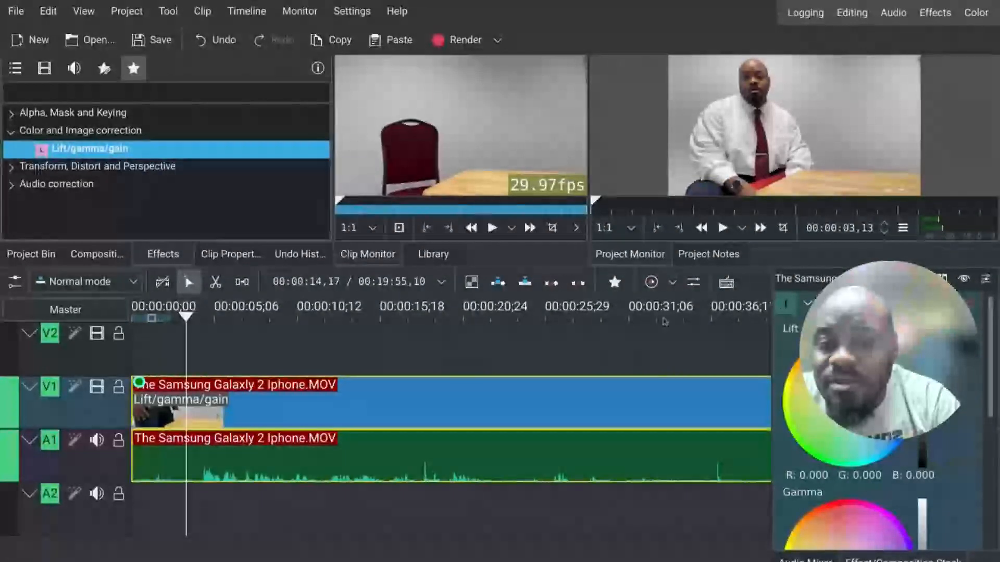
Step: Set the Lift level to about -0.228 and the Gain level to about 1.310
left_click_drag(922, 402, 922, 414)
scroll(922, 417, "down", 5)
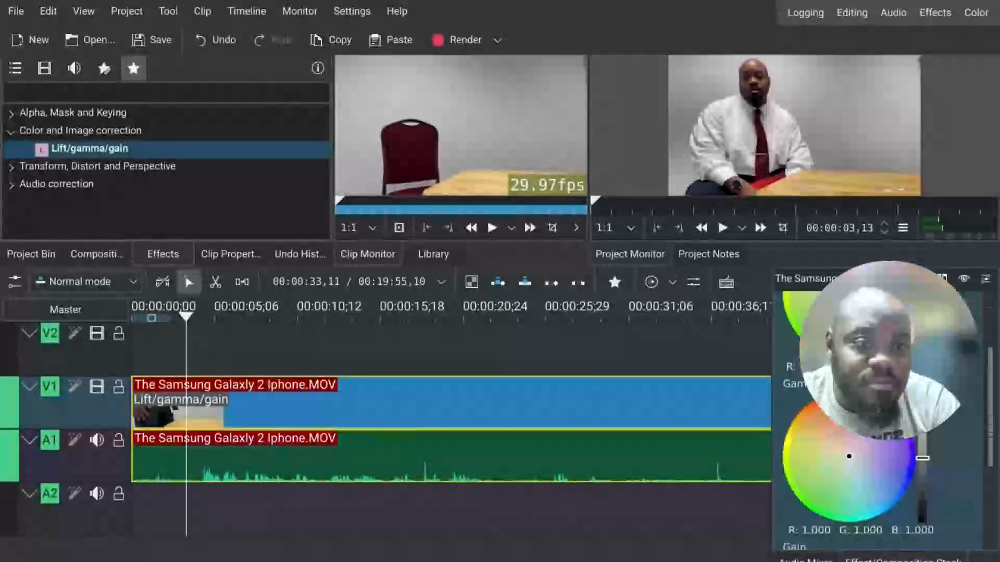
left_click_drag(922, 471, 923, 523)
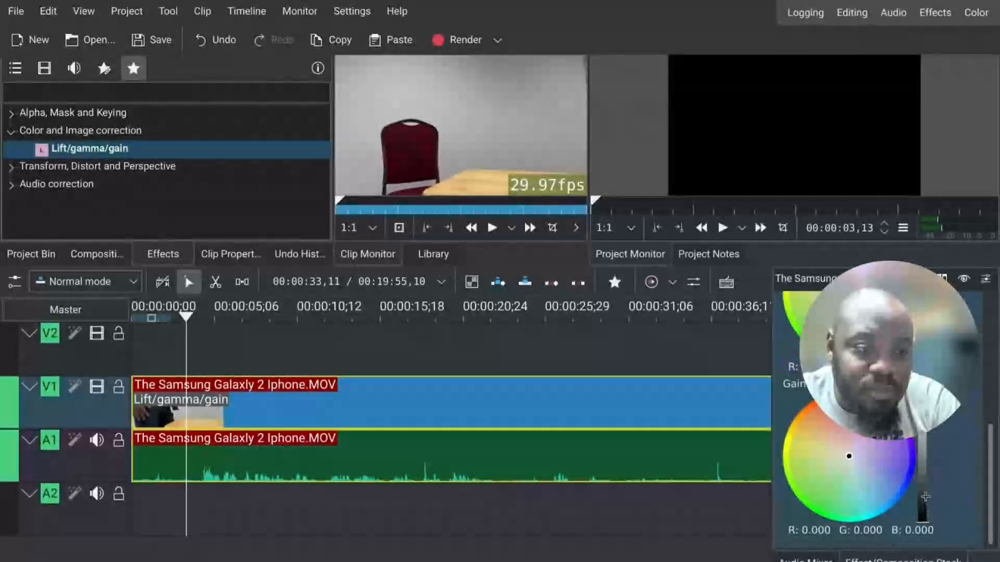
left_click_drag(925, 496, 924, 483)
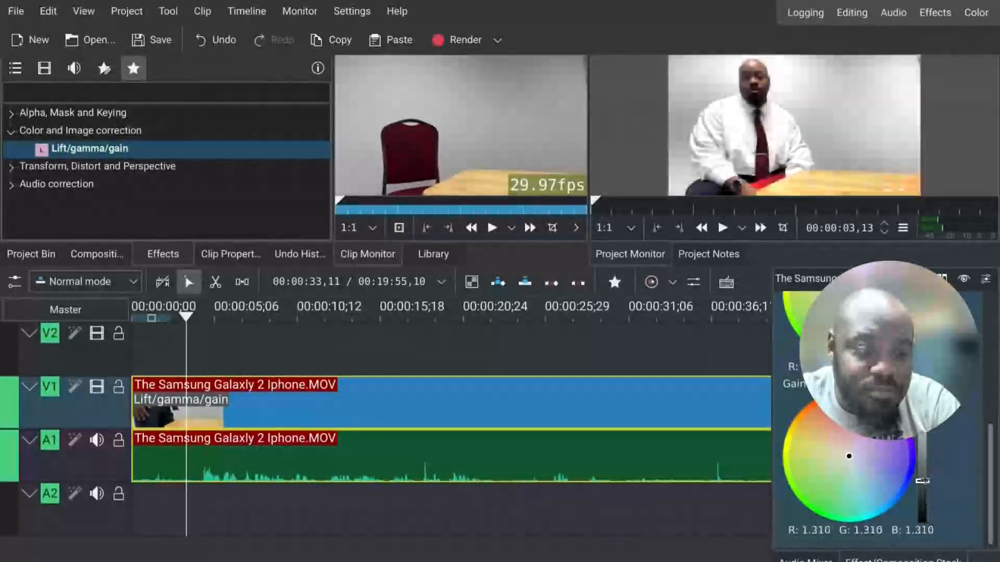
Step: Play back and scrub through the colour-corrected timeline in the project monitor
left_click(310, 336)
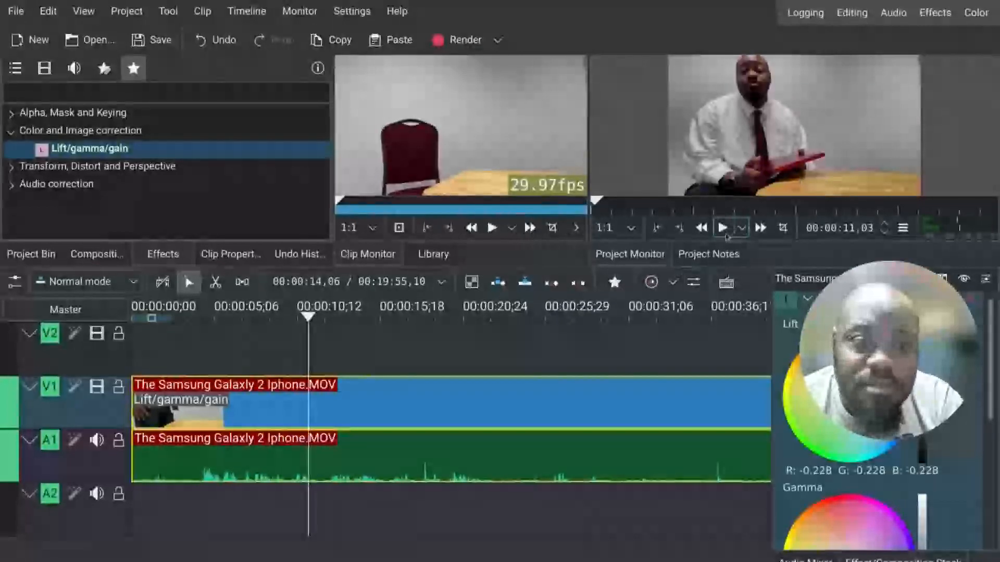
left_click(723, 227)
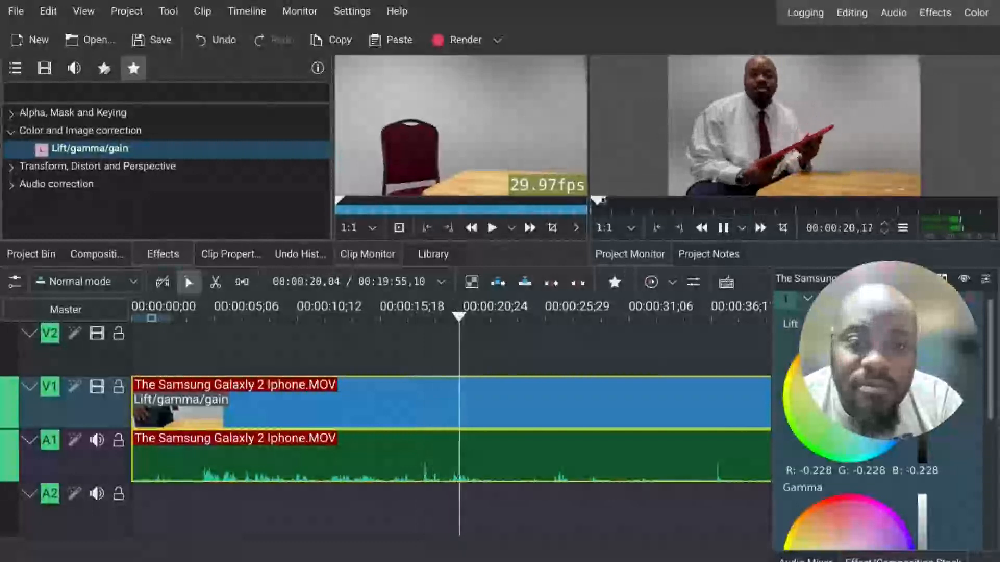
left_click(602, 201)
left_click_drag(602, 201, 696, 205)
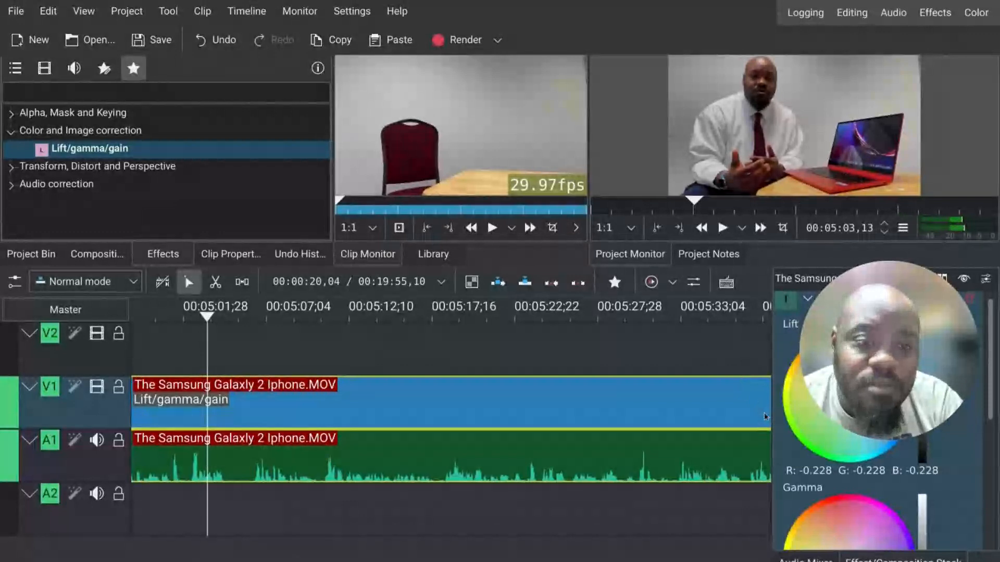
left_click_drag(709, 196, 761, 200)
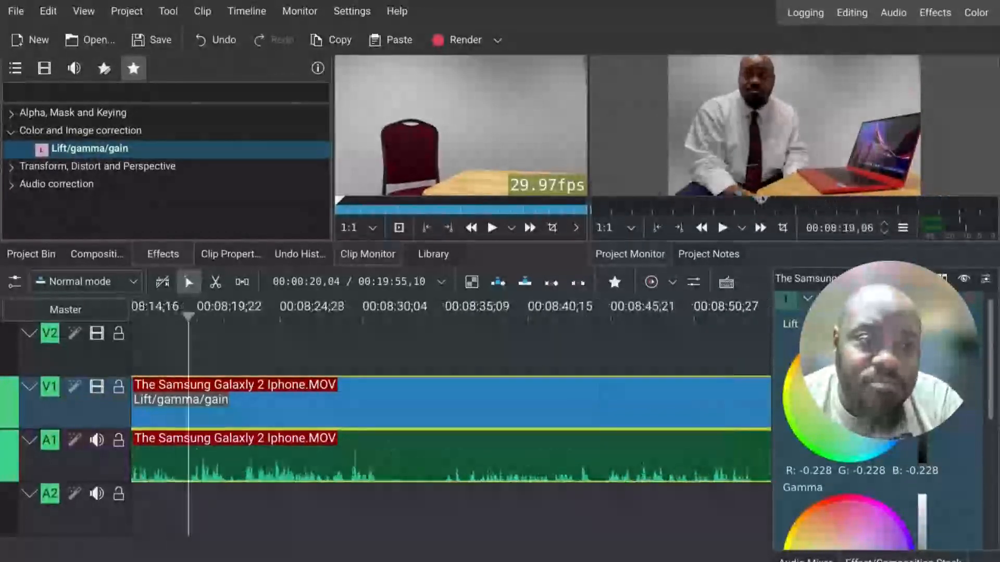
left_click(44, 68)
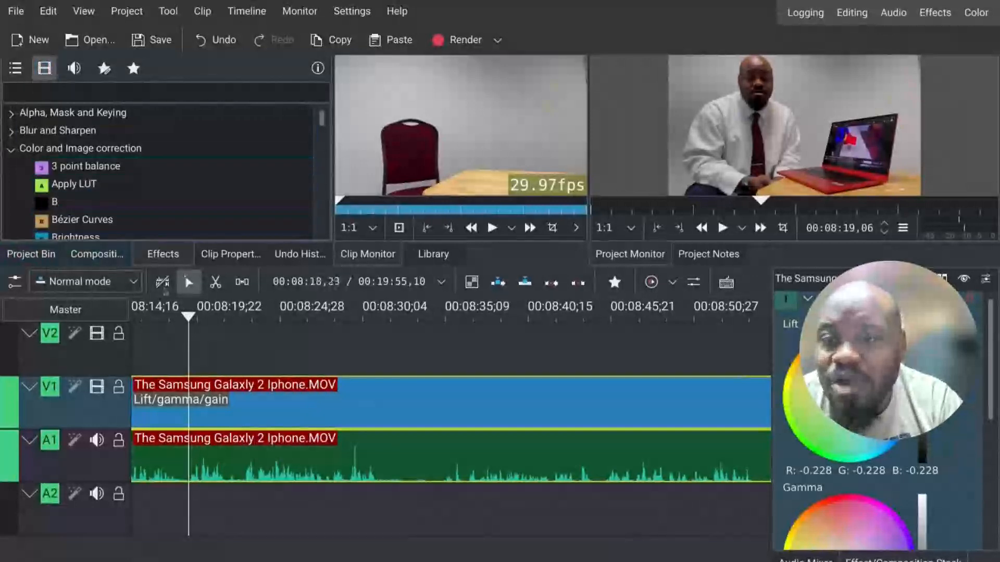
left_click(45, 258)
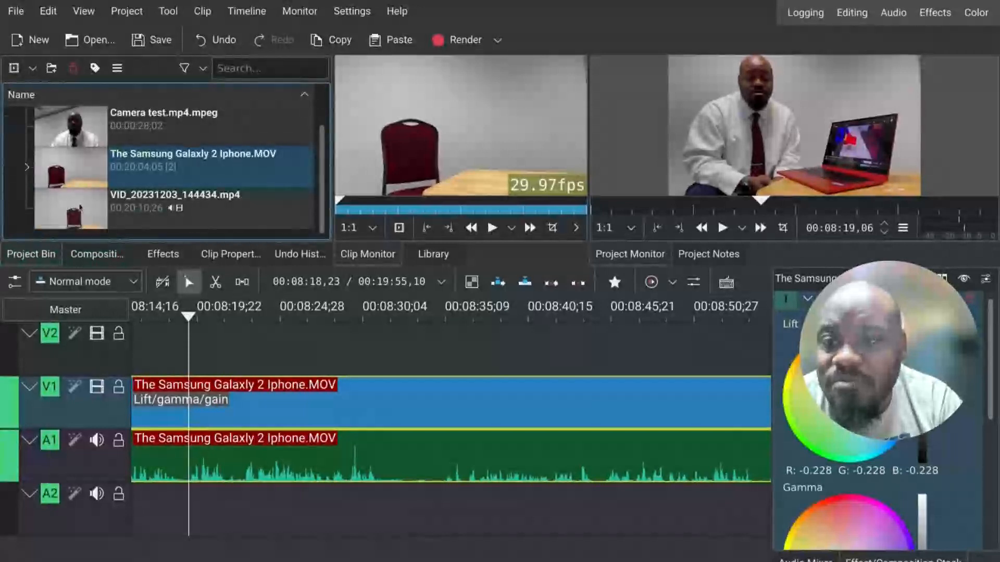
scroll(80, 207, "up", 1)
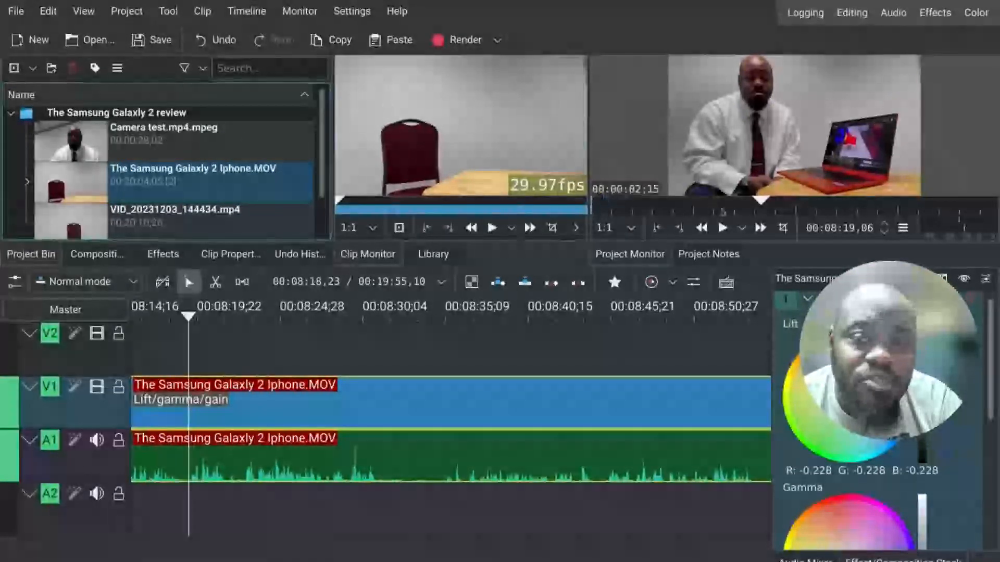
left_click_drag(765, 210, 898, 221)
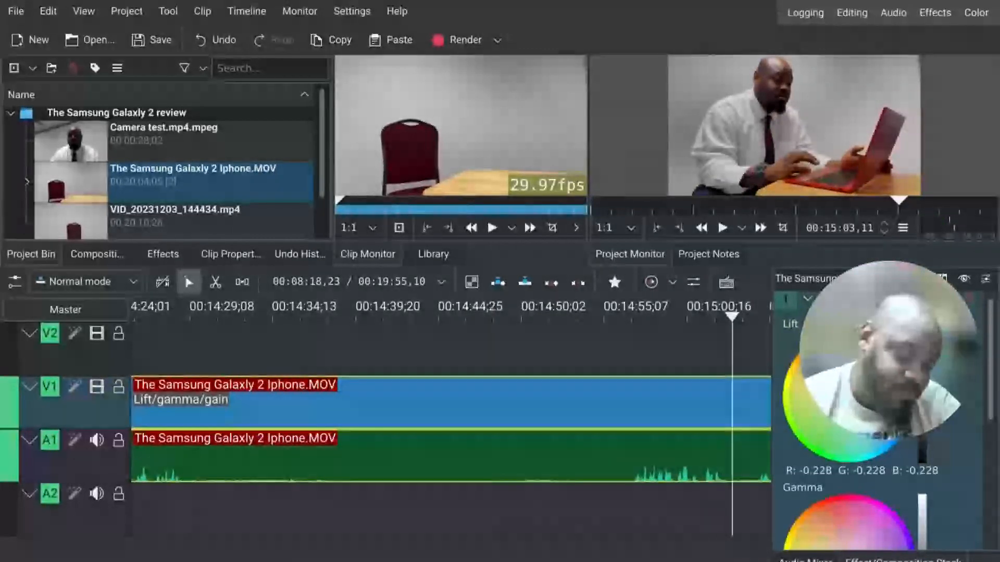
left_click_drag(903, 202, 877, 218)
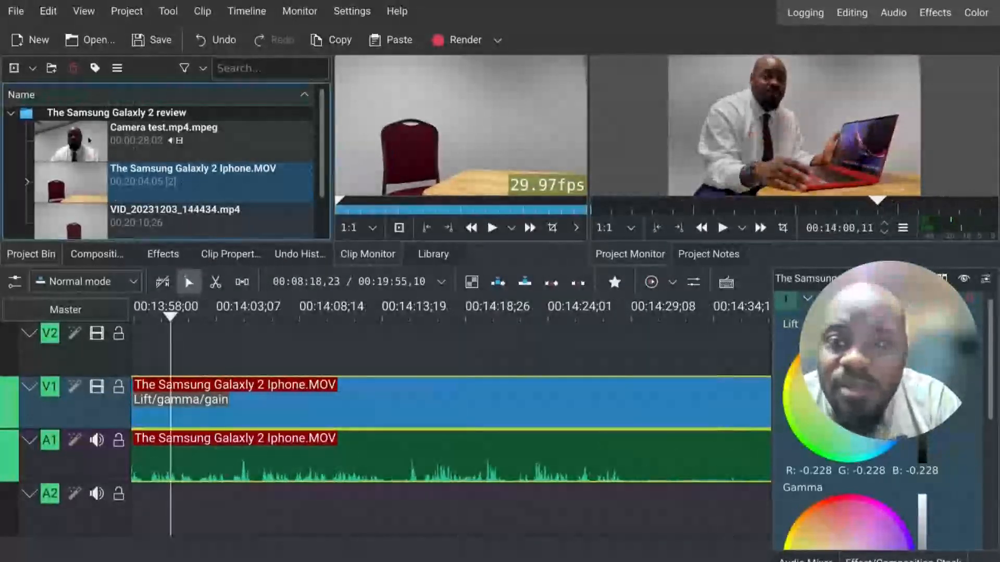
Step: Open the Camera test.mp4.mpeg clip from the project bin in the clip monitor and play it
left_click(172, 136)
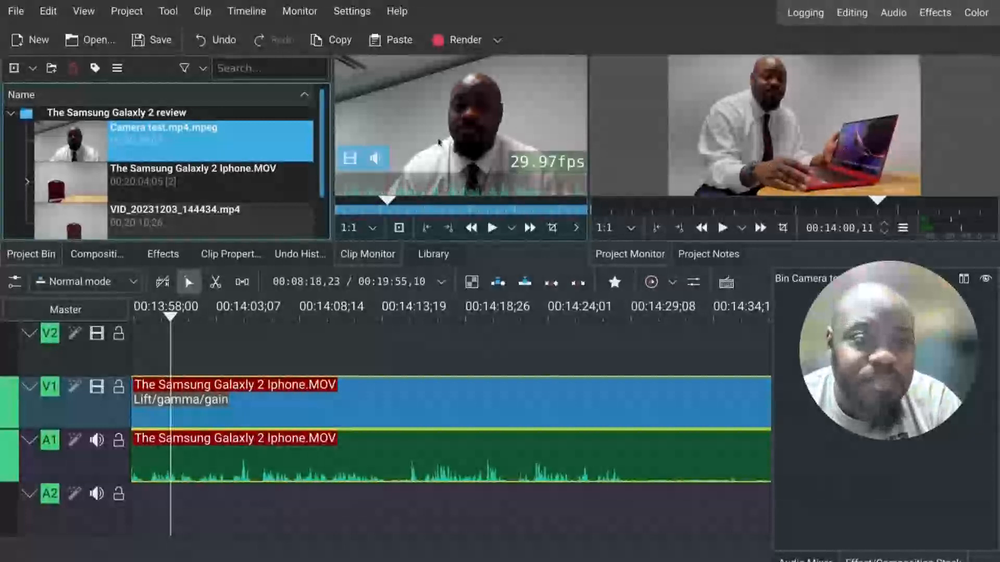
left_click(492, 227)
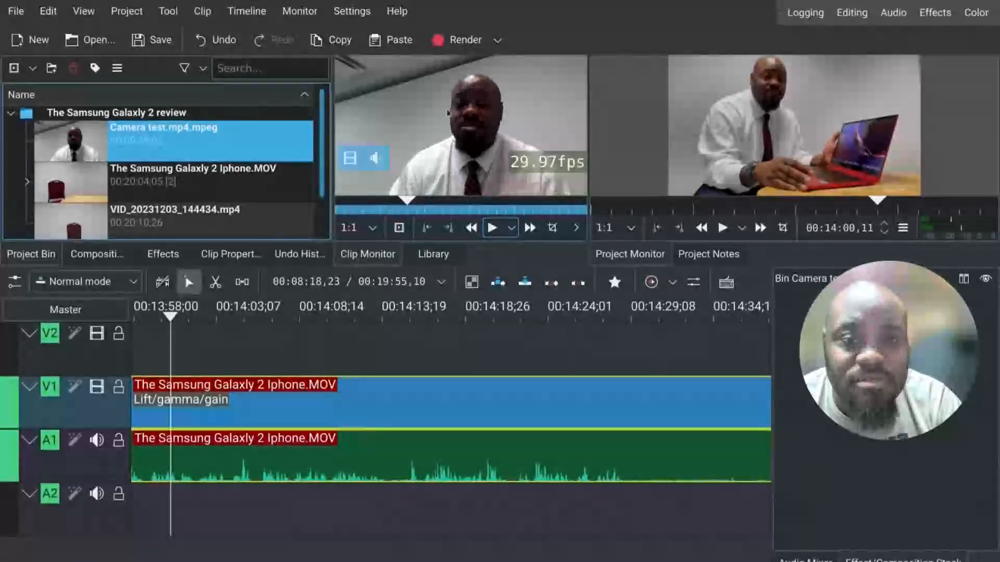
left_click(492, 228)
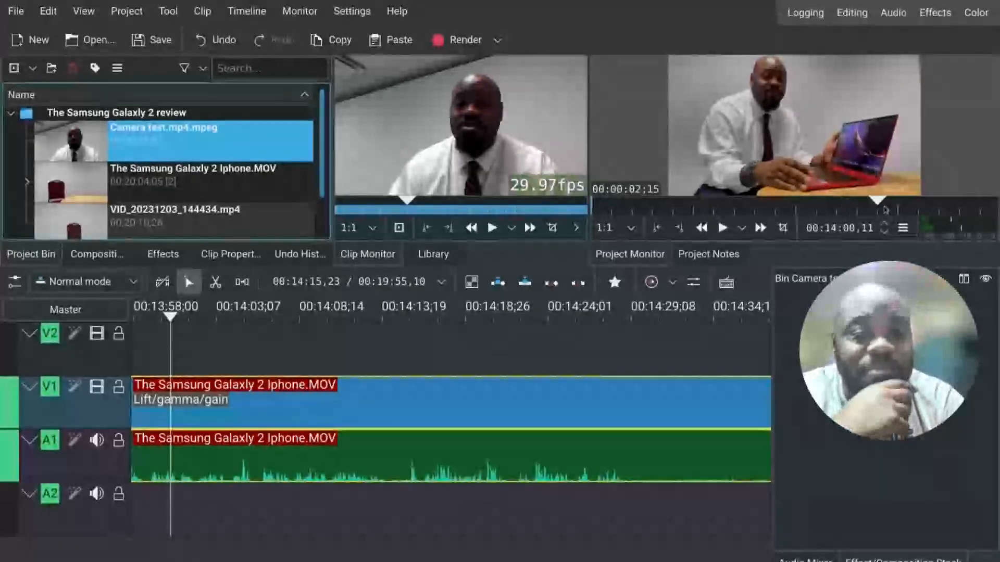
Step: Scrub to about 00:14:55 and split the timeline clip there with the Razor tool
left_click_drag(881, 206, 792, 212)
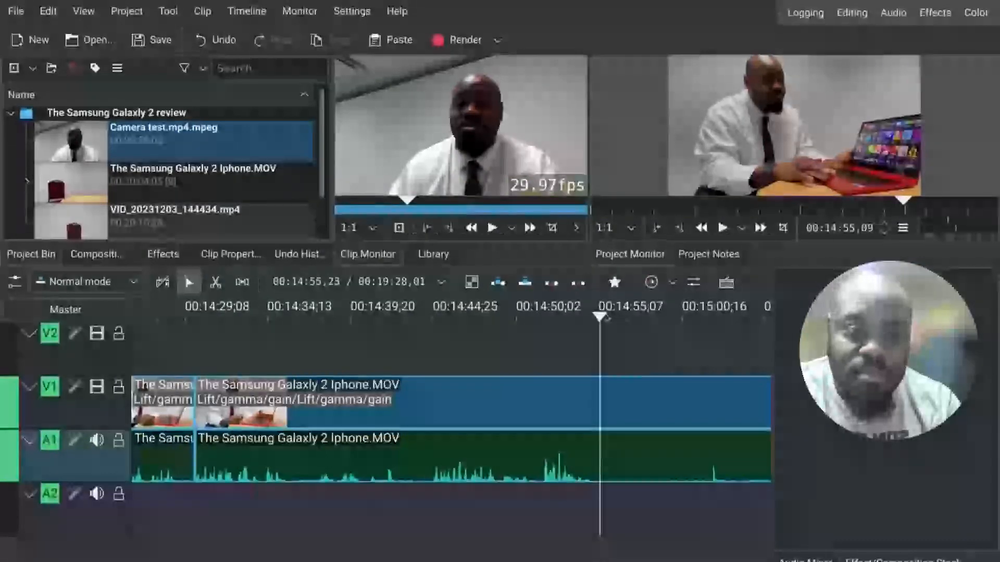
mouse_move(600, 316)
left_mouse_down()
mouse_move(589, 317)
mouse_move(600, 319)
left_mouse_up()
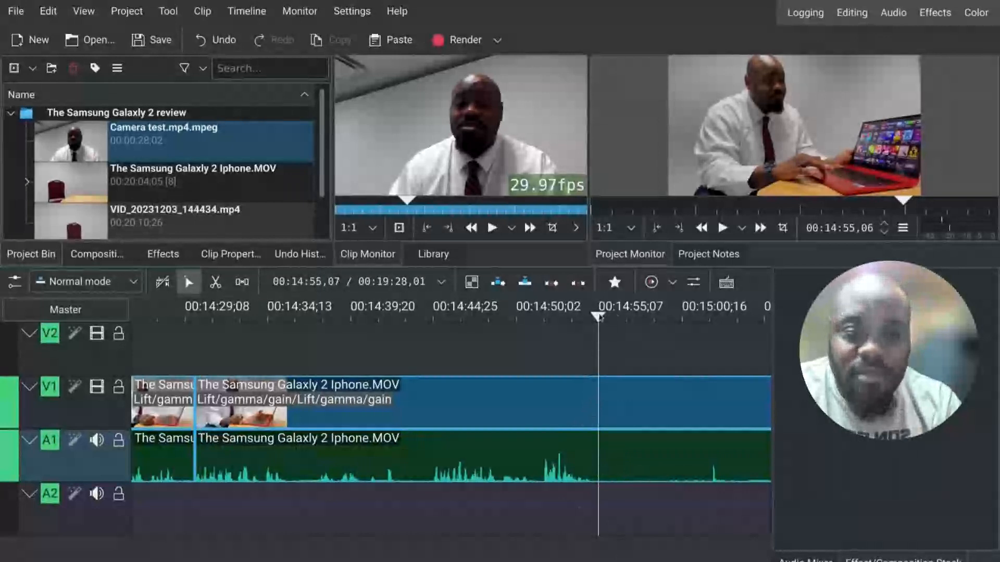
left_click_drag(598, 317, 533, 329)
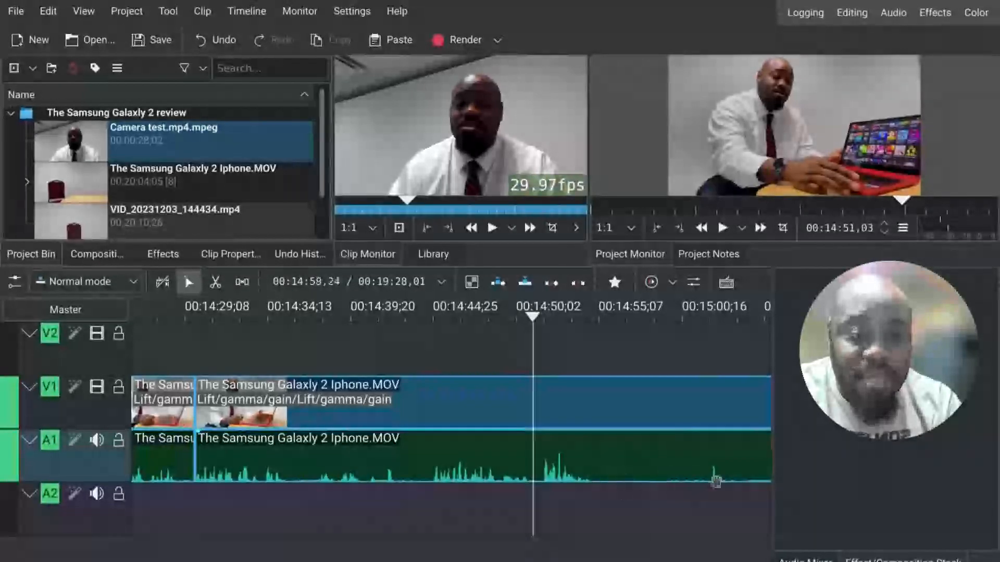
key("space")
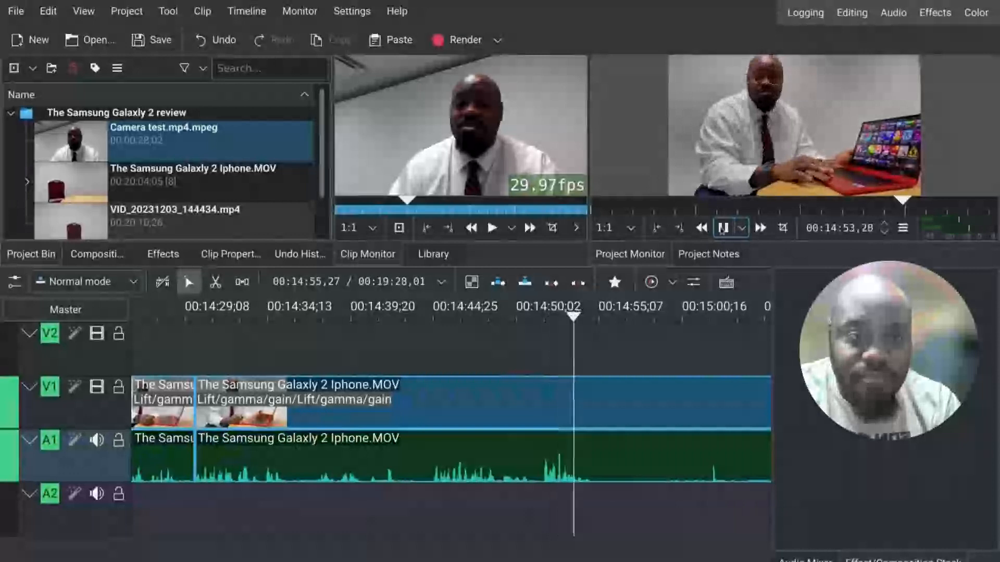
left_click(723, 228)
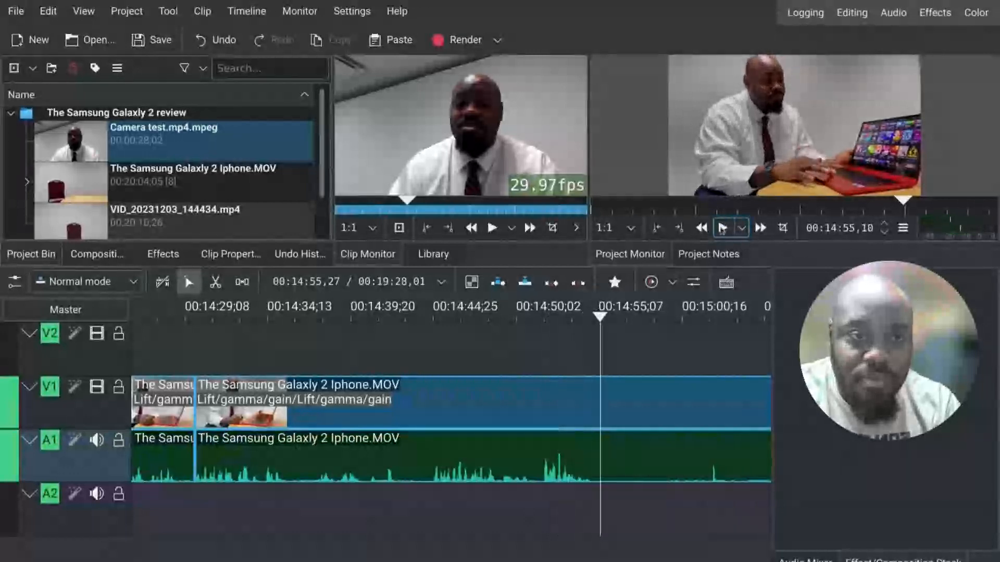
left_click(212, 283)
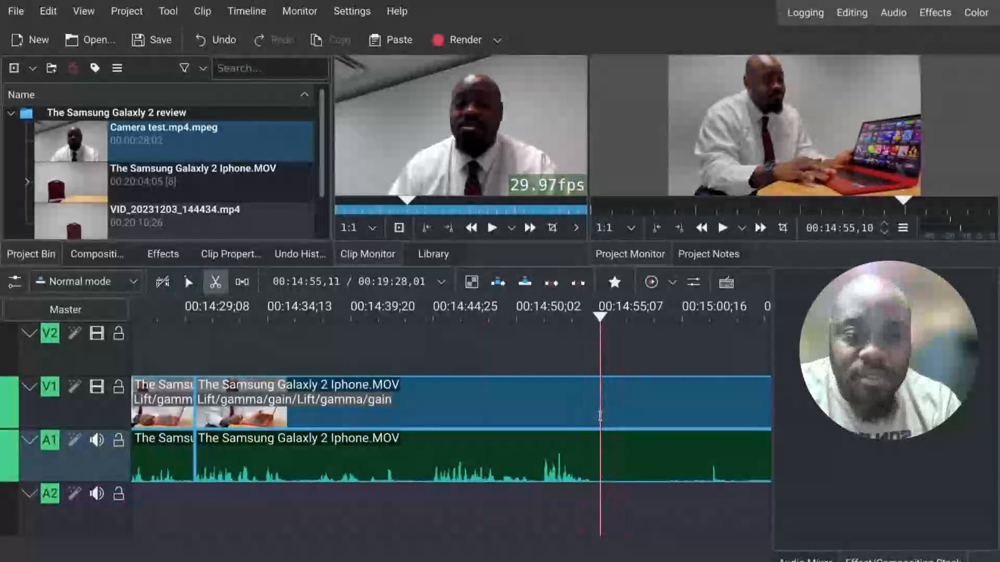
left_click(600, 415)
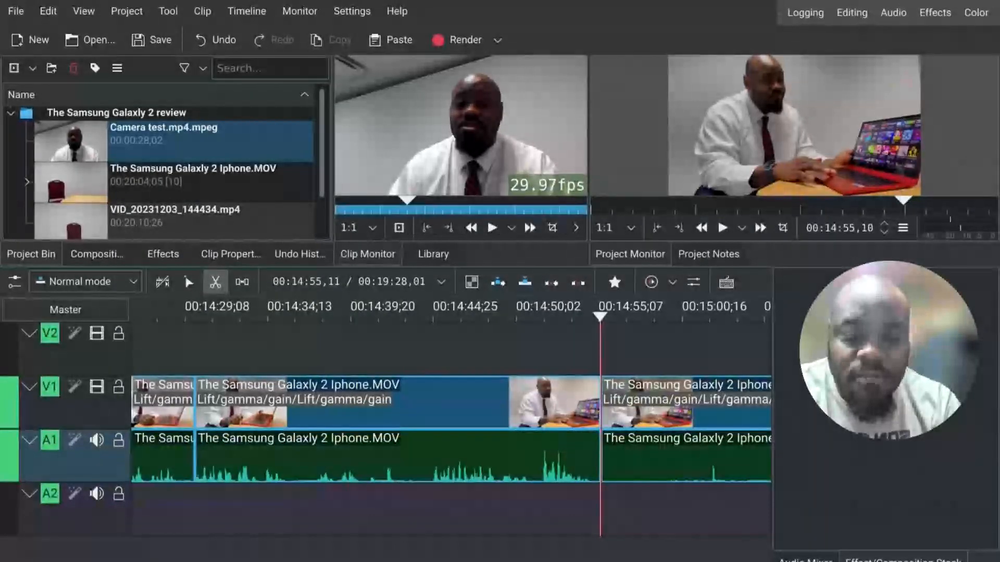
Step: Play on to about 00:15:06 and split the clip again at that point
key("space")
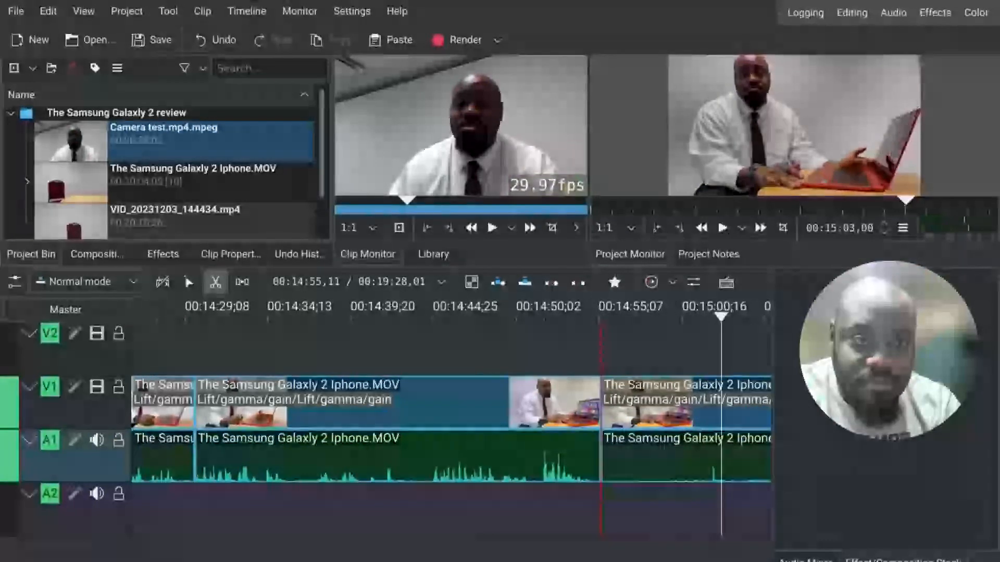
key("space")
key("space")
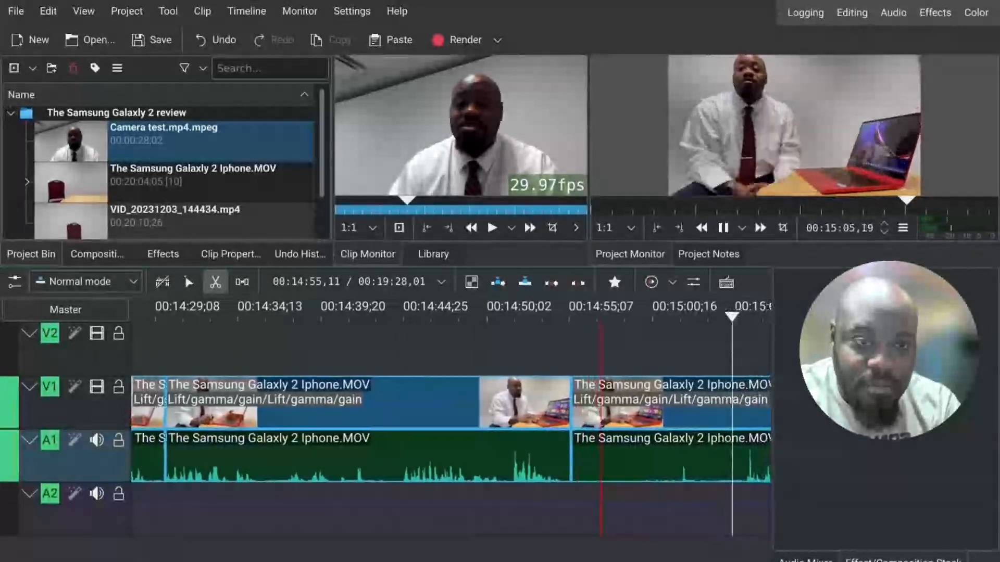
key("space")
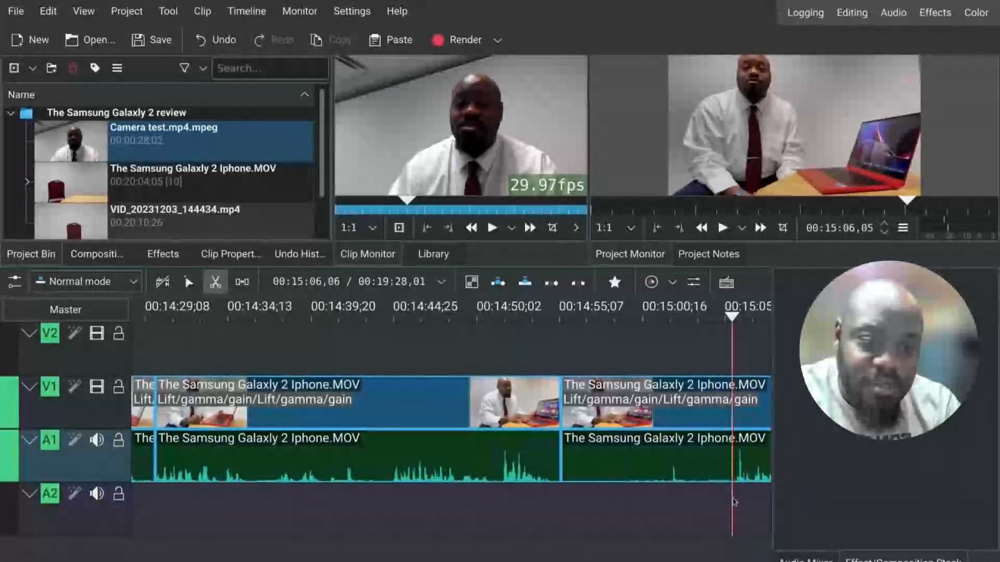
left_click(733, 474)
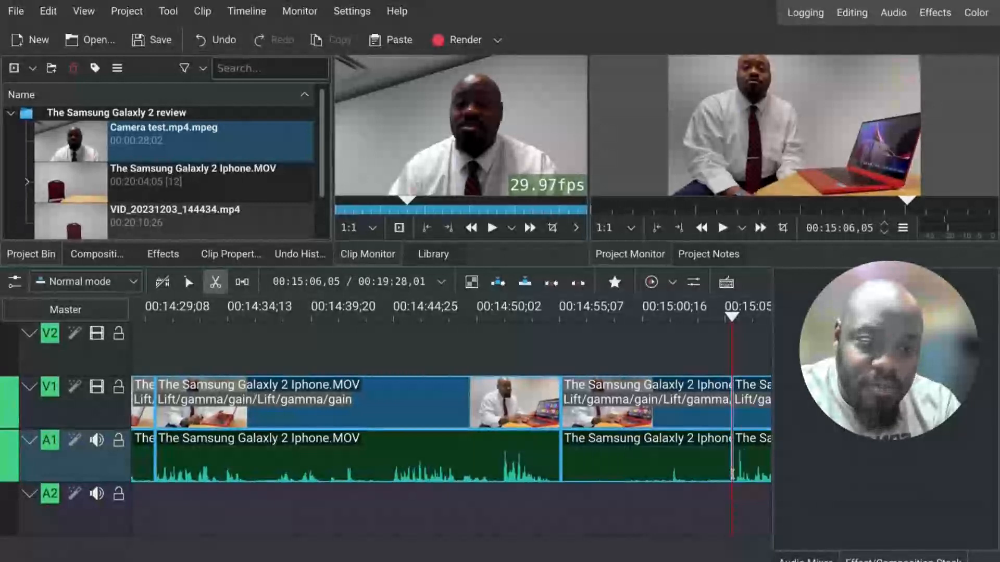
Step: Delete the segment between the two cuts and remove the resulting gap
left_click(189, 285)
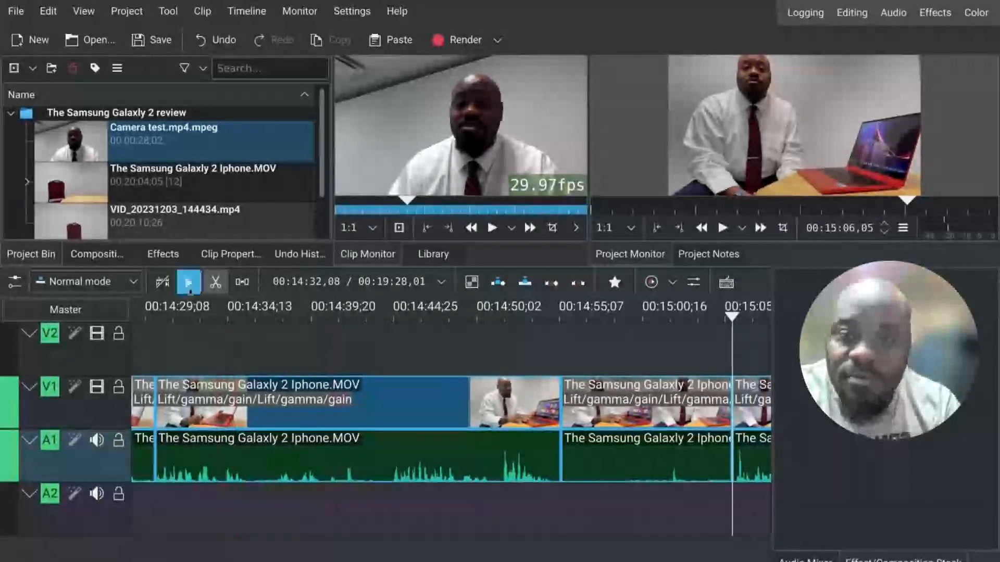
left_click(643, 449)
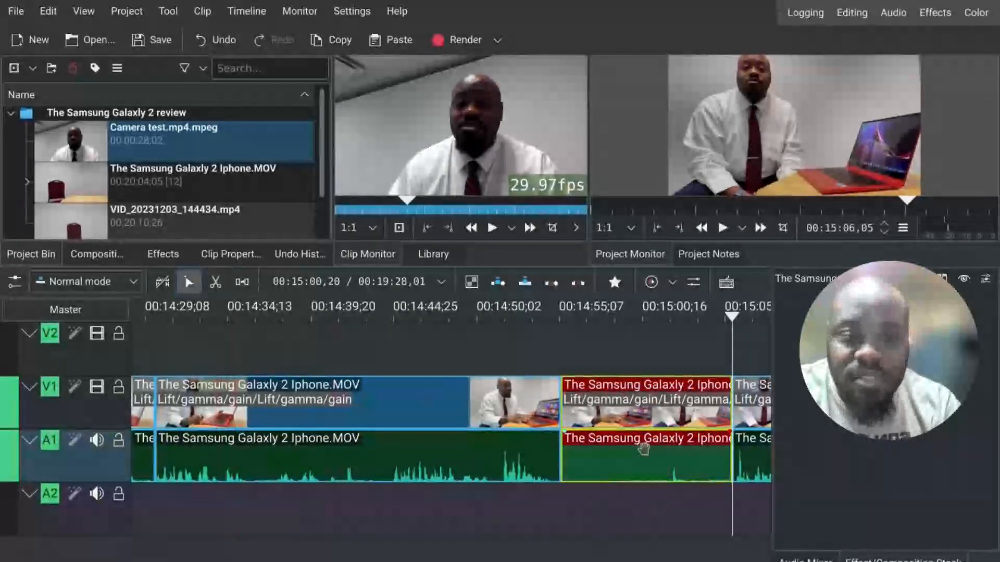
left_click(71, 69)
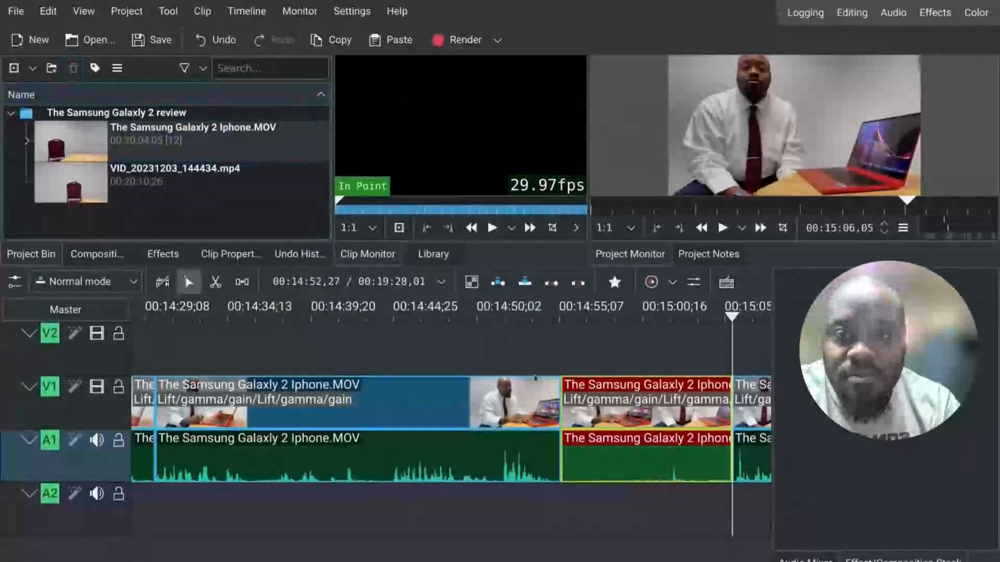
left_click(641, 439)
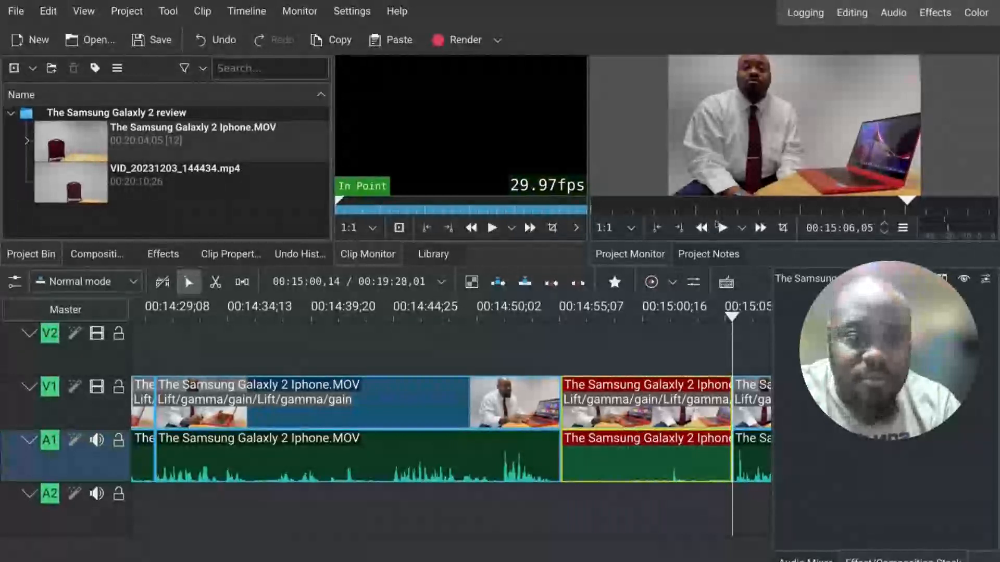
key("Delete")
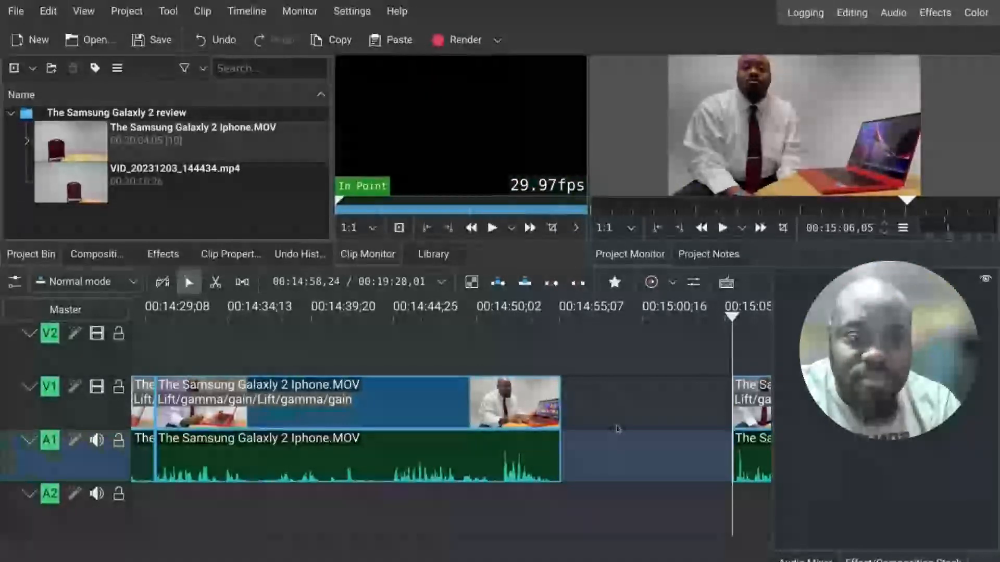
left_click(618, 428)
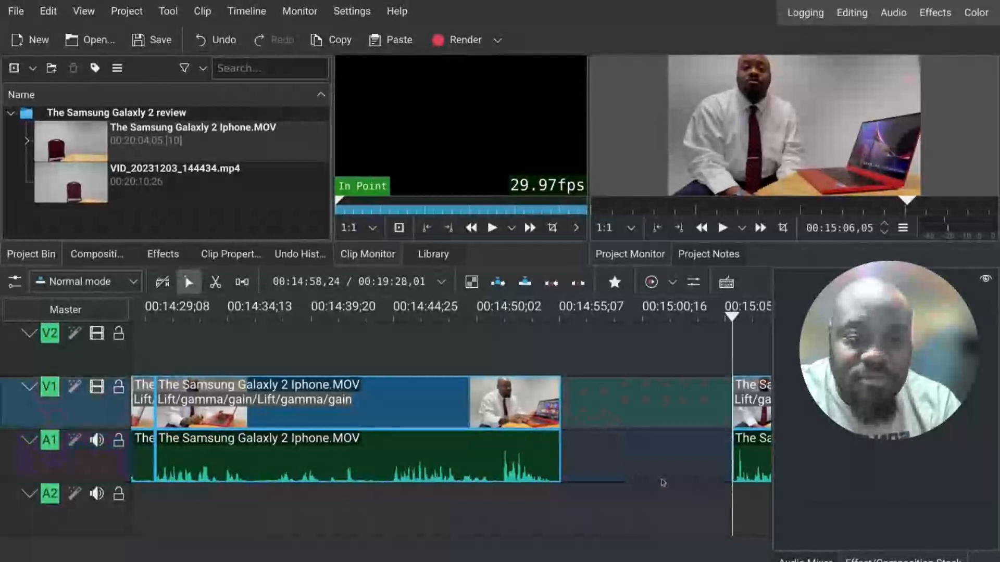
key("Delete")
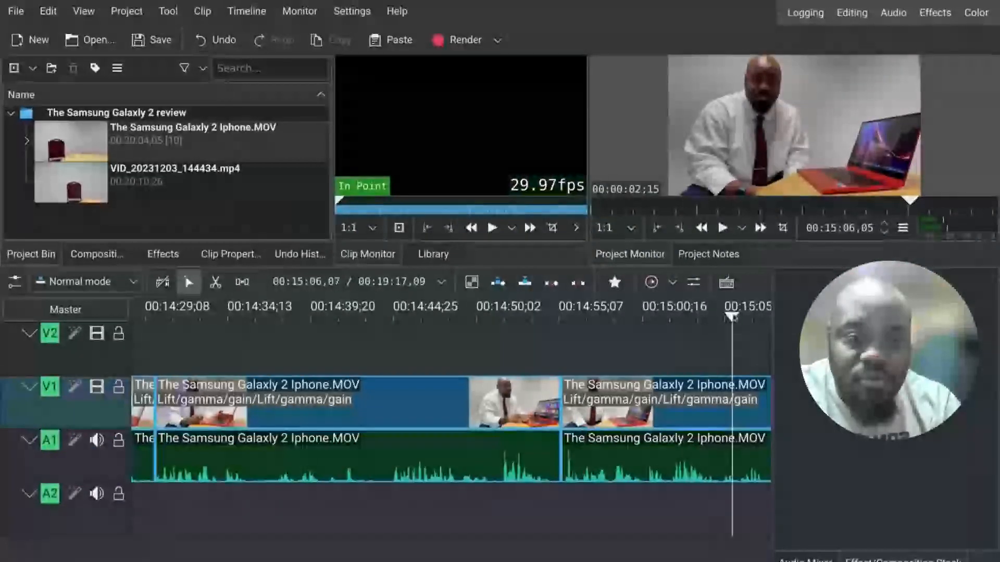
Step: Play back across the joined cut around 00:14:54 to review it
left_click_drag(733, 332, 551, 378)
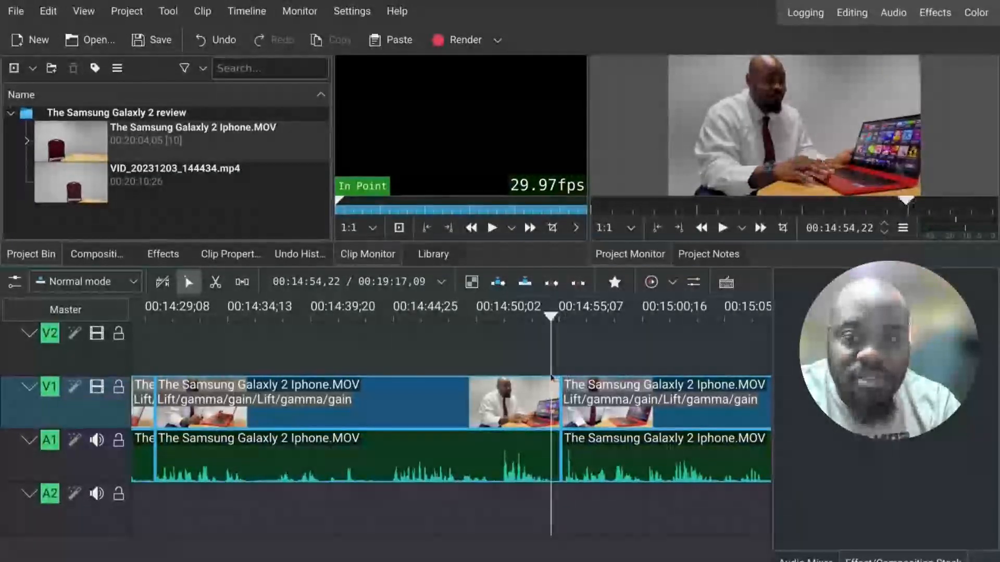
key("space")
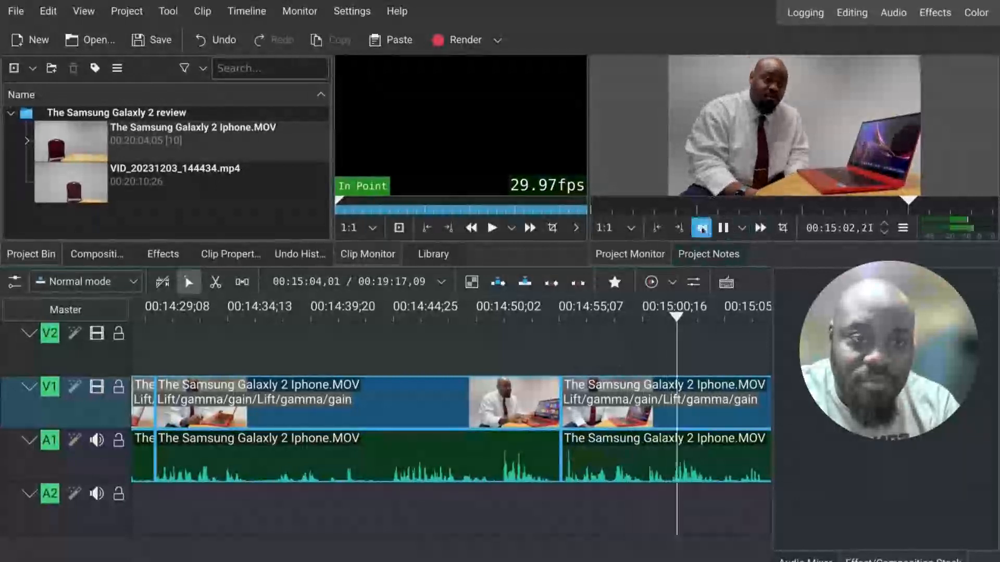
left_click(722, 229)
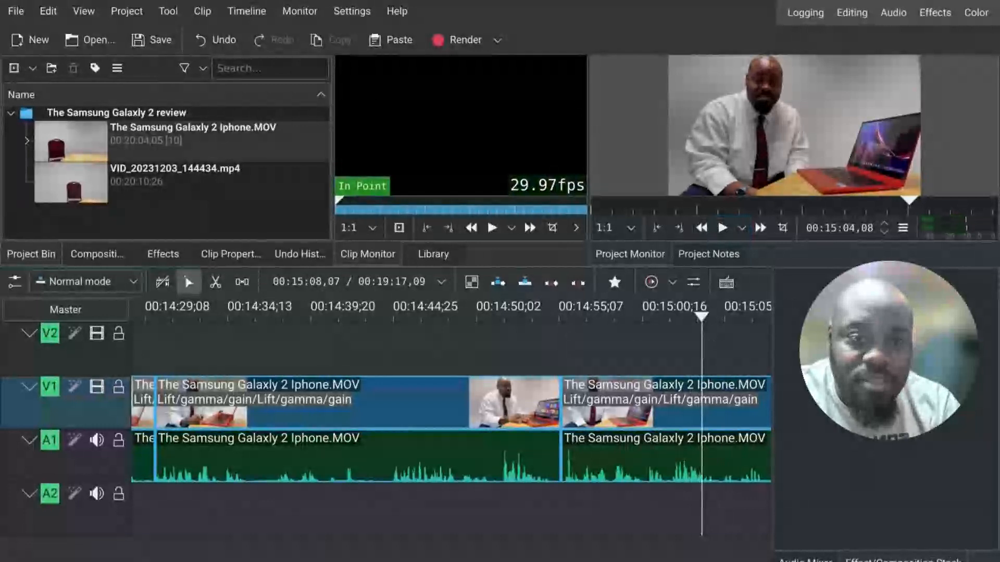
Step: Scrub through the project monitor timeline and scroll the project bin to find the next section to trim
left_click_drag(910, 201, 794, 211)
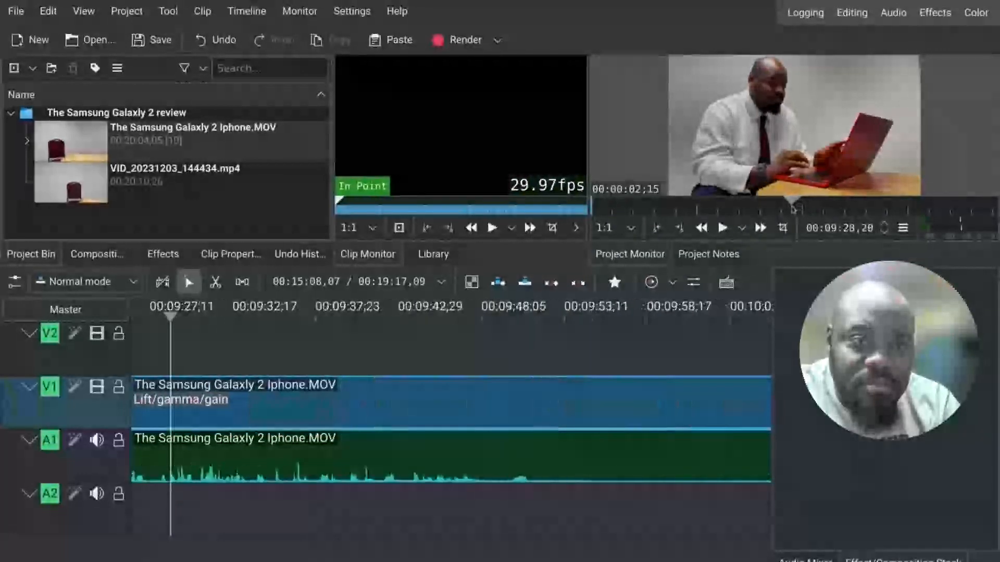
key("space")
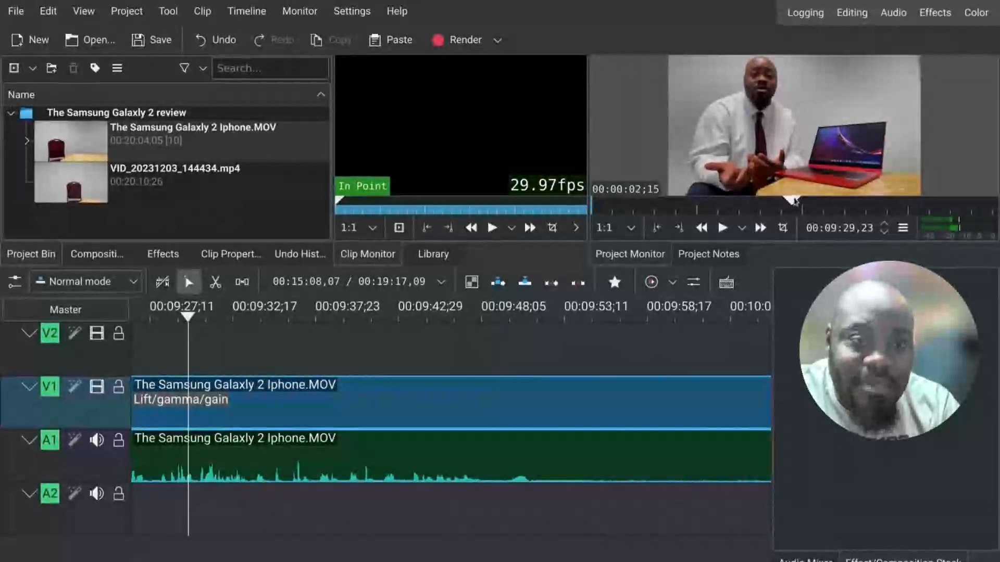
left_click(795, 202)
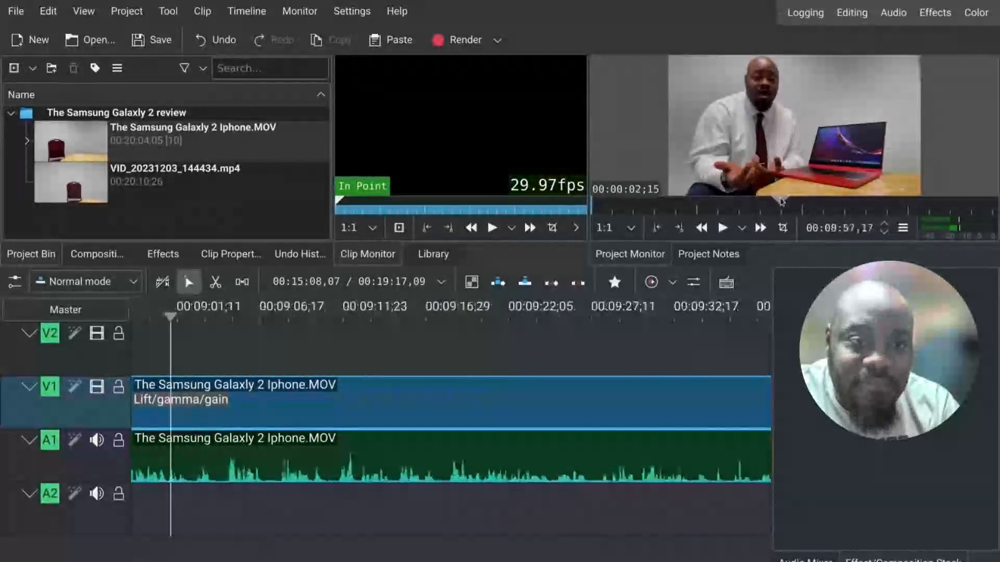
left_click_drag(781, 201, 707, 210)
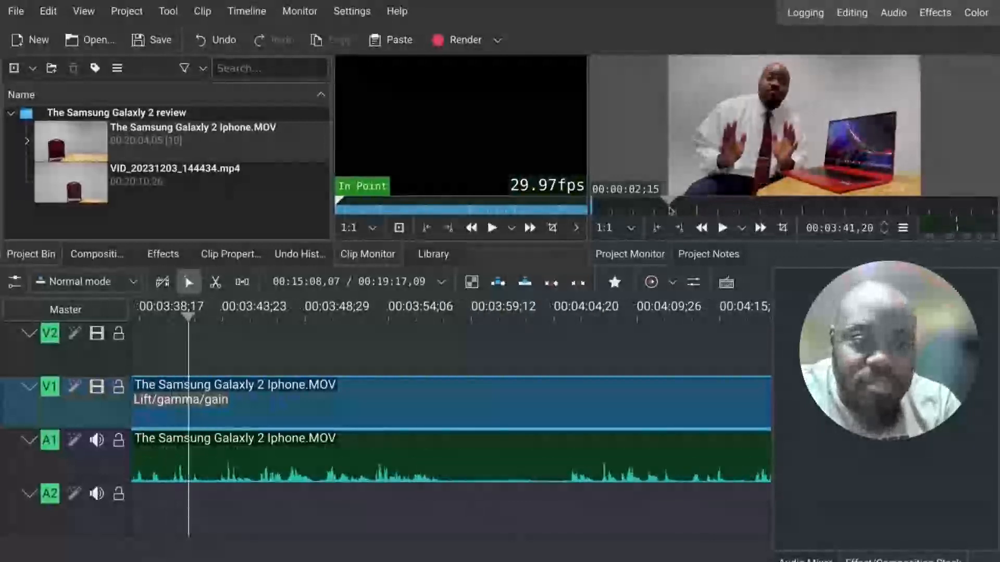
left_click_drag(669, 200, 649, 204)
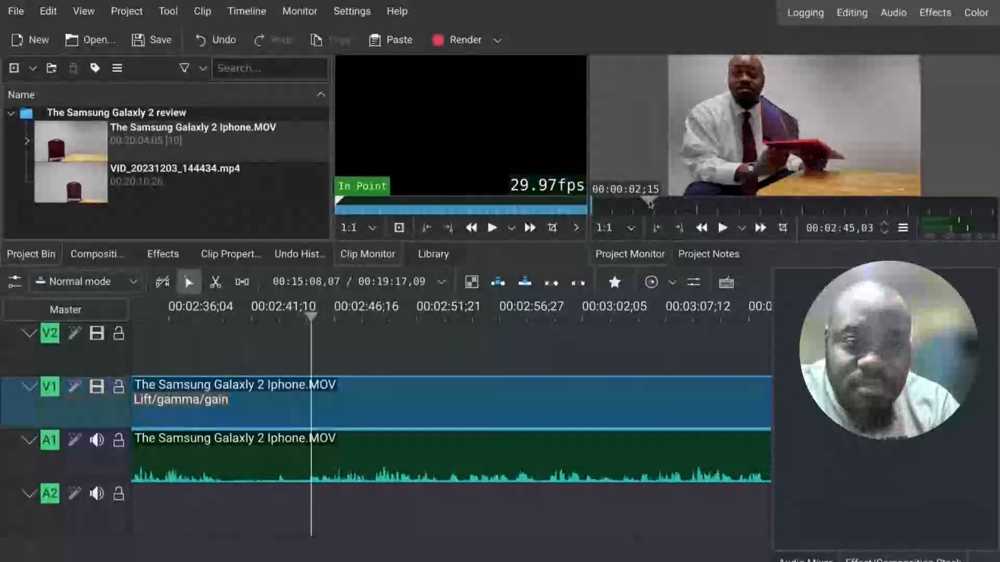
mouse_move(650, 203)
left_mouse_down()
mouse_move(629, 203)
mouse_move(637, 204)
left_mouse_up()
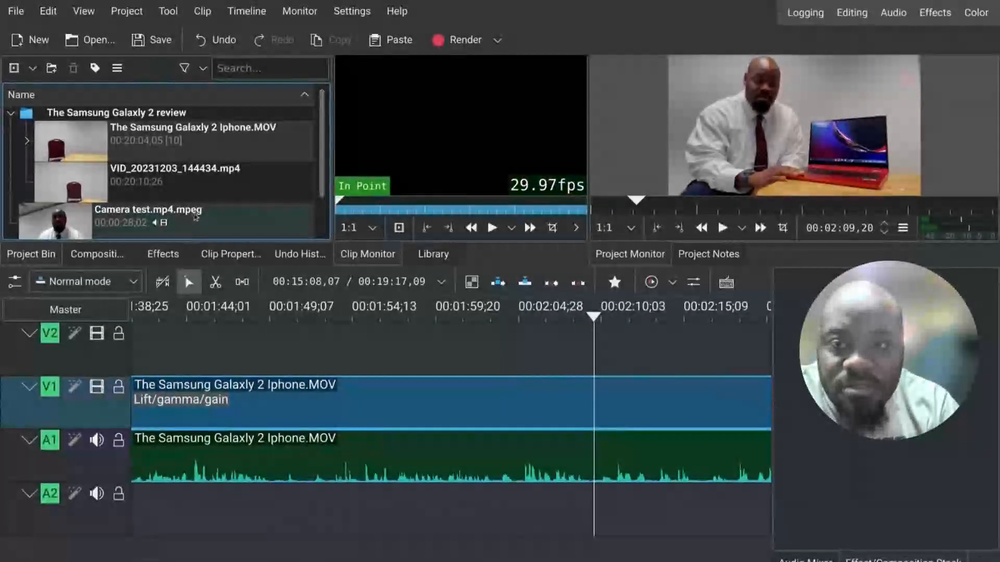
scroll(196, 217, "down", 1)
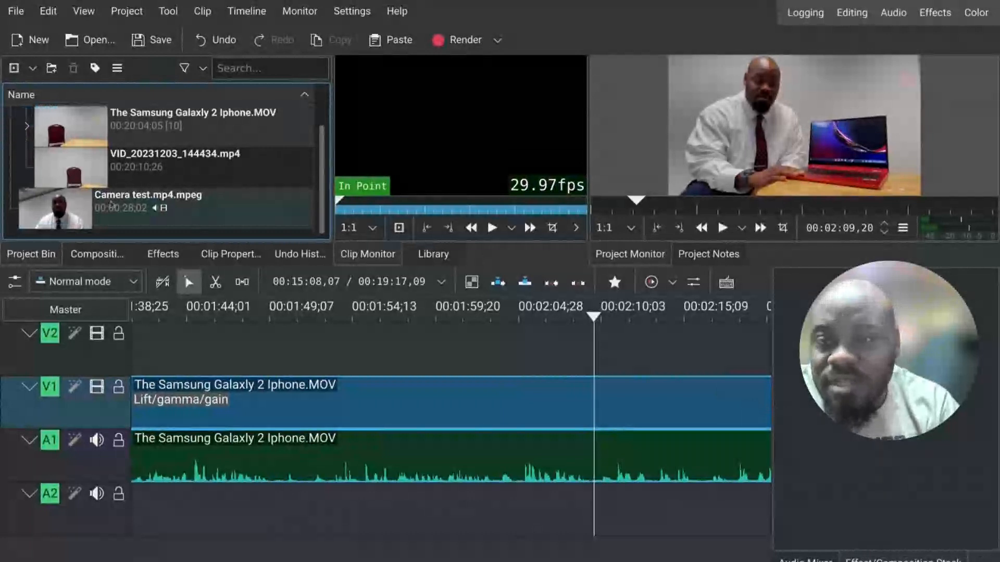
scroll(100, 206, "up", 1)
scroll(101, 204, "down", 1)
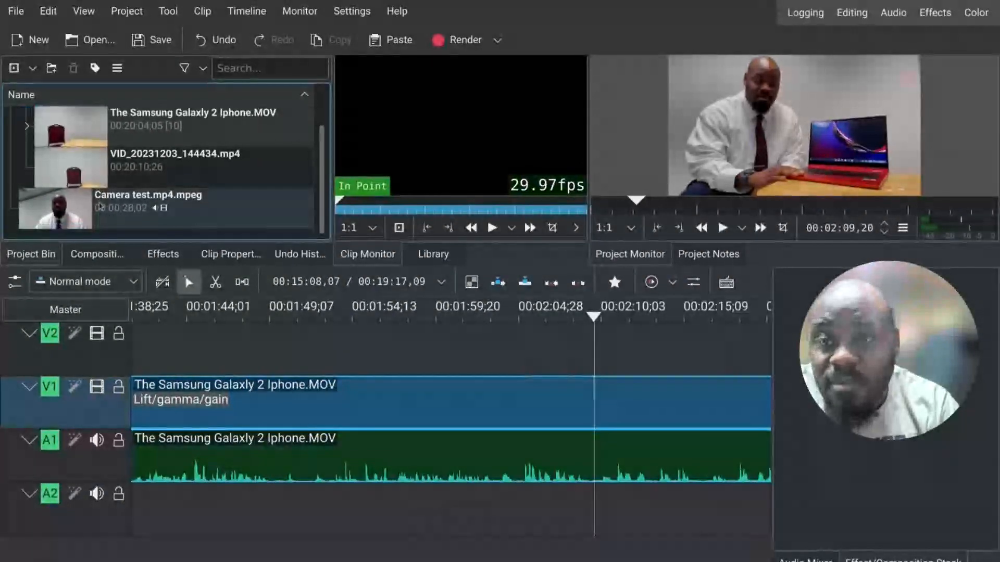
scroll(100, 205, "up", 1)
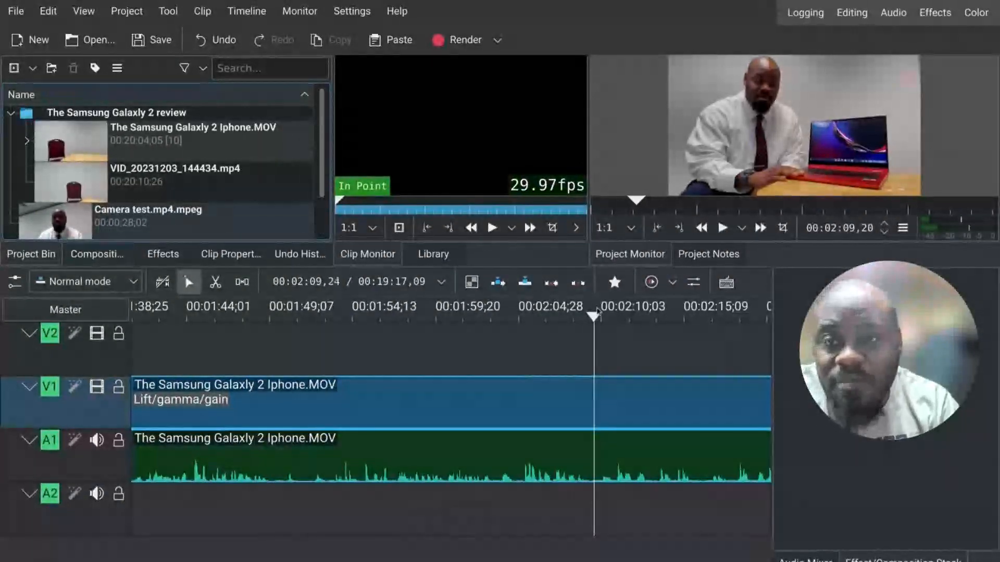
Step: Play to about 00:06:30 and split the clip there with the Razor tool
left_click(723, 228)
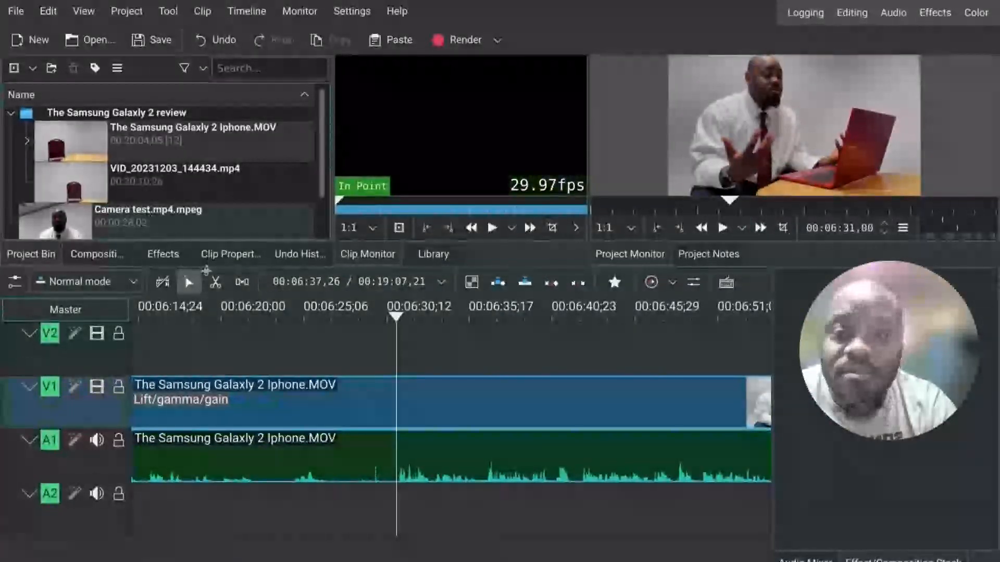
left_click(214, 284)
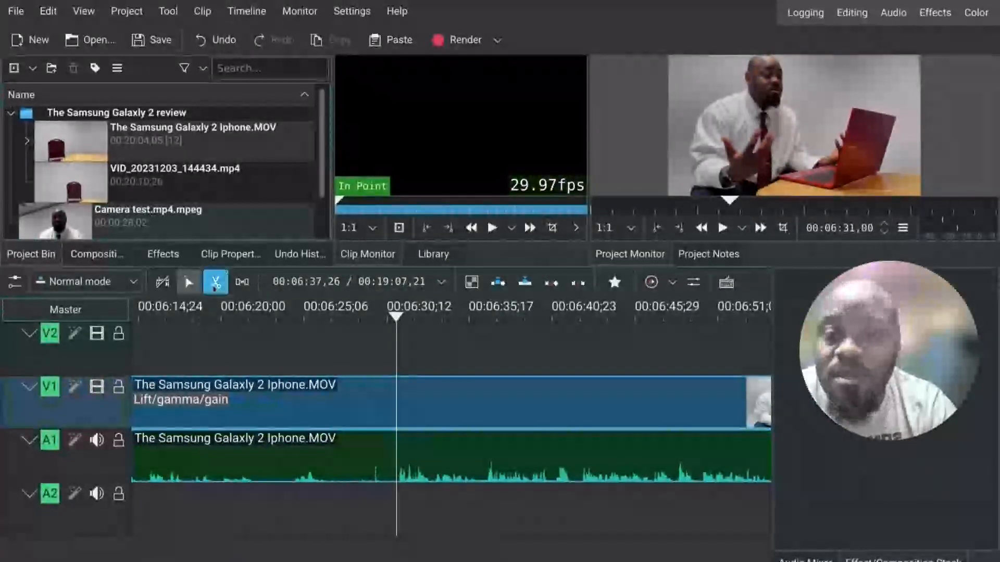
left_click(396, 442)
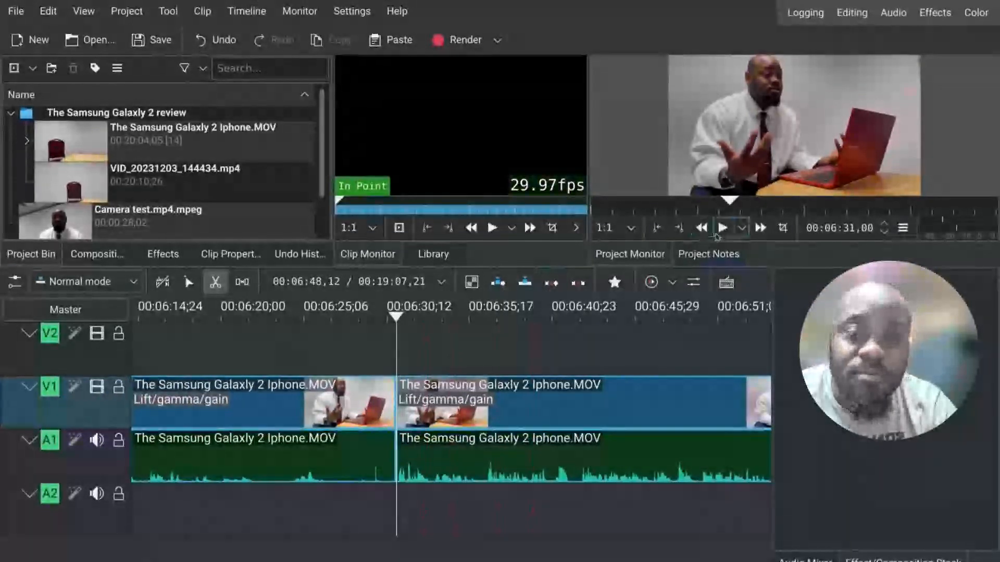
Step: Play past the new cuts, pause, and move the playhead back to about 00:06:56
left_click(722, 228)
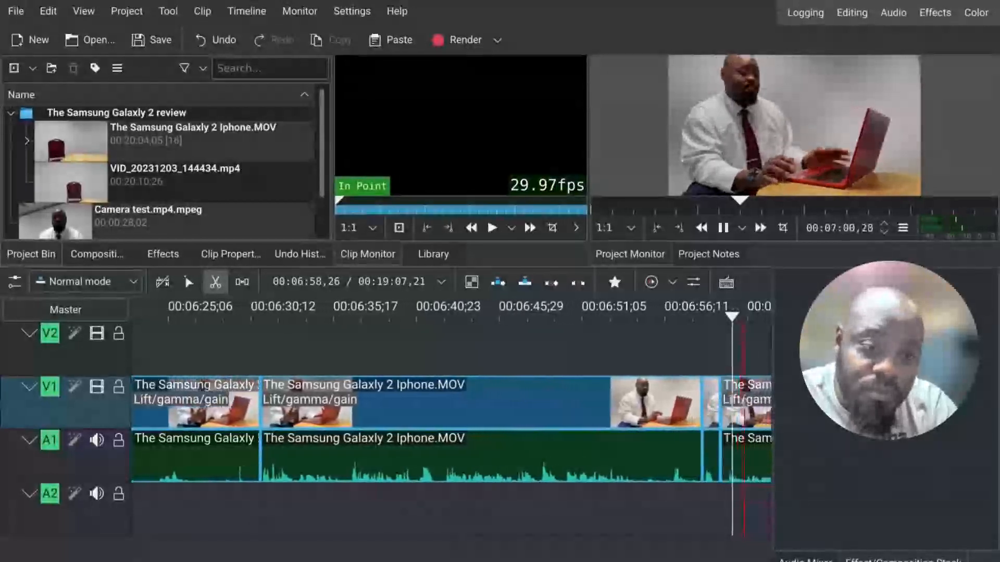
left_click(724, 229)
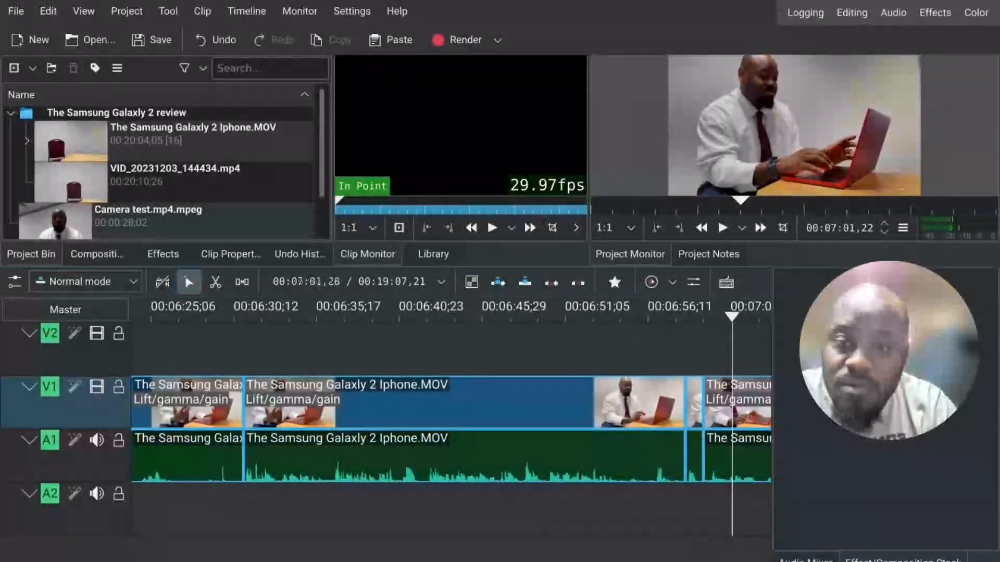
left_click_drag(734, 316, 685, 318)
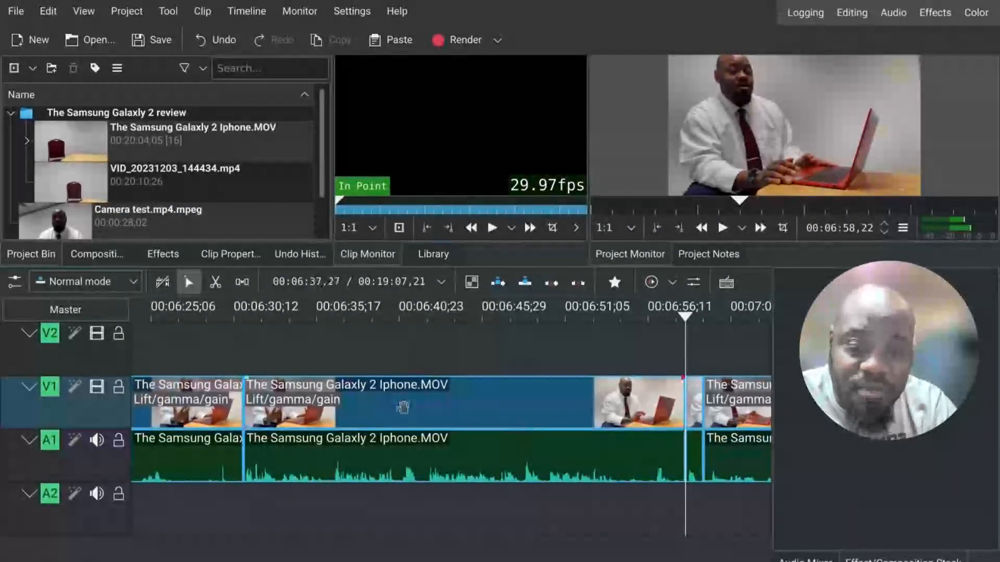
Step: Place the Camera test.mp4.mpeg clip on track V2 starting at about 00:06:30, above the Samsung clip section
left_click(434, 415)
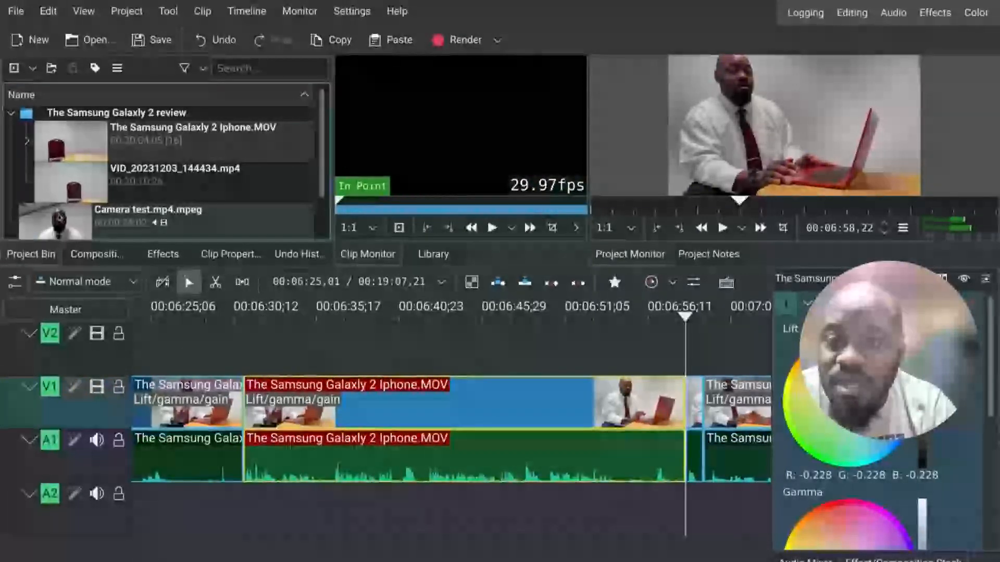
left_click(60, 219)
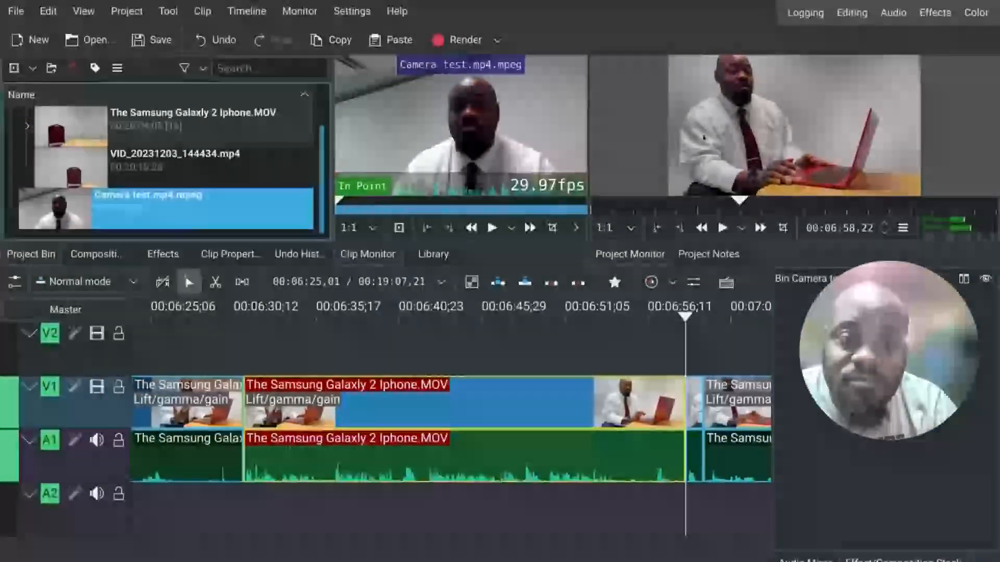
left_click_drag(685, 301, 245, 315)
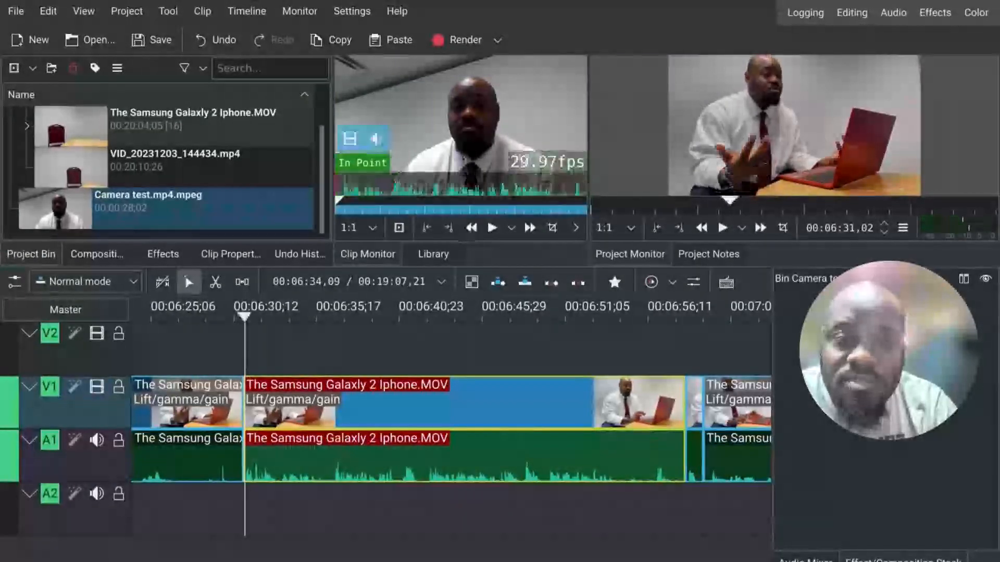
left_click(492, 228)
left_click(492, 228)
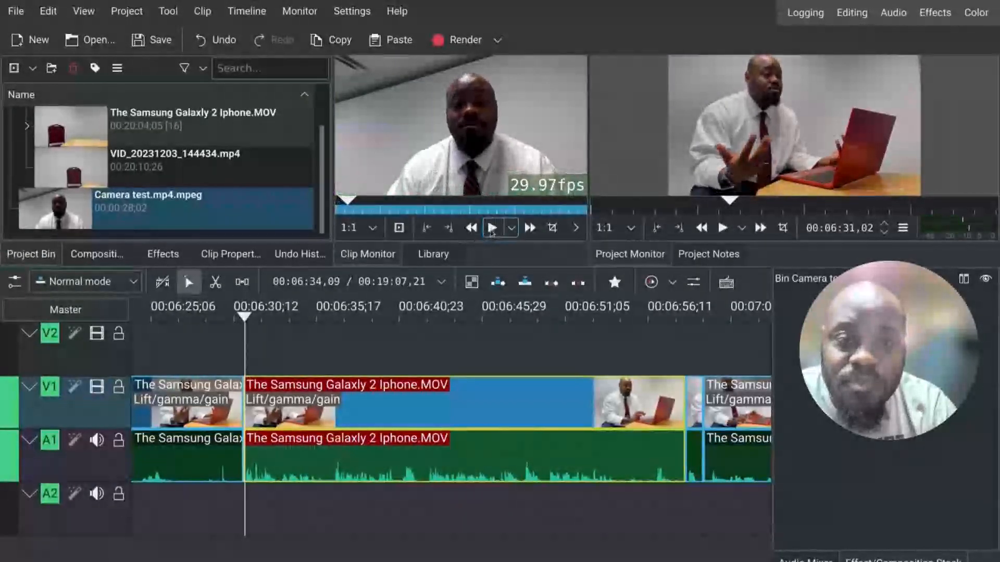
mouse_move(350, 161)
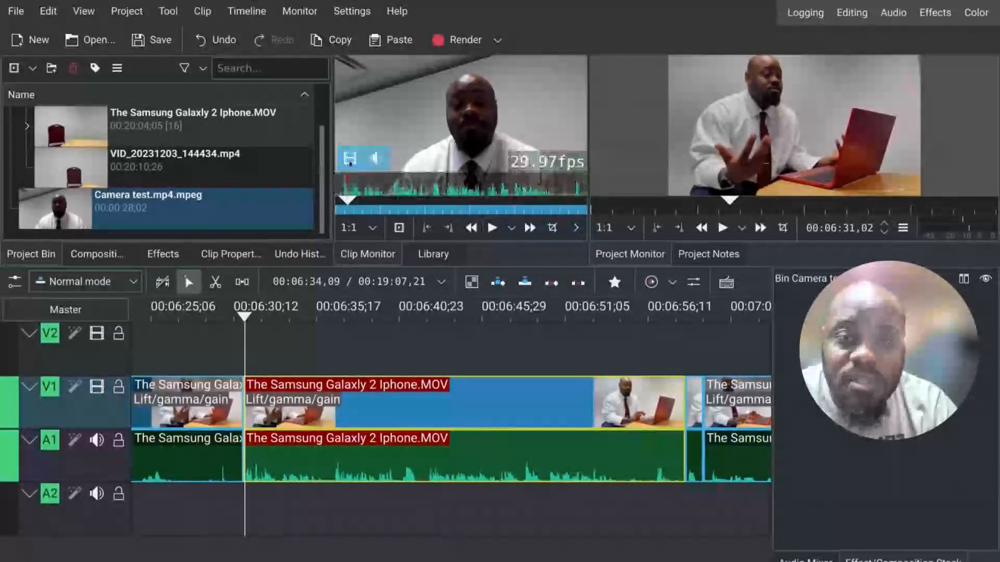
left_click_drag(350, 161, 260, 334)
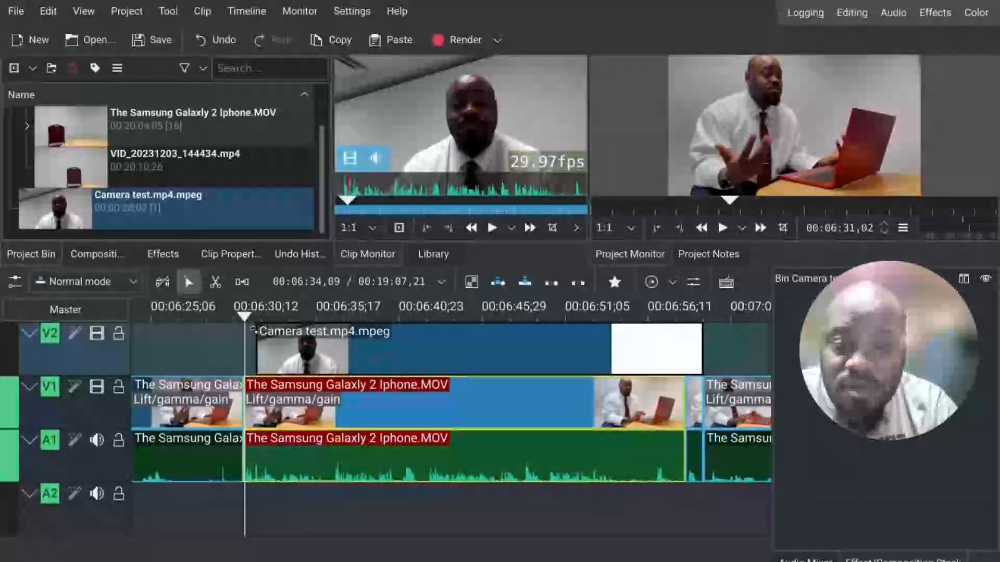
left_click_drag(253, 330, 246, 329)
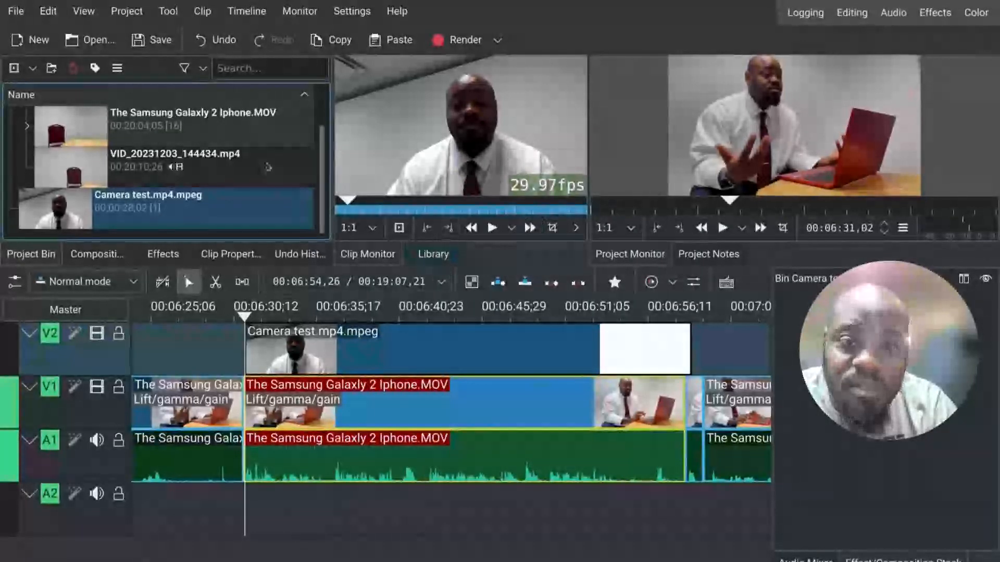
left_click(219, 40)
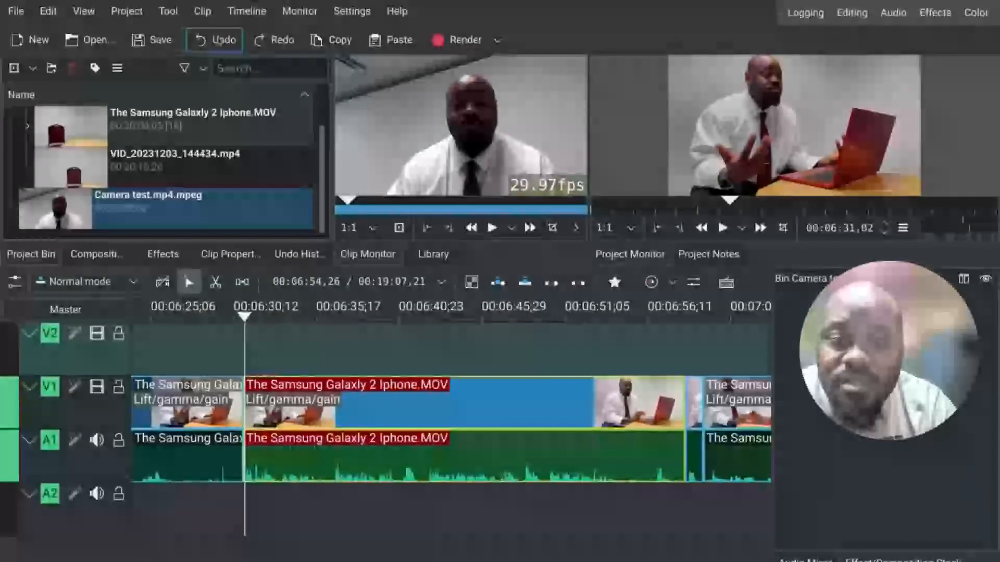
left_click(219, 41)
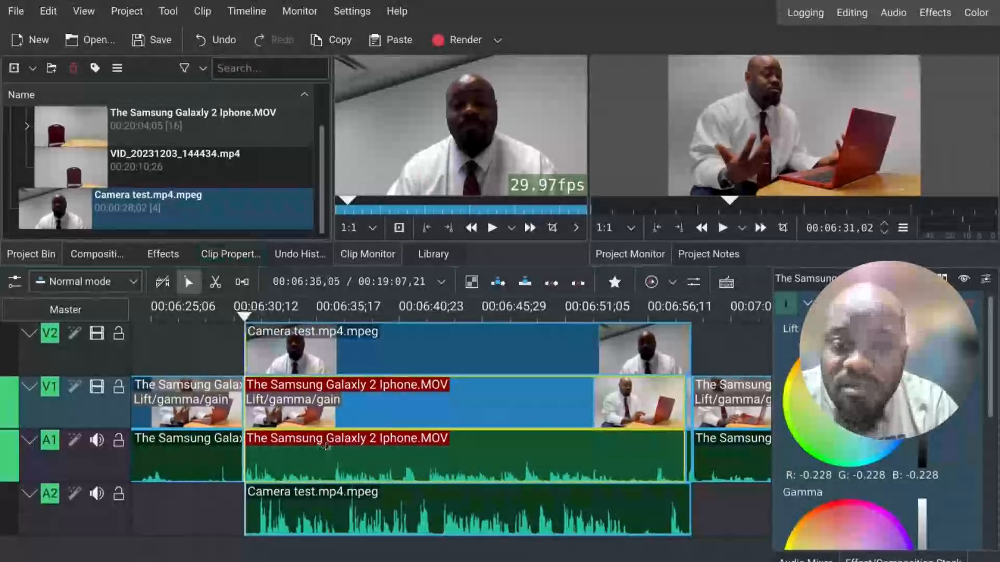
Step: Delete the Samsung Galaxy 2 Iphone.MOV segment on V1 lying beneath the camera clip
key("Delete")
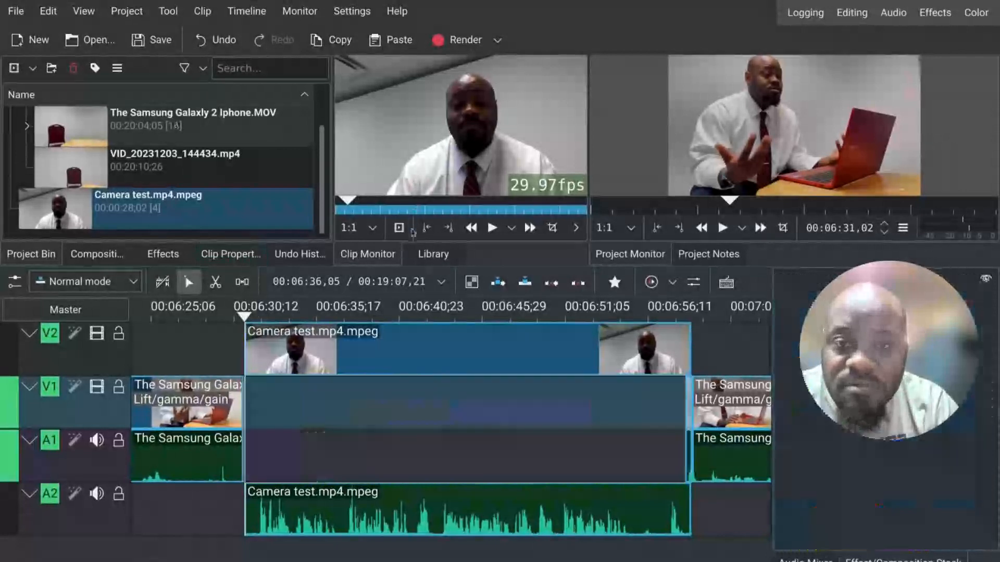
left_click(451, 362)
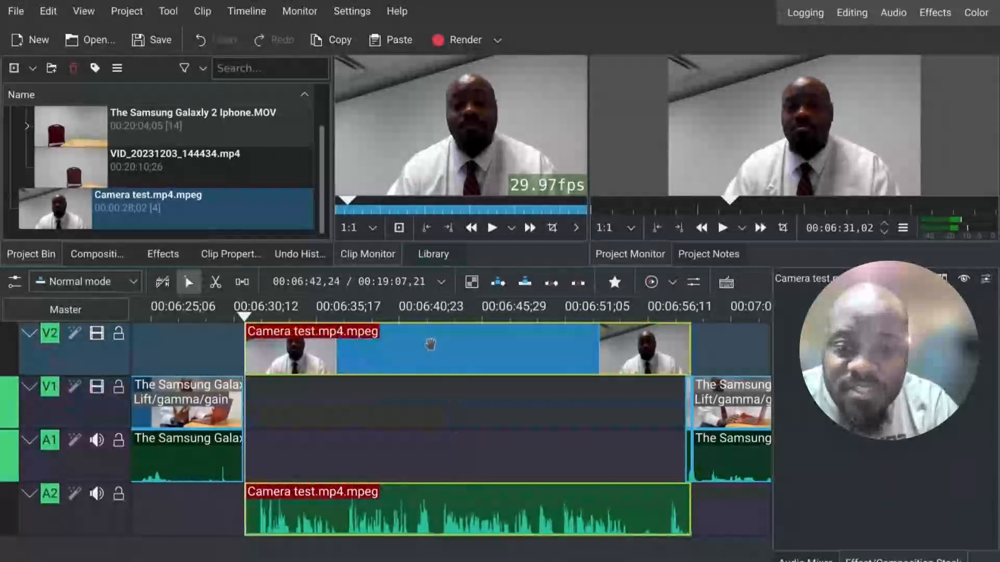
left_click_drag(420, 370, 451, 344)
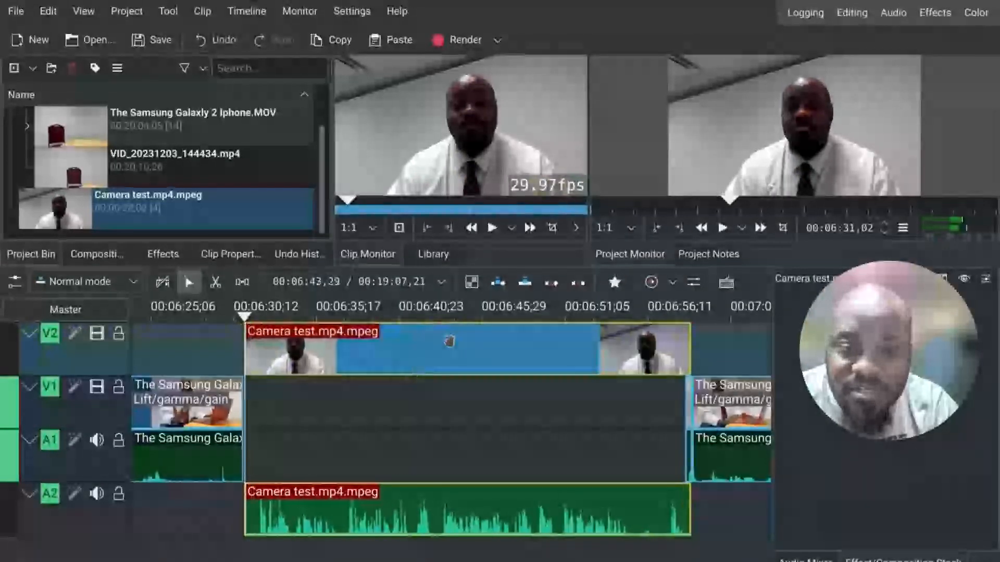
left_click(428, 421)
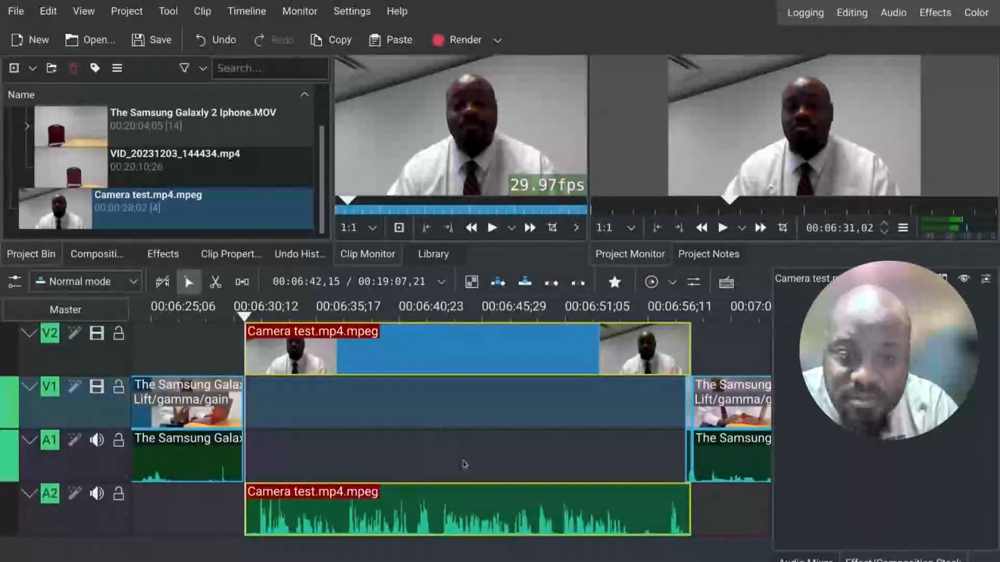
Step: Try to close the resulting gap on V1, then undo those changes
key("shift+BackSpace")
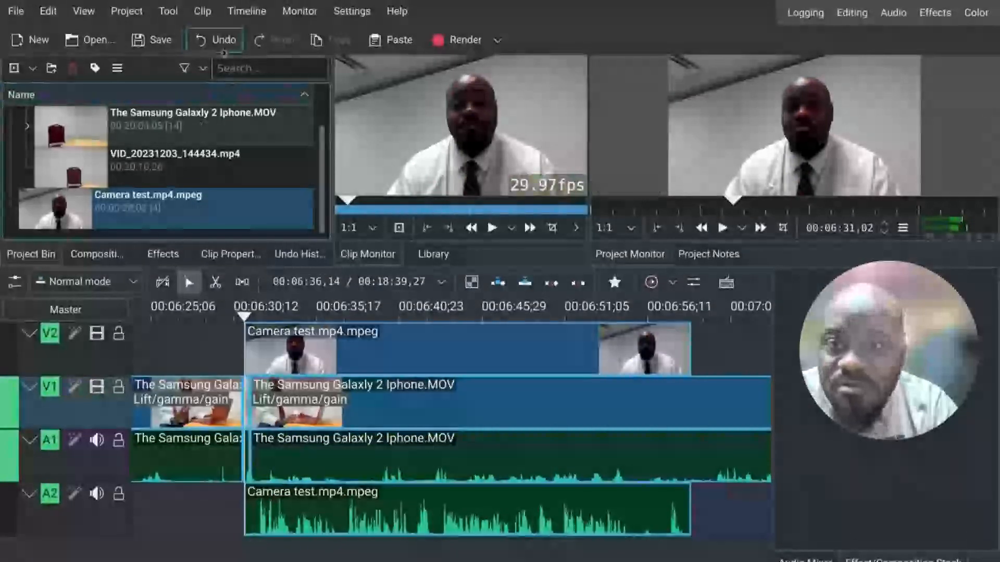
left_click(223, 47)
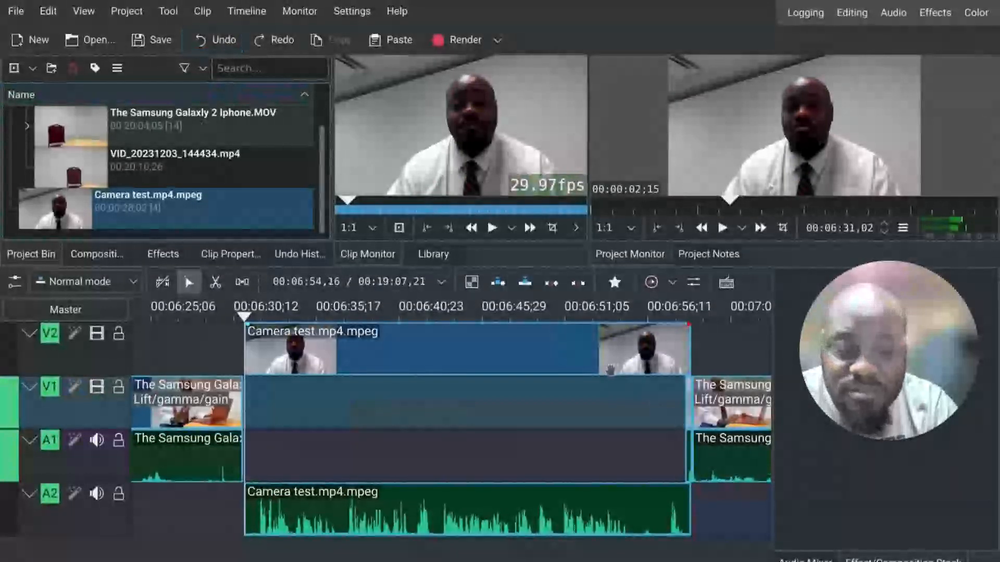
mouse_move(611, 370)
left_mouse_down()
mouse_move(577, 376)
mouse_move(605, 386)
left_mouse_up()
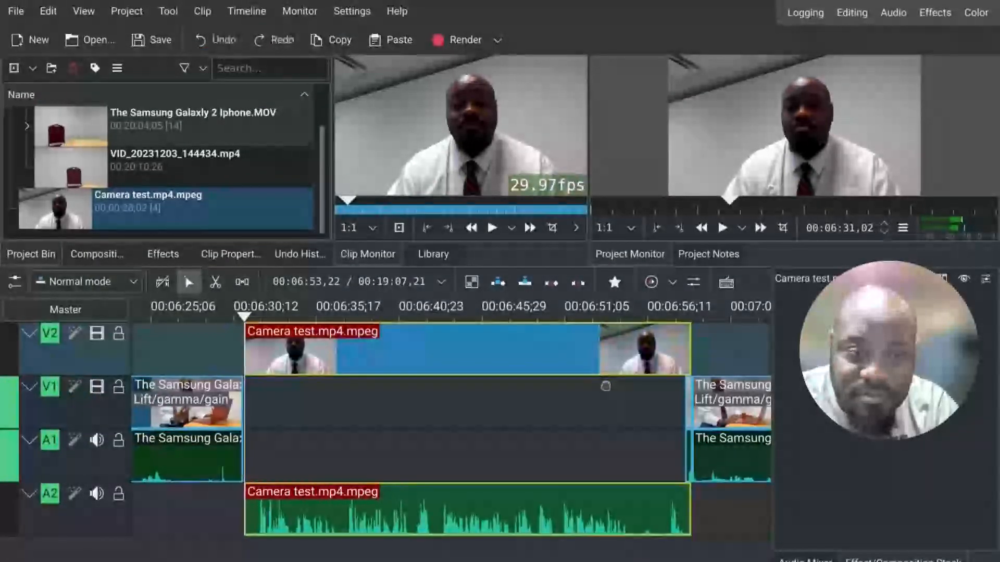
left_click(439, 530)
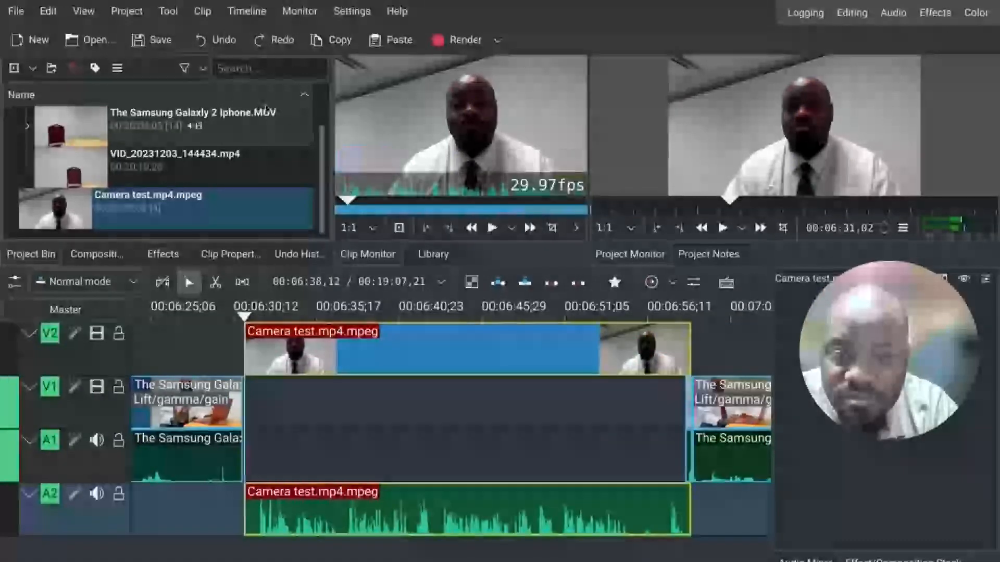
left_click(222, 44)
left_click(223, 43)
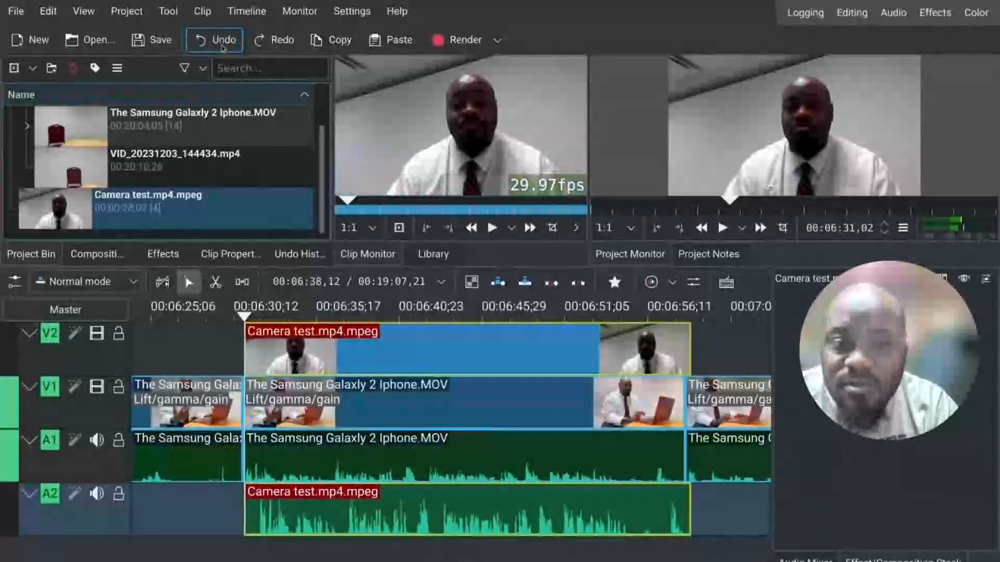
left_click(222, 44)
left_click(222, 48)
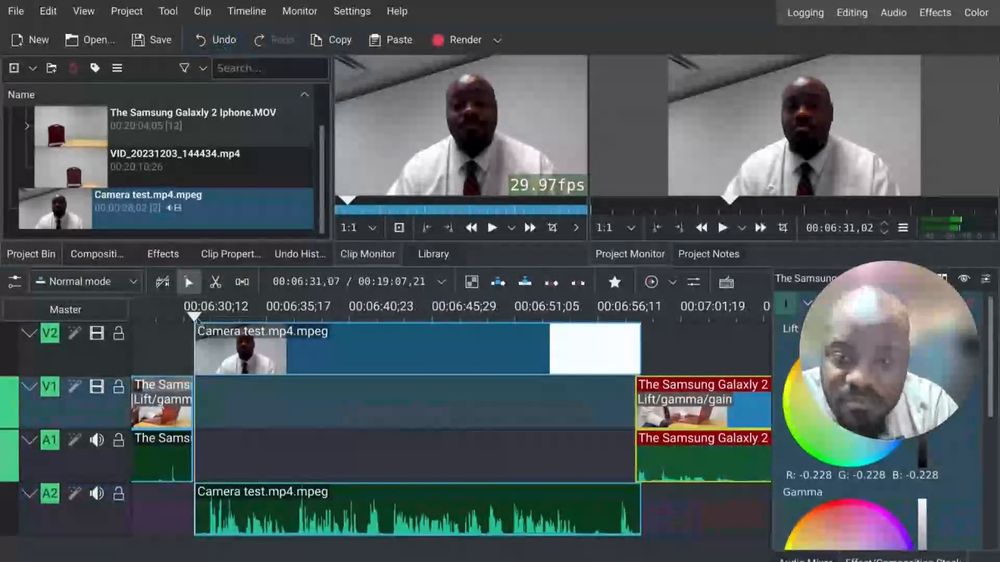
Step: Play back the timeline from about 00:06:27 to review the inserted camera clip
left_click(196, 316)
left_click_drag(196, 316, 177, 323)
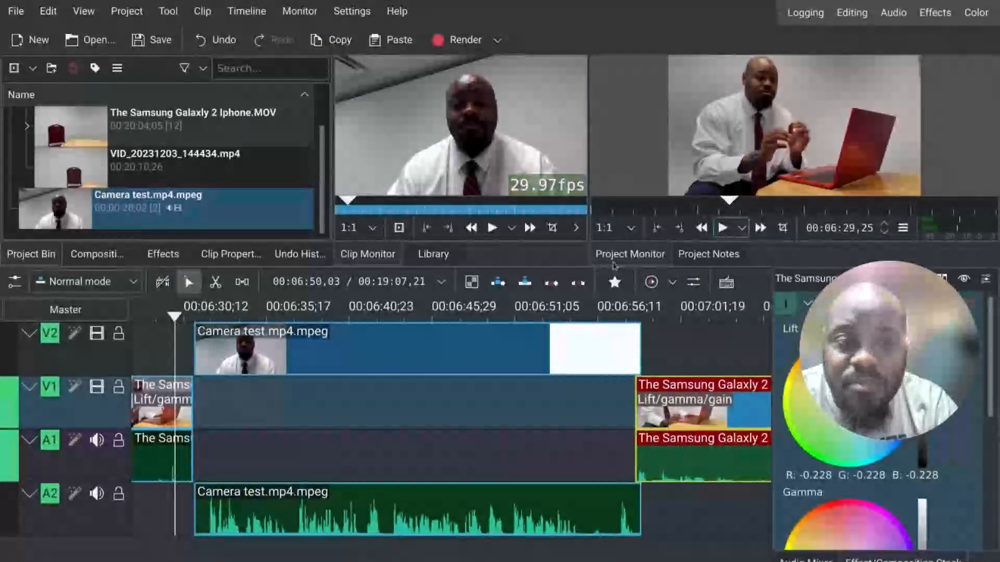
left_click_drag(176, 319, 171, 317)
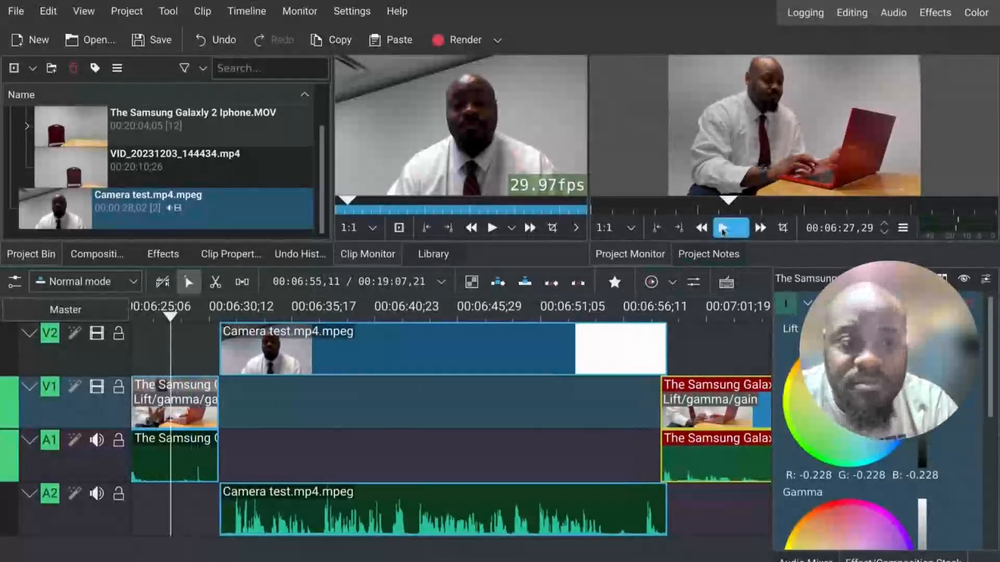
left_click(723, 231)
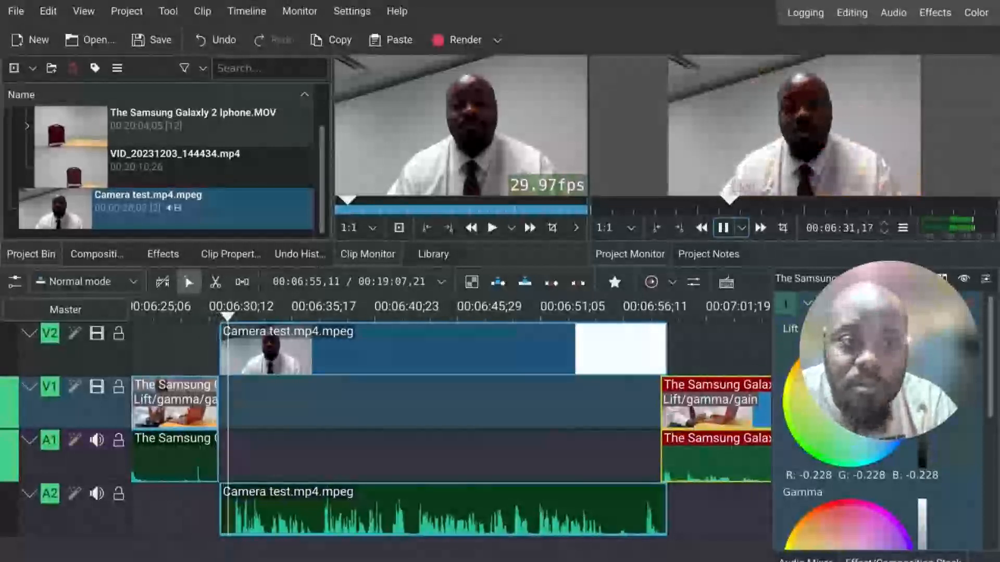
left_click(723, 231)
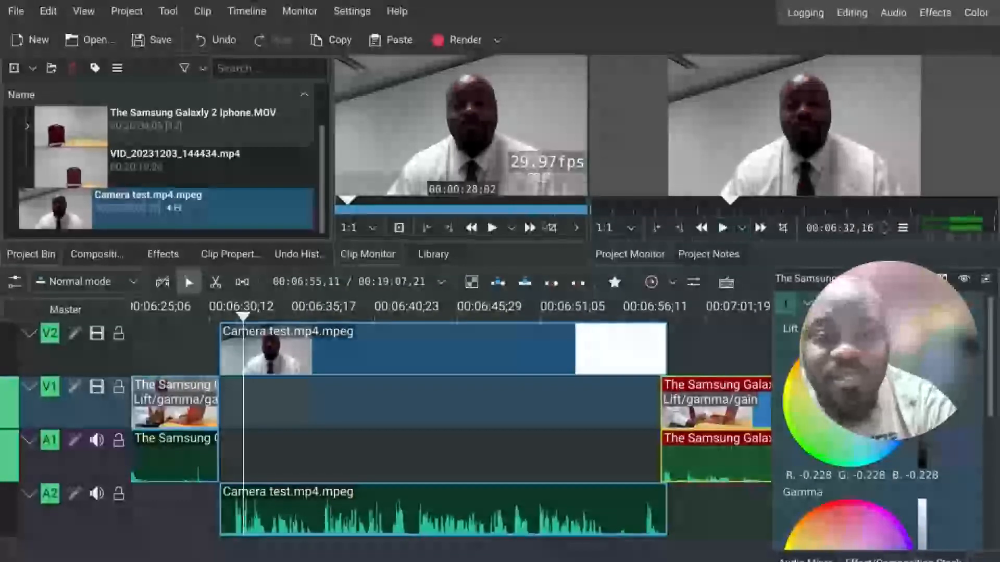
left_click(723, 229)
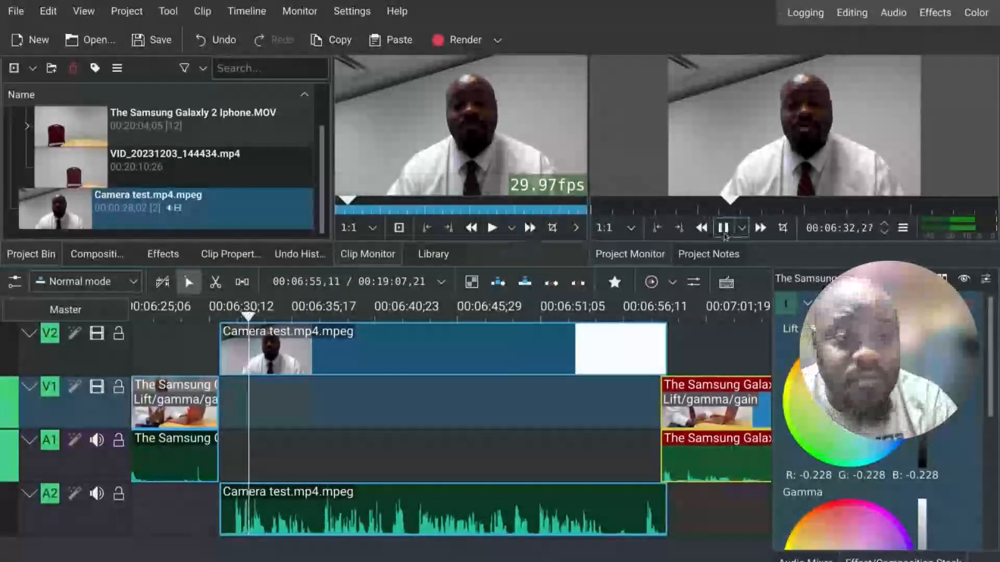